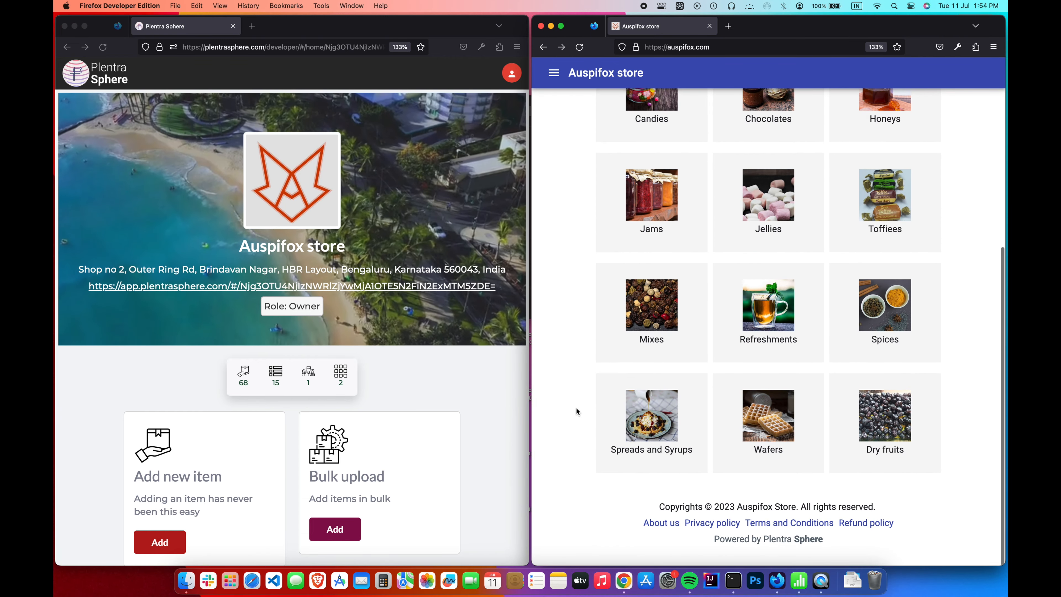
- Browse the Chocolates category of the Auspifox store and open the chocolate delish product page
scroll(576, 408, up, 5)
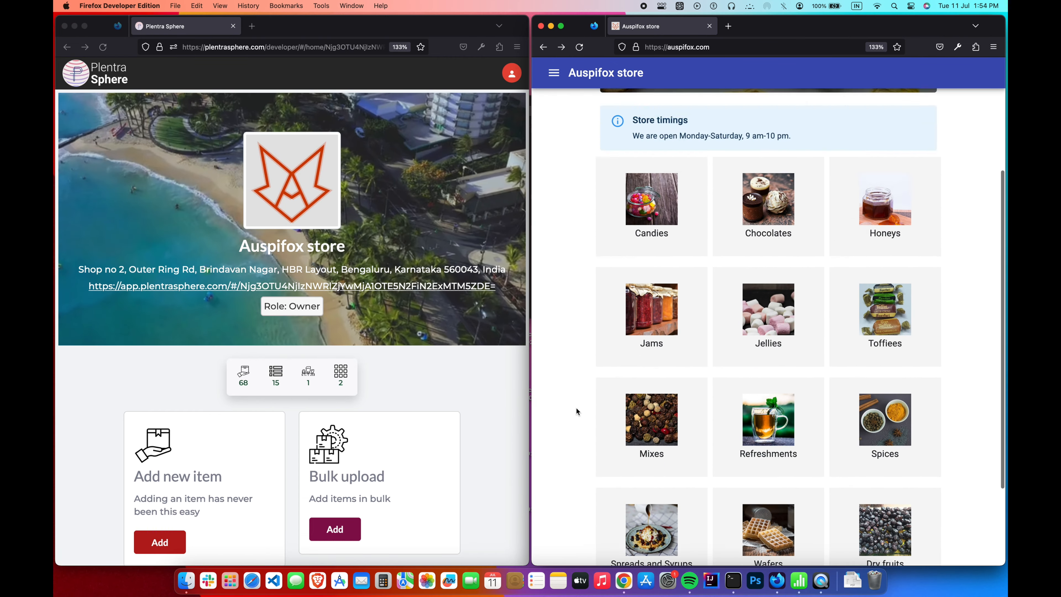
click(797, 355)
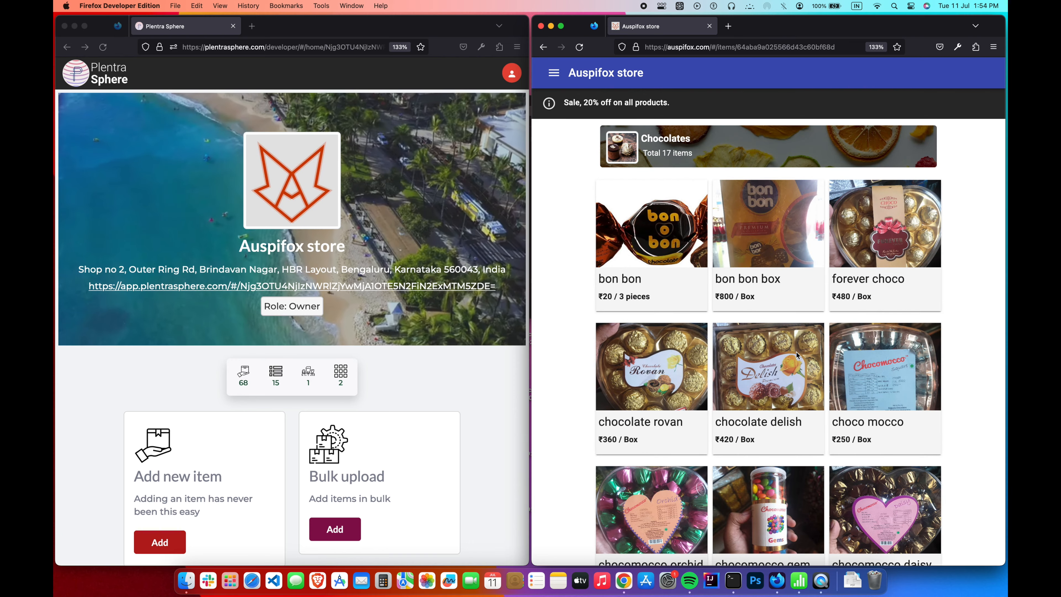
scroll(797, 354, down, 5)
click(785, 513)
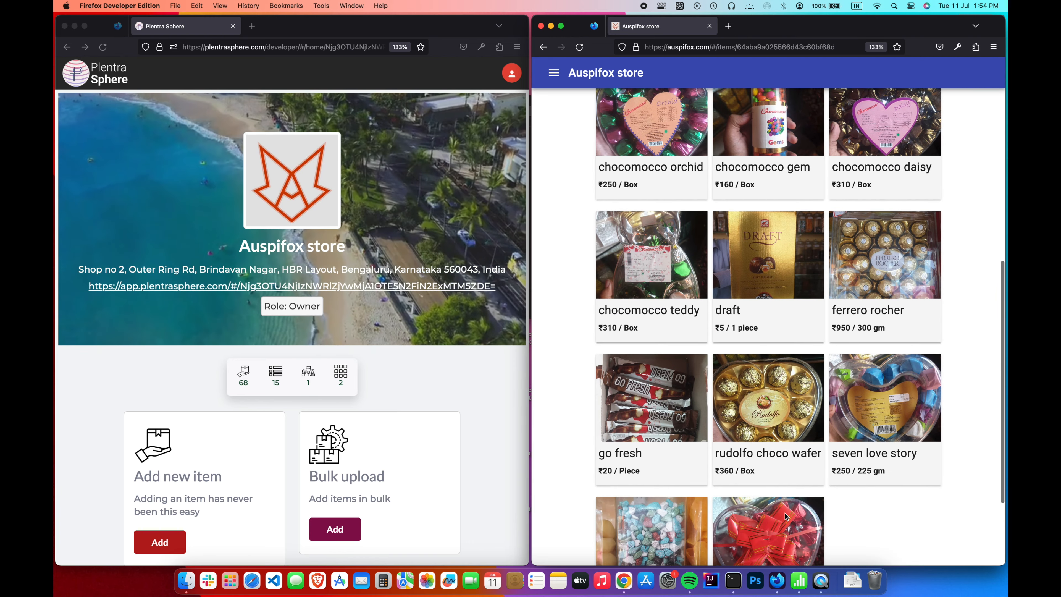
scroll(785, 514, down, 3)
scroll(785, 513, up, 10)
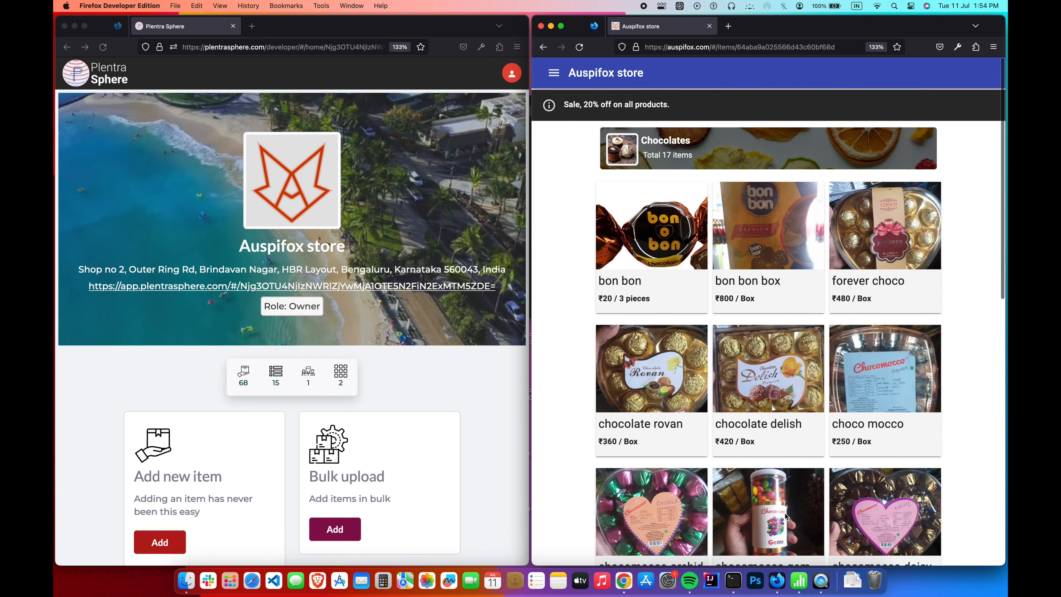
click(766, 404)
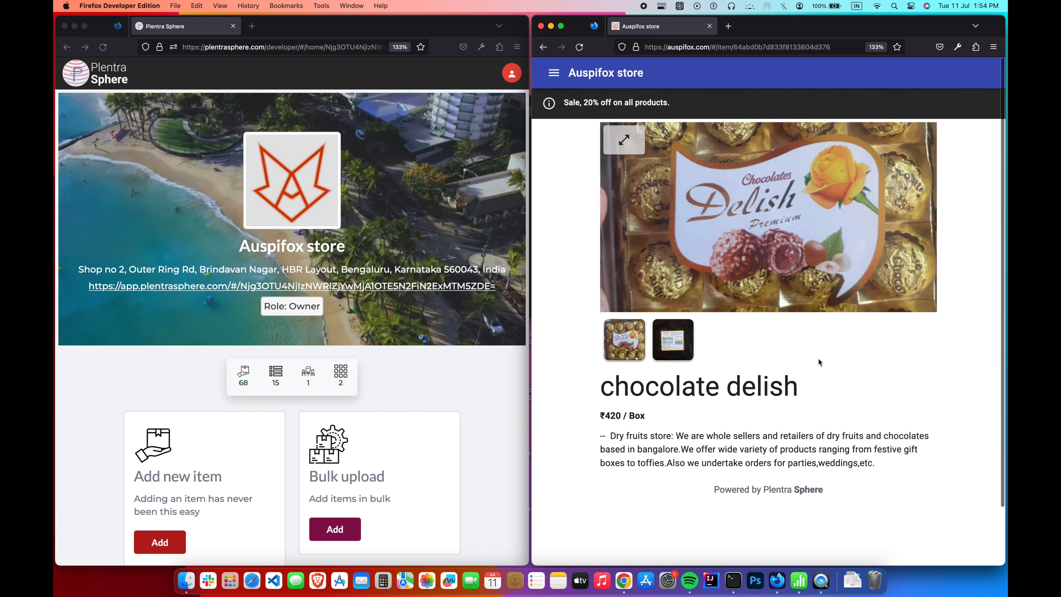
- View the storefront's navigation options and the product details, and return to the store's home page
click(554, 73)
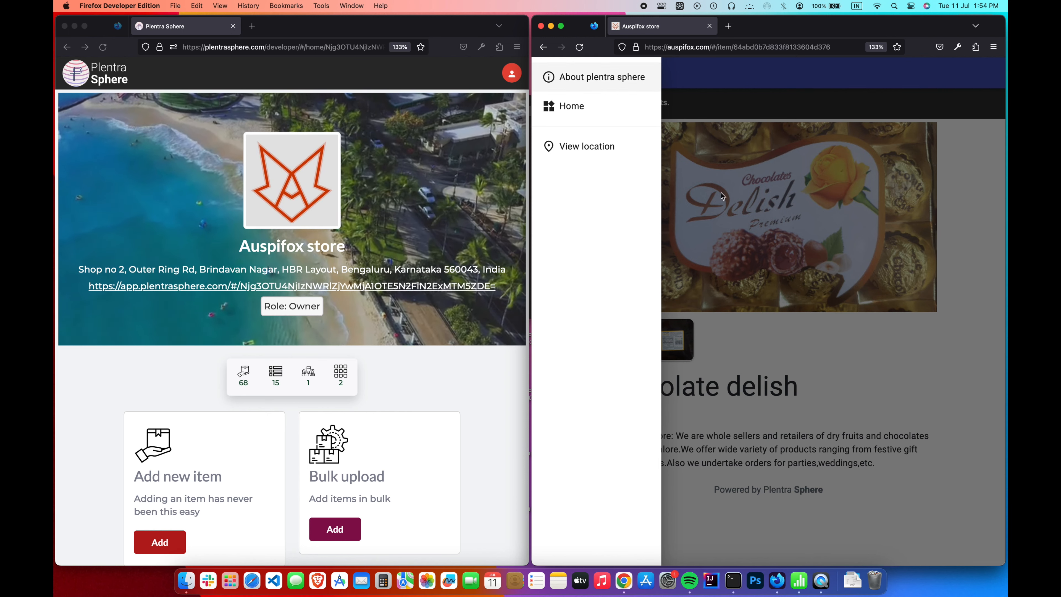
click(771, 375)
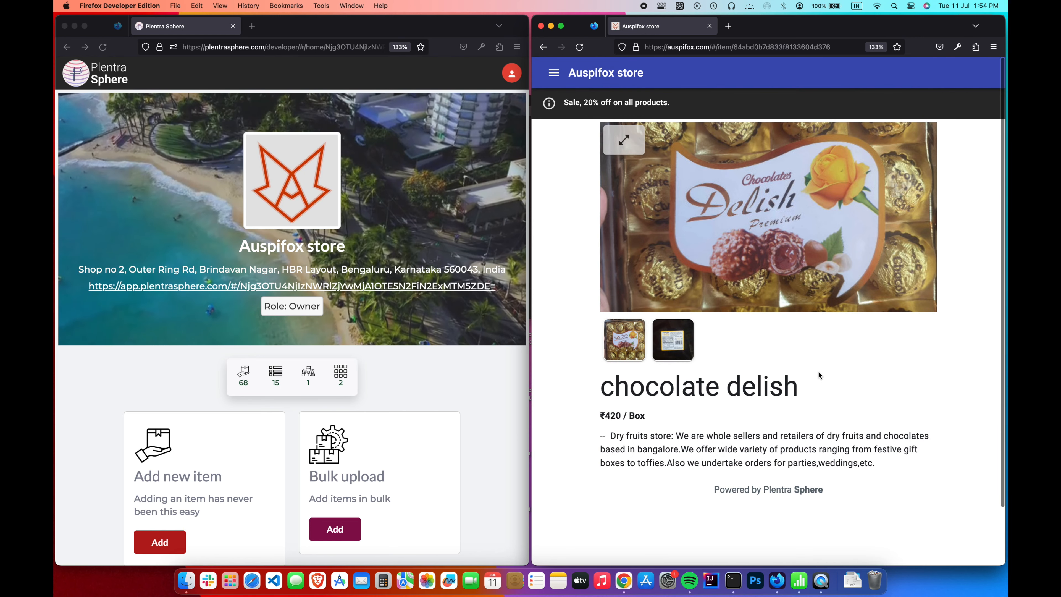
scroll(818, 370, down, 1)
scroll(818, 372, up, 1)
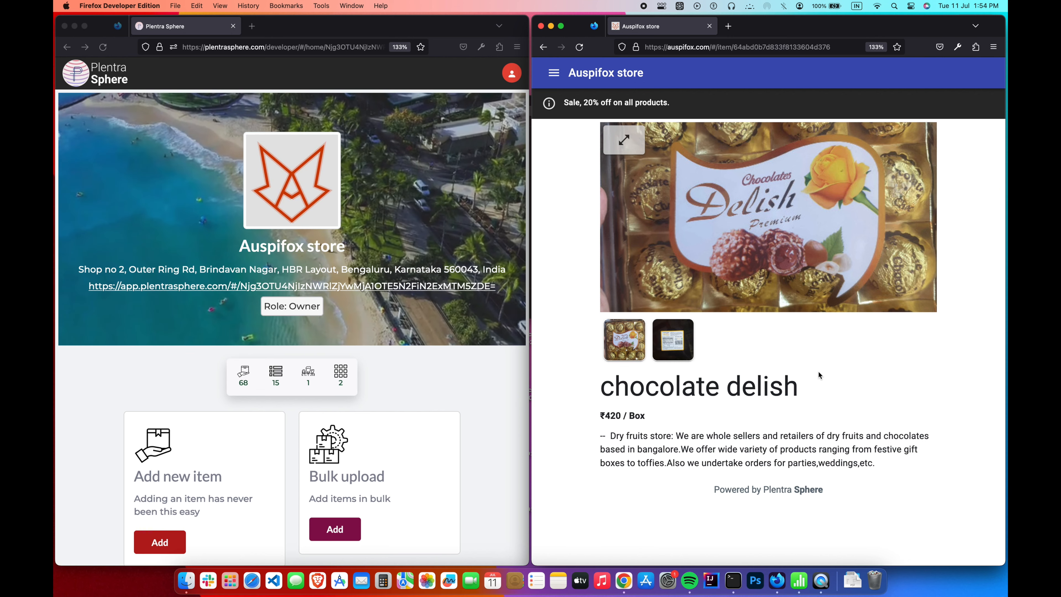
click(549, 49)
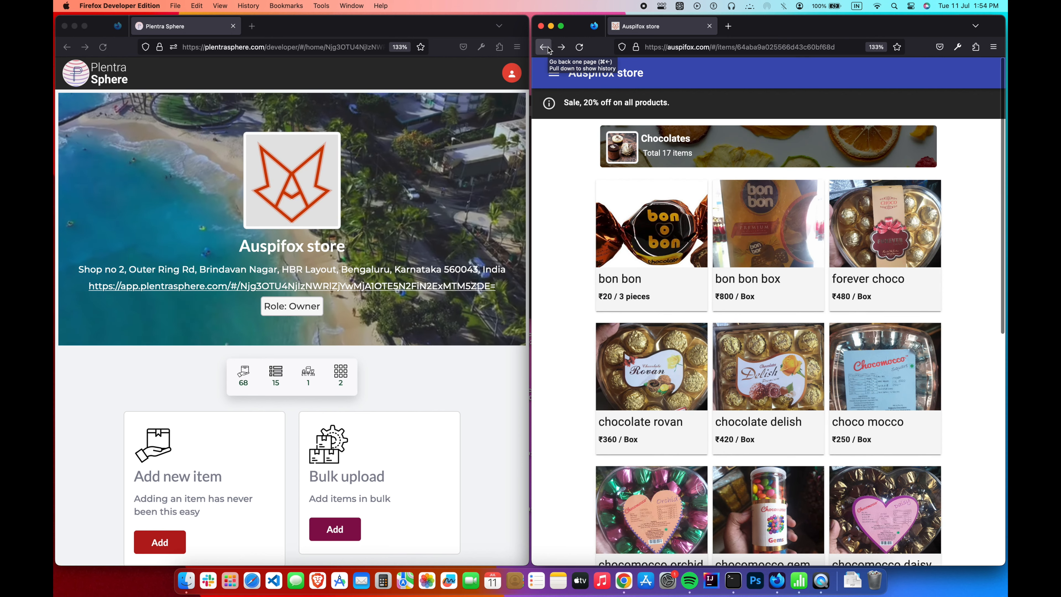
click(549, 49)
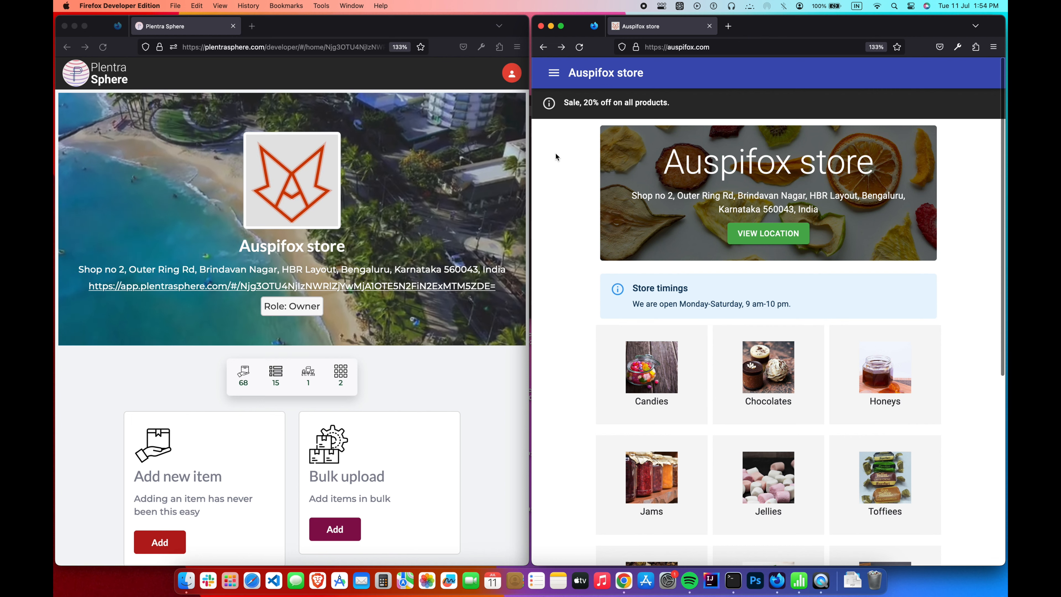
- Open the app settings in Plentra Sphere and set the store's module to E-commerce
click(467, 340)
scroll(467, 340, down, 15)
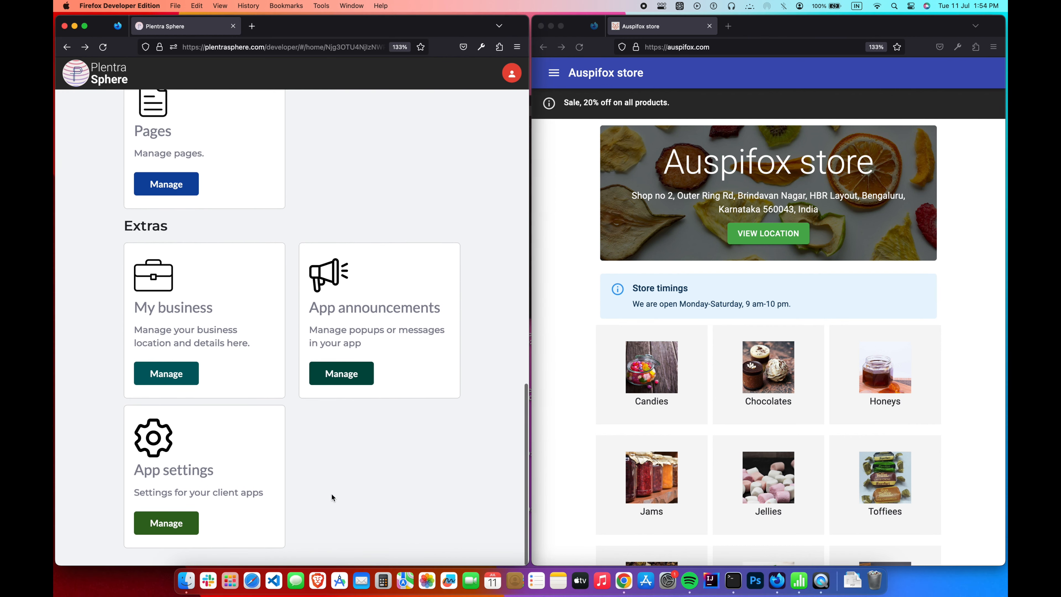
click(184, 531)
scroll(184, 531, down, 5)
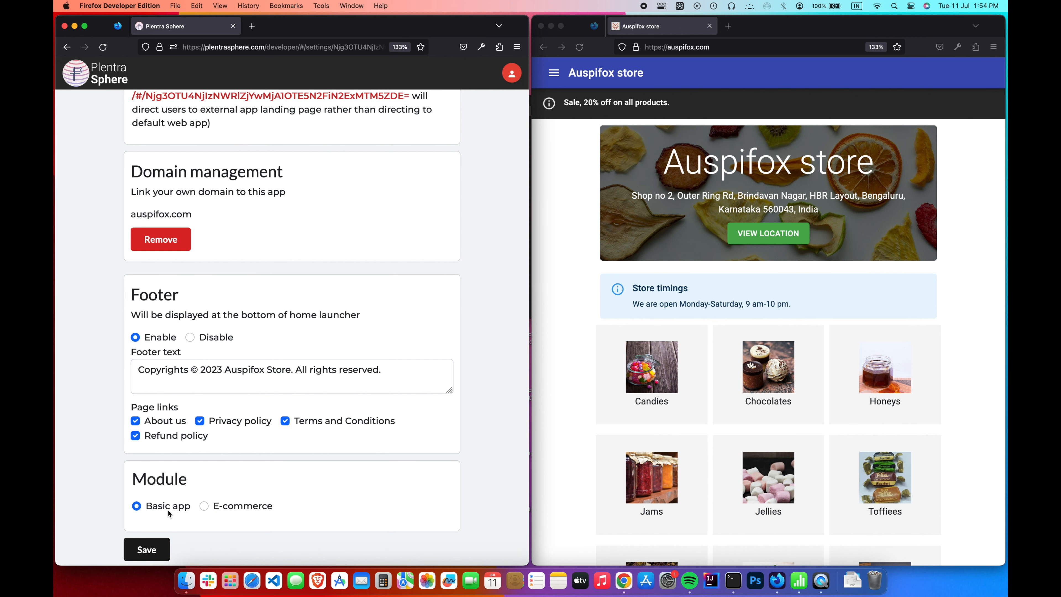
click(204, 506)
scroll(233, 508, down, 1)
scroll(233, 506, down, 10)
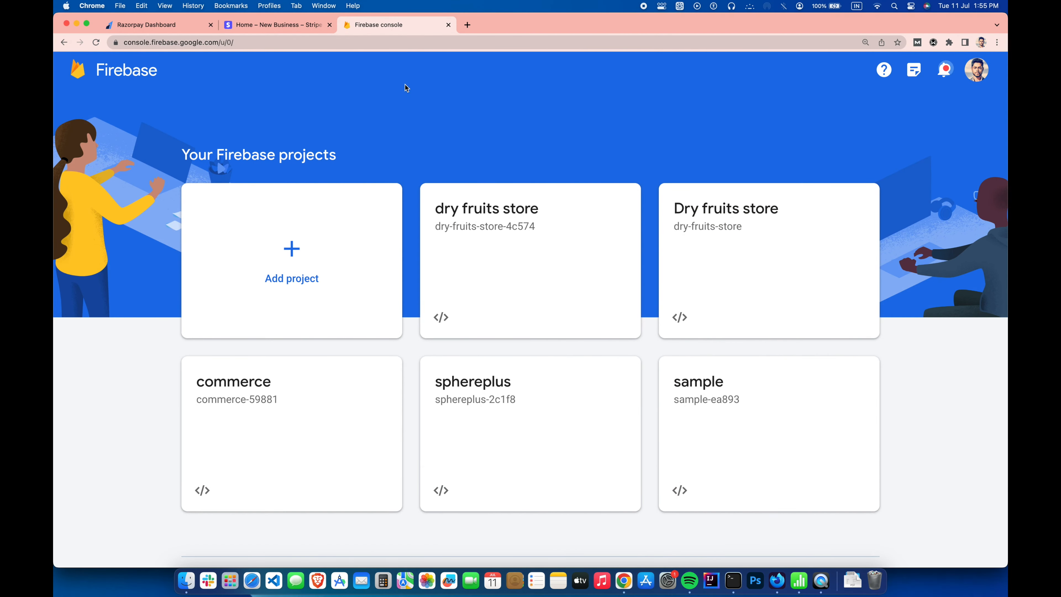
- In the Firebase console, start a new project named Auspifox store and keep Google Analytics enabled
click(355, 244)
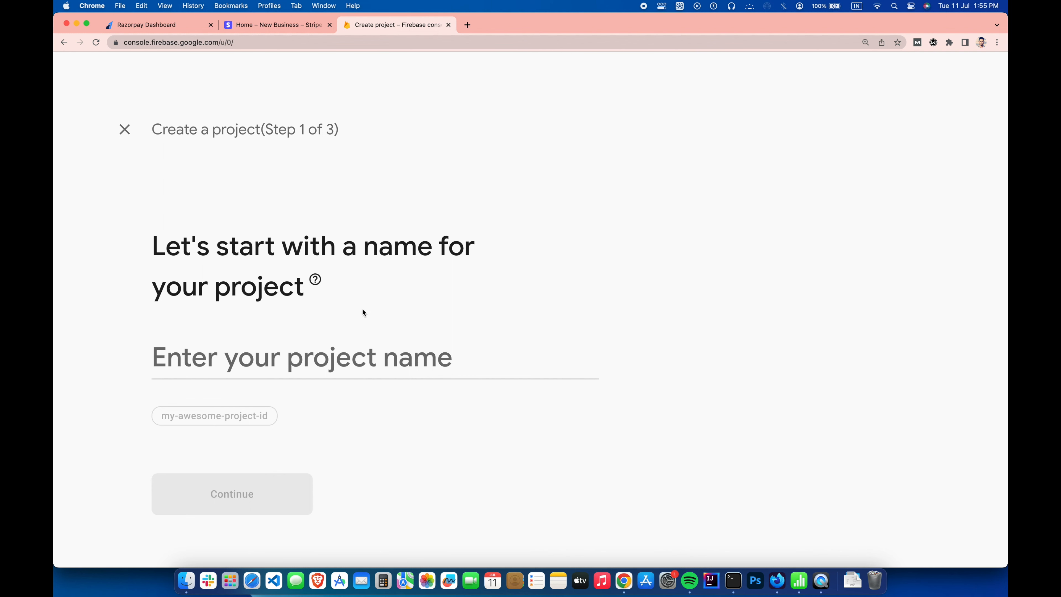
text(Auspi)
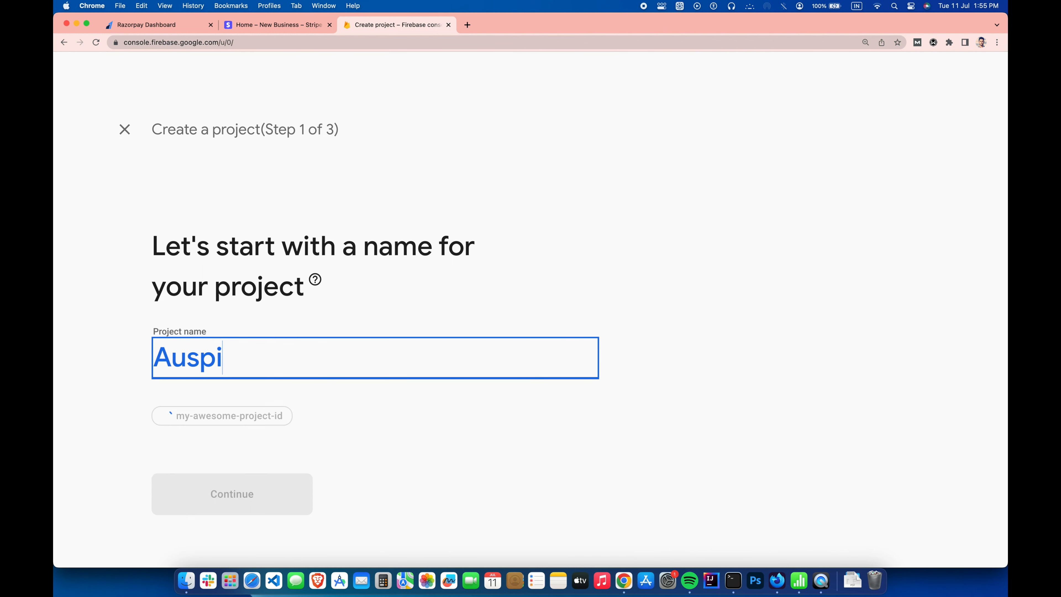
text(fox store)
click(303, 498)
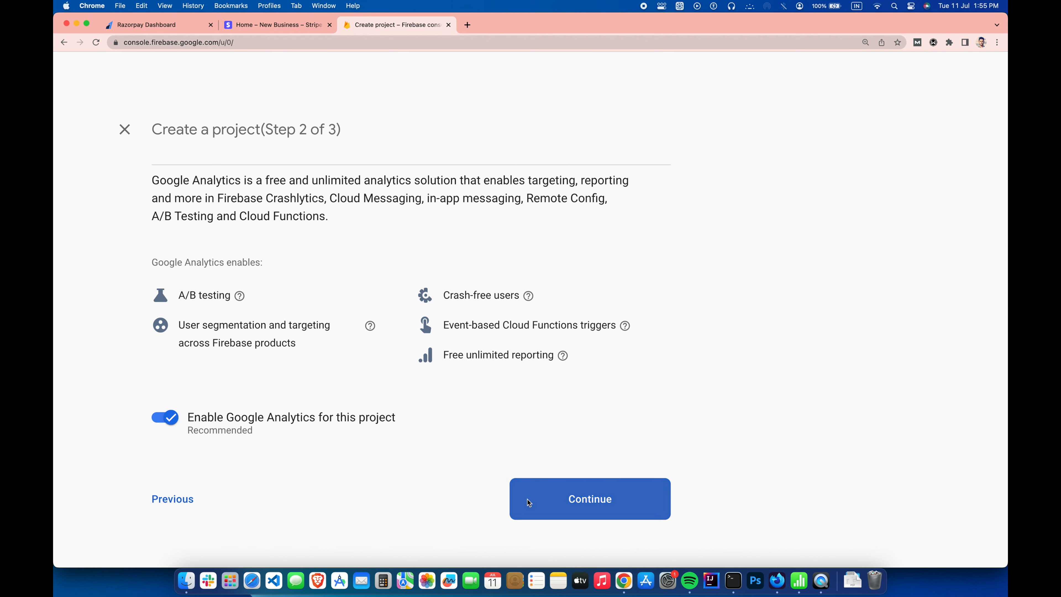
click(527, 502)
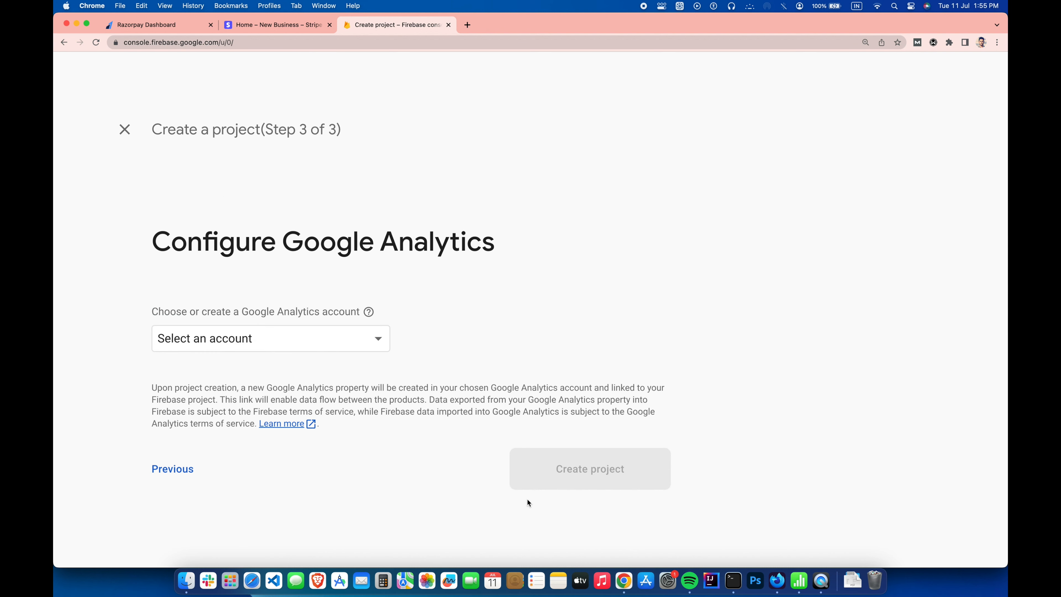
- Choose Default Account for Firebase as the Analytics account, create the project and continue to its overview
click(356, 350)
click(348, 350)
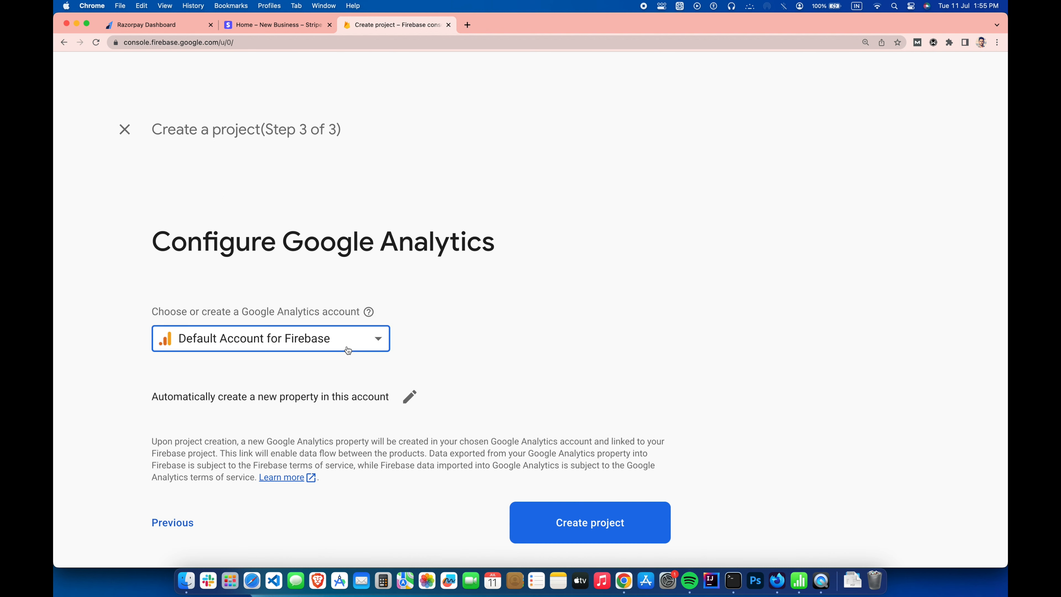
scroll(504, 376, down, 1)
click(599, 497)
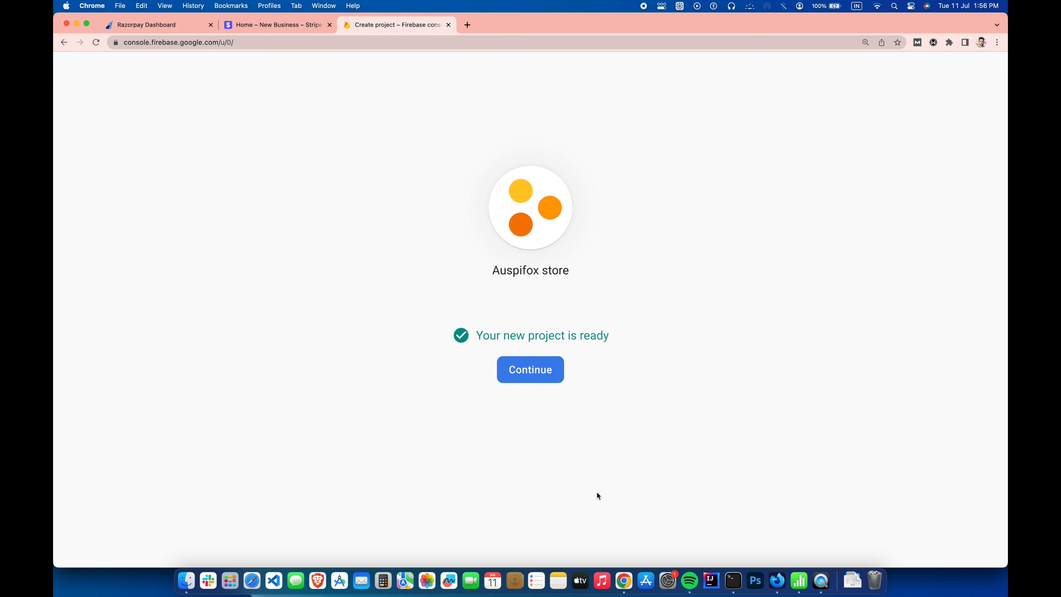
click(551, 378)
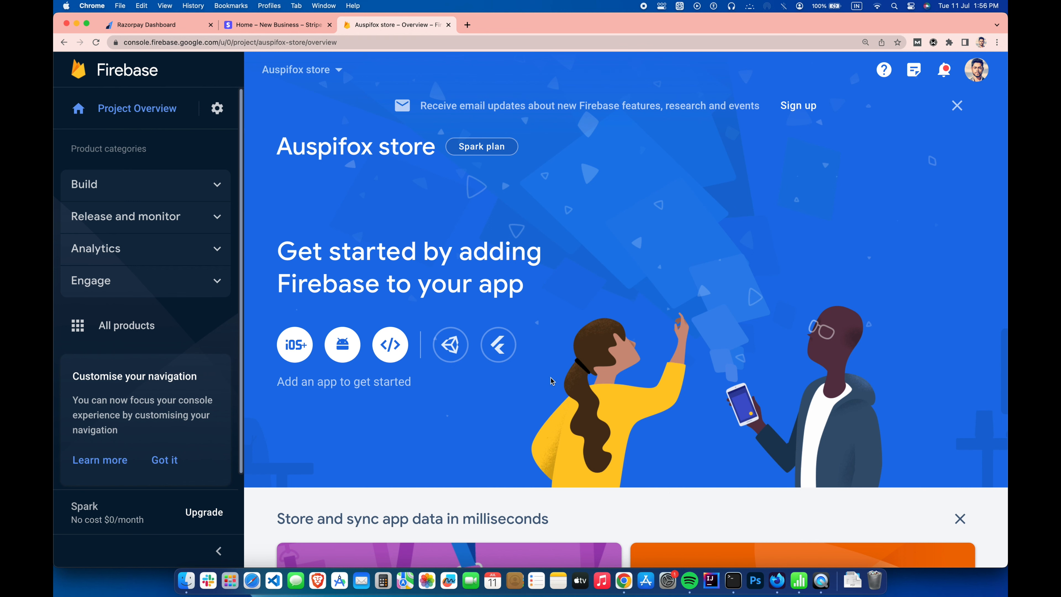
- Register a web app in the project with the nickname Auspifox store
click(393, 359)
click(299, 232)
text(Auspifo)
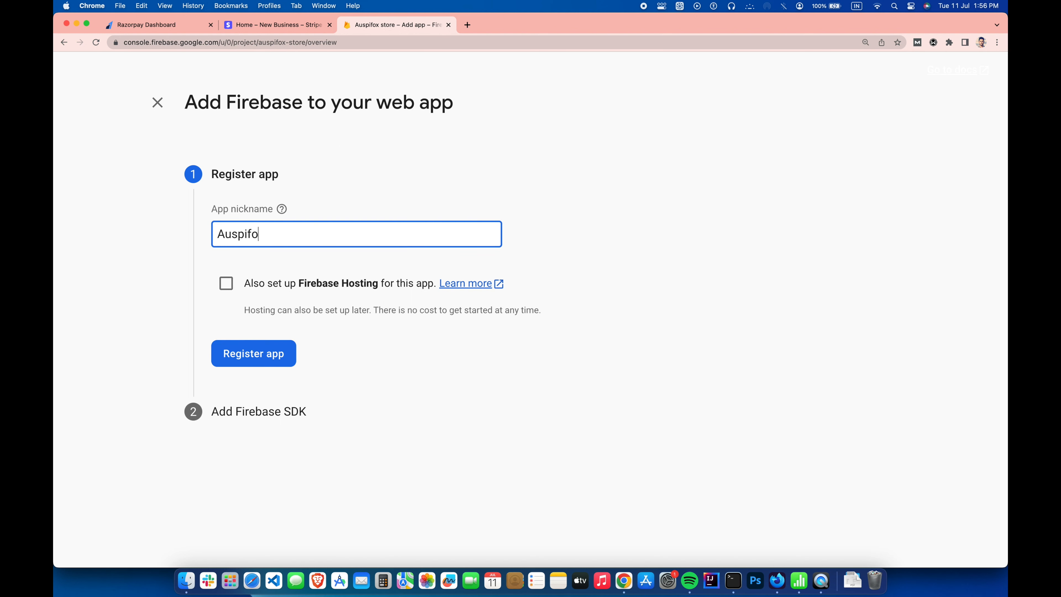
text(x store)
click(279, 362)
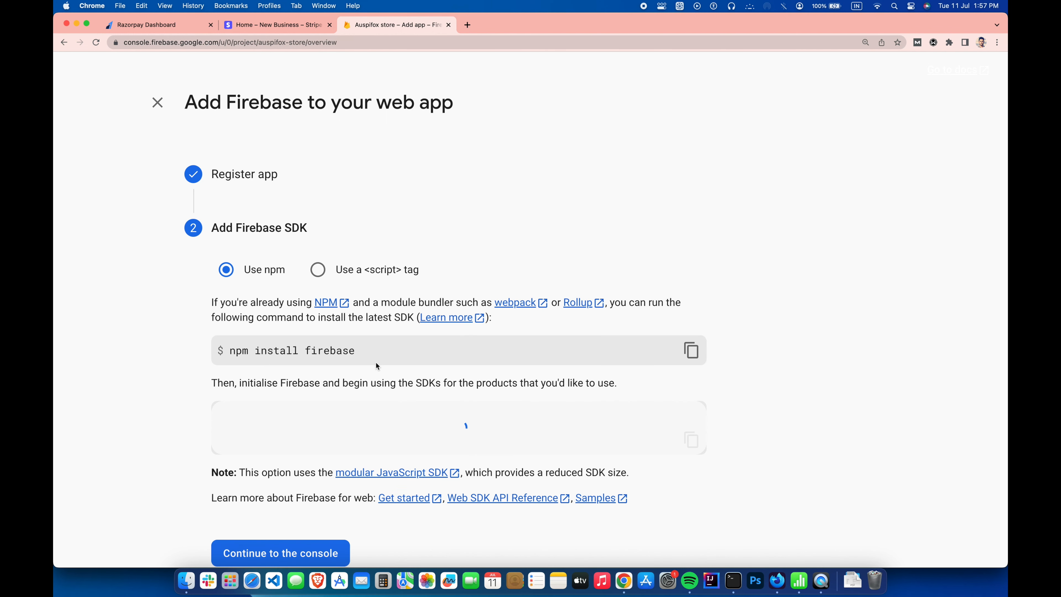
- Copy the firebaseConfig object, including its braces, from the web app's SDK setup code
scroll(376, 362, down, 5)
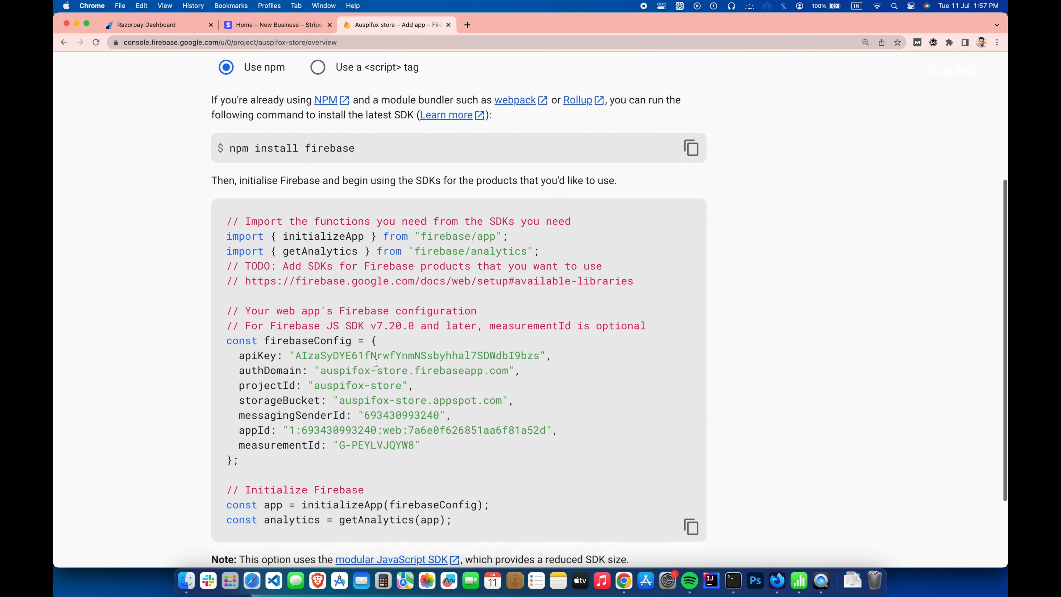
scroll(455, 320, up, 5)
scroll(455, 321, left, 3)
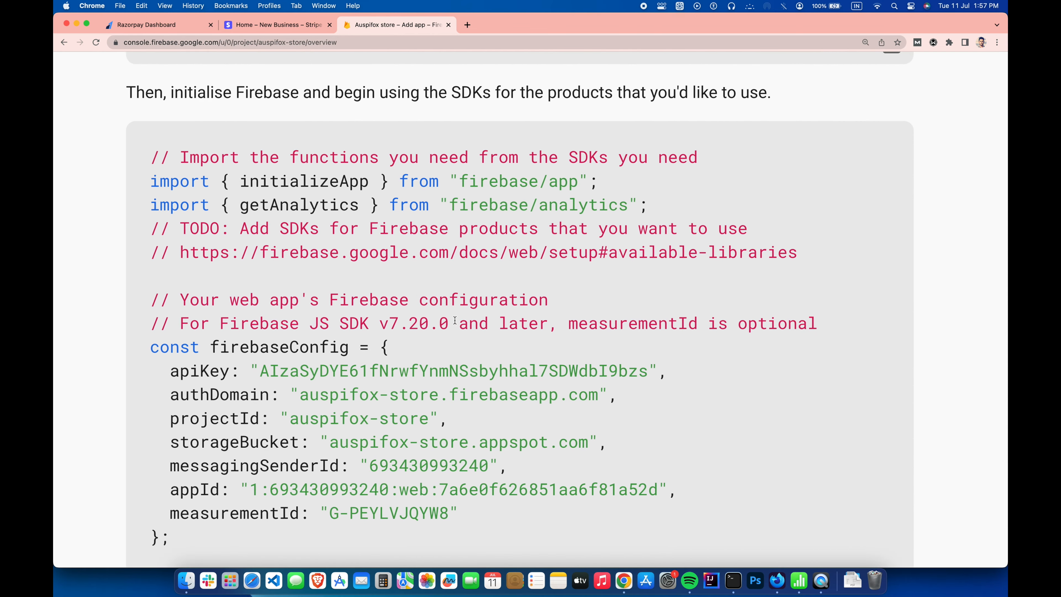
scroll(455, 321, down, 1)
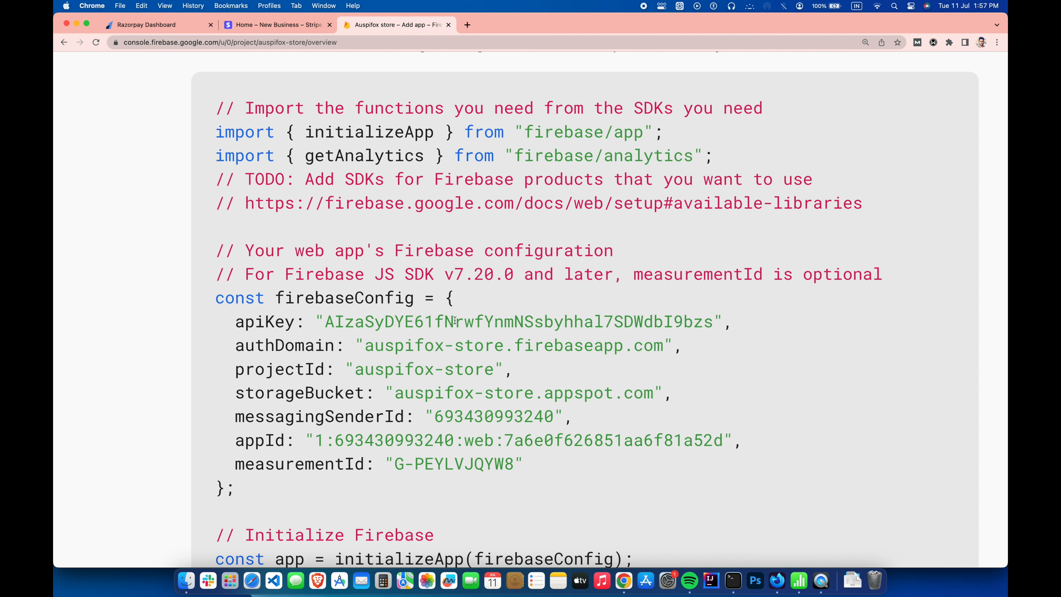
drag(450, 296, 221, 490)
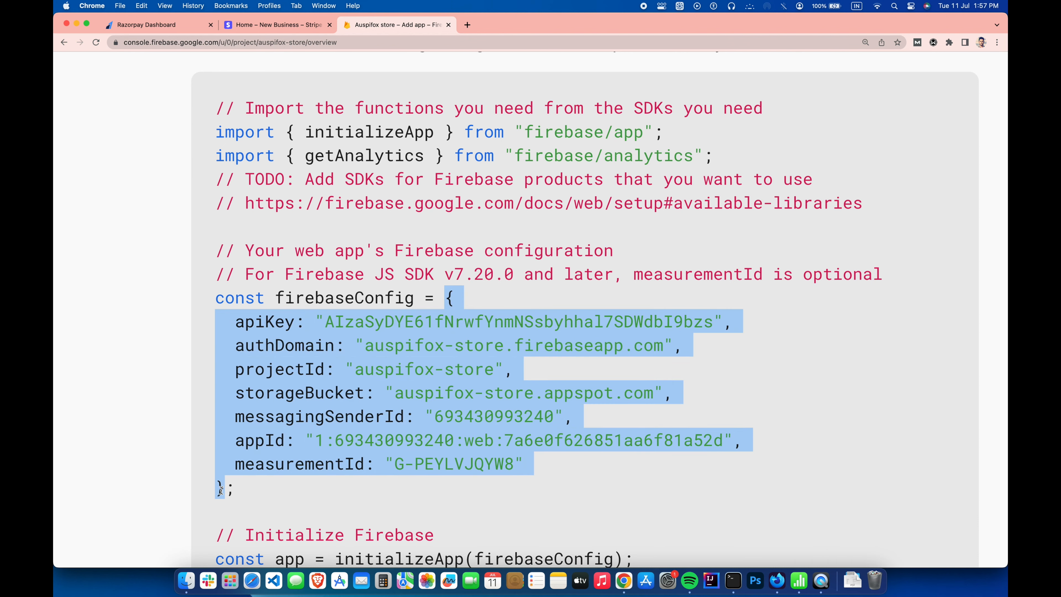
scroll(221, 490, down, 5)
right_click(437, 393)
click(468, 410)
- Switch to Plentra Sphere and paste the copied configuration with its API key as the Web app firebase config object
key(super+Tab)
click(233, 275)
key(super+v)
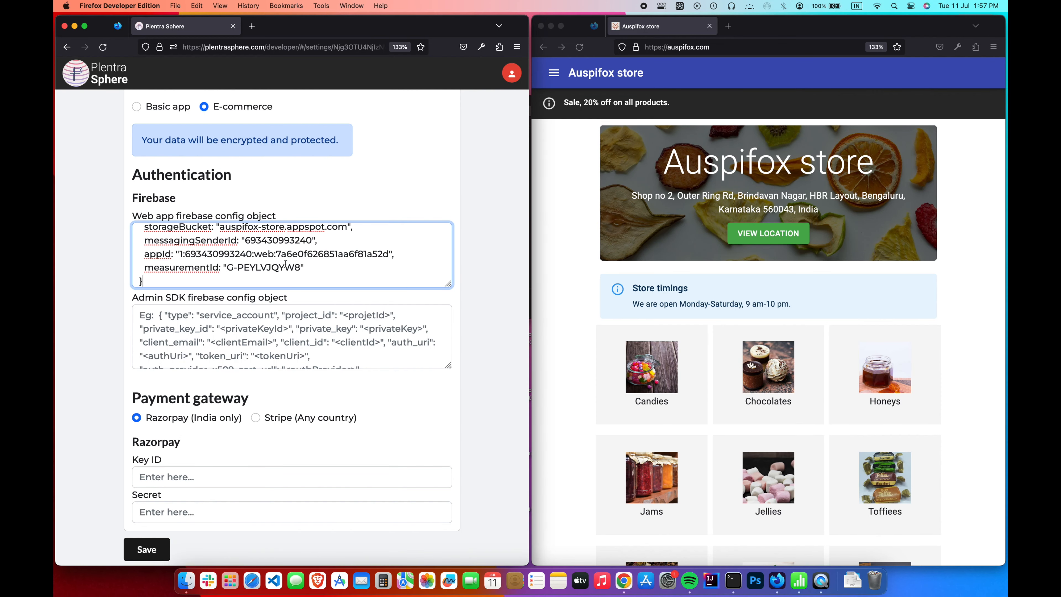
scroll(286, 264, up, 6)
scroll(286, 264, down, 4)
scroll(285, 264, down, 2)
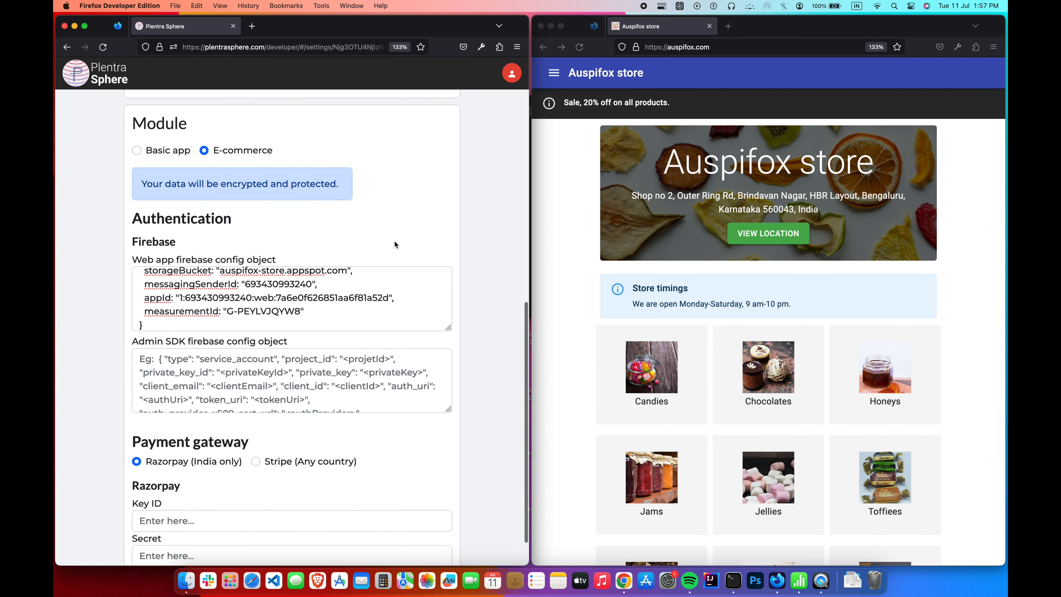
- Switch back to Firebase and finish the web app setup, continuing to the project console
key(super+Tab)
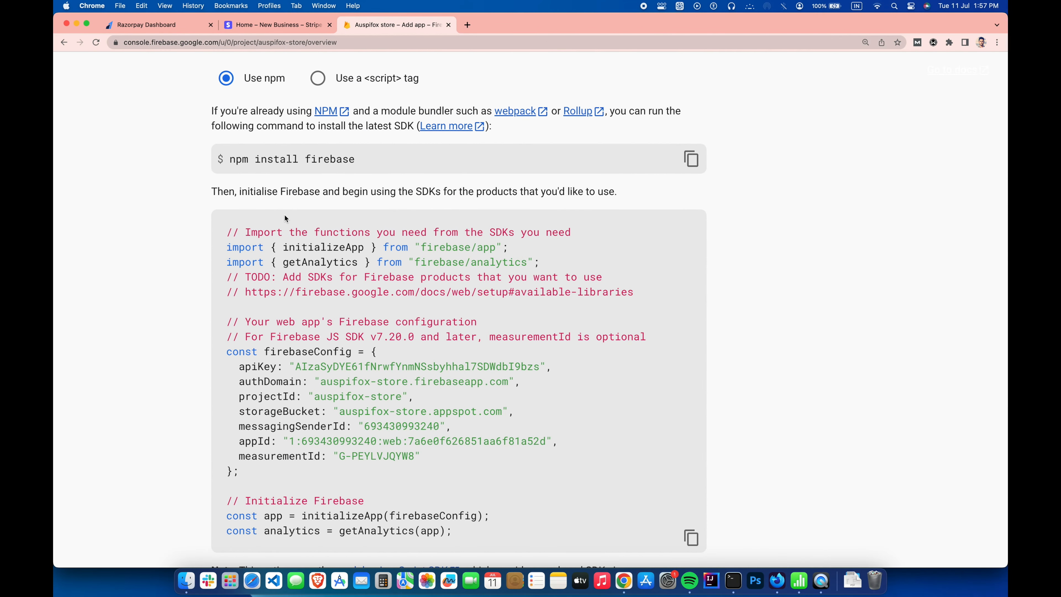
scroll(284, 214, down, 5)
click(343, 540)
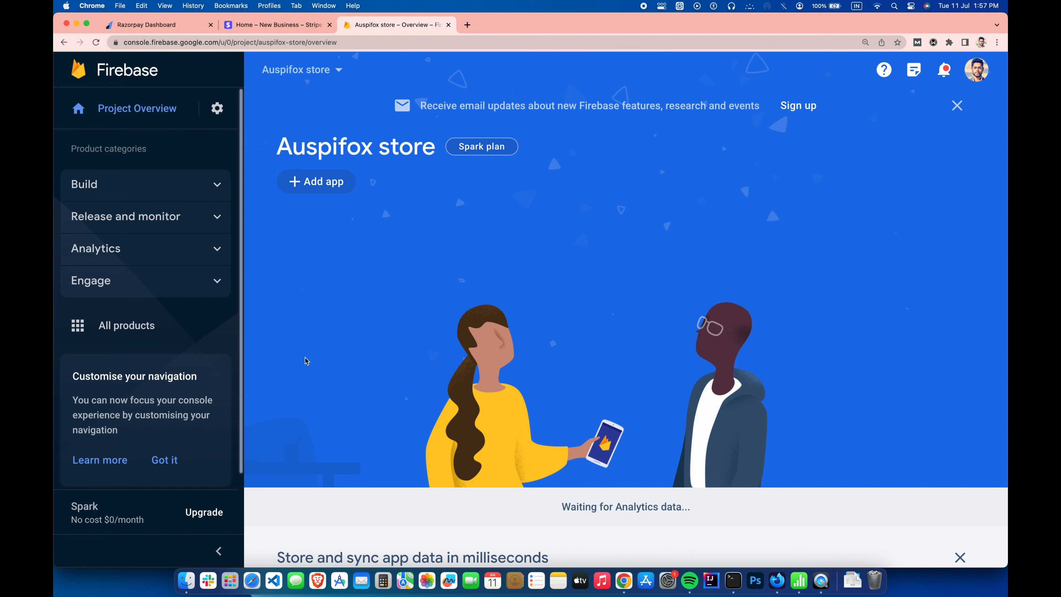
- Open the Authentication product for the Auspifox store project and get started with it
click(214, 189)
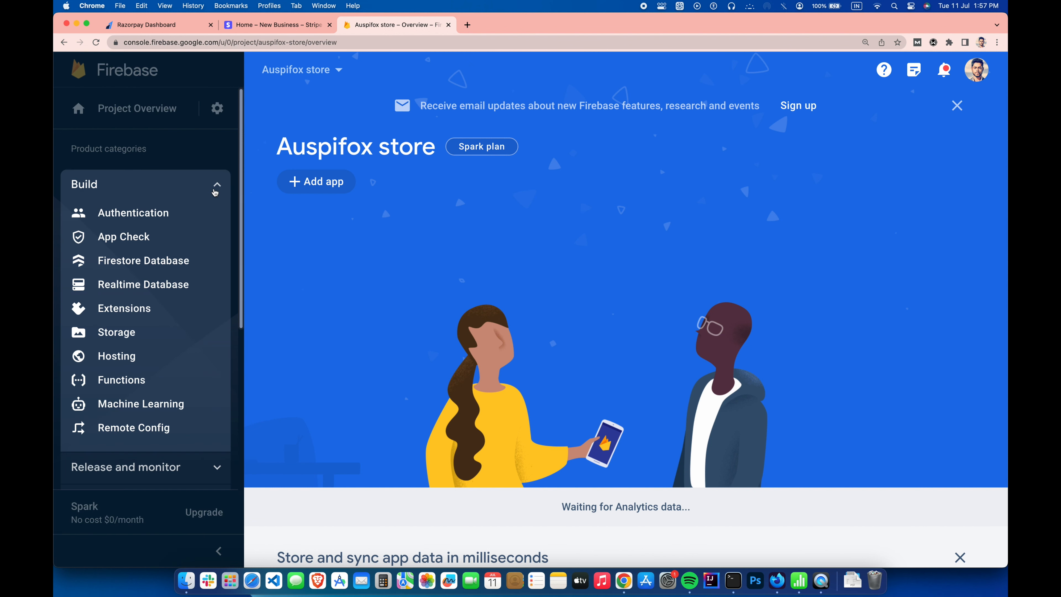
click(188, 213)
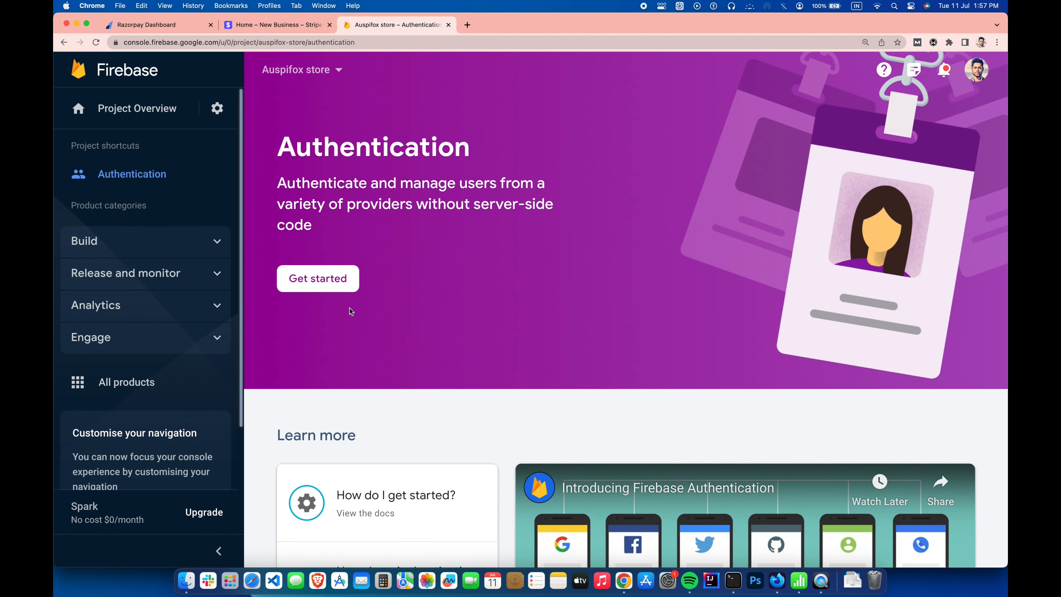
click(351, 286)
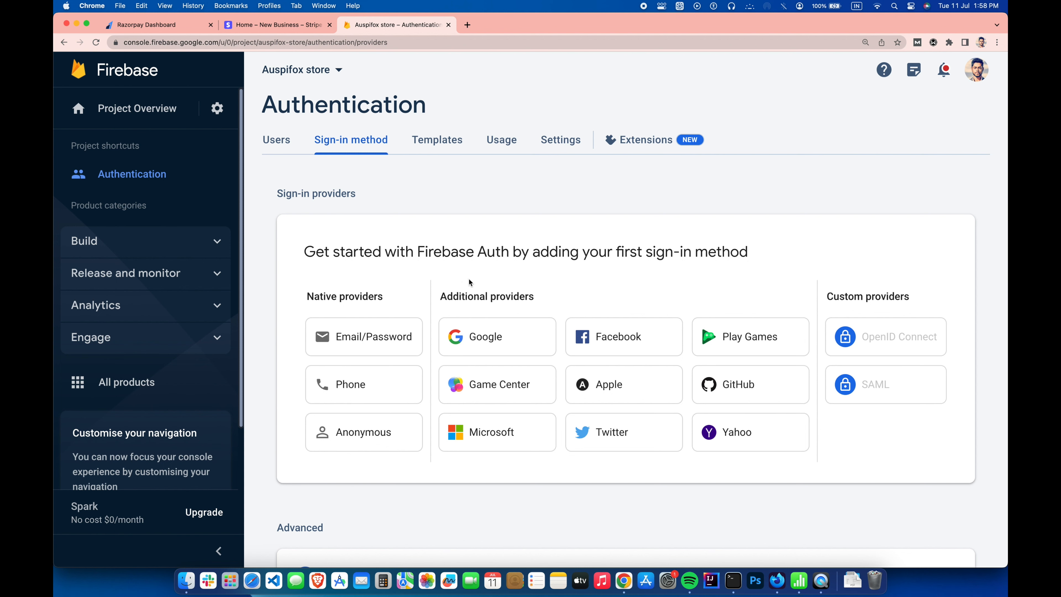
- Enable Google as a sign-in provider, select the project support email and save the provider
click(537, 337)
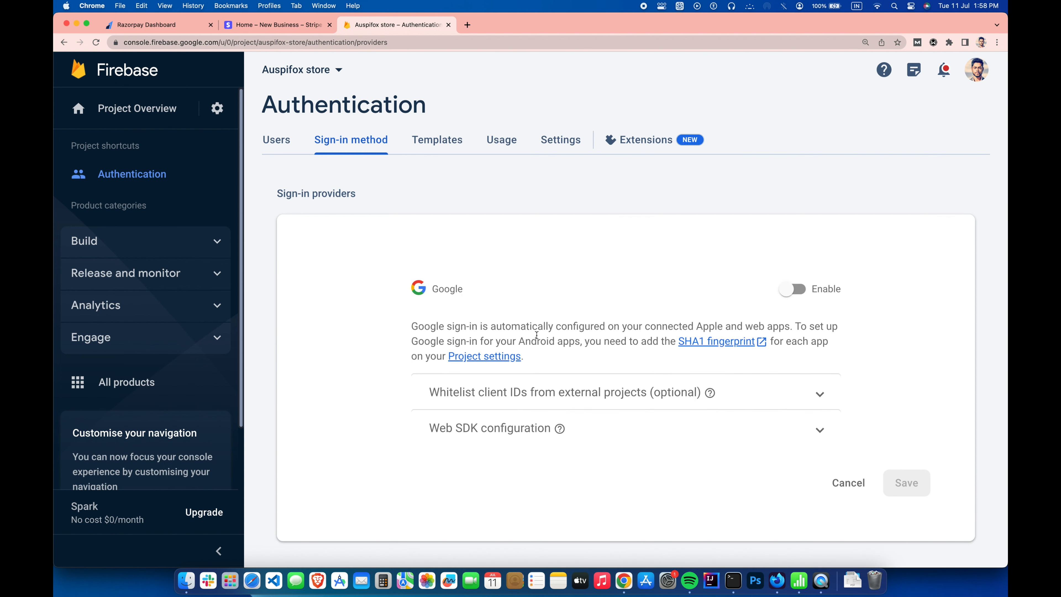
click(806, 290)
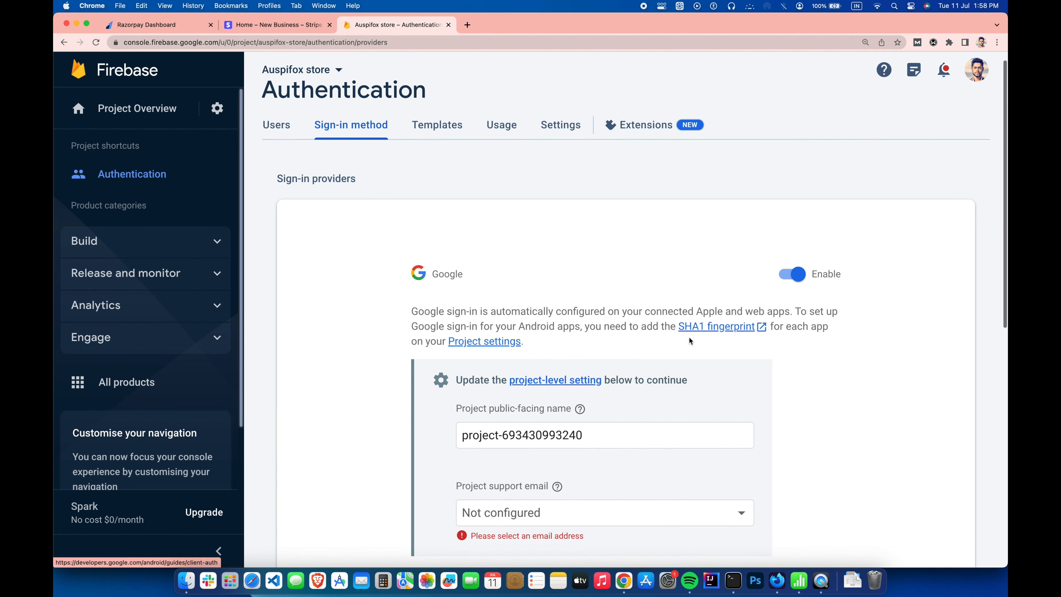
scroll(690, 341, down, 4)
click(698, 366)
click(509, 384)
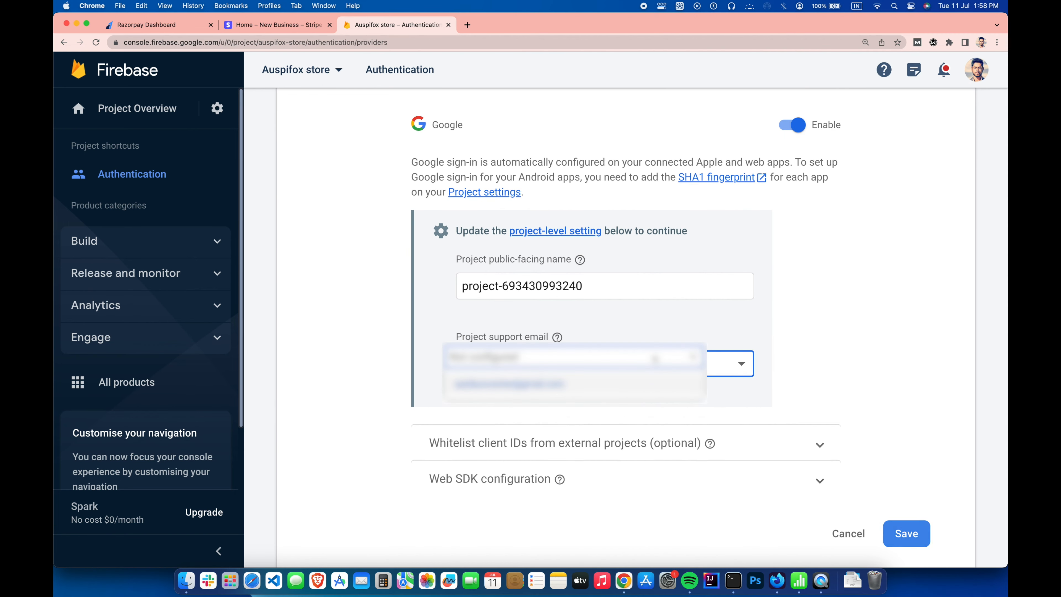
click(903, 526)
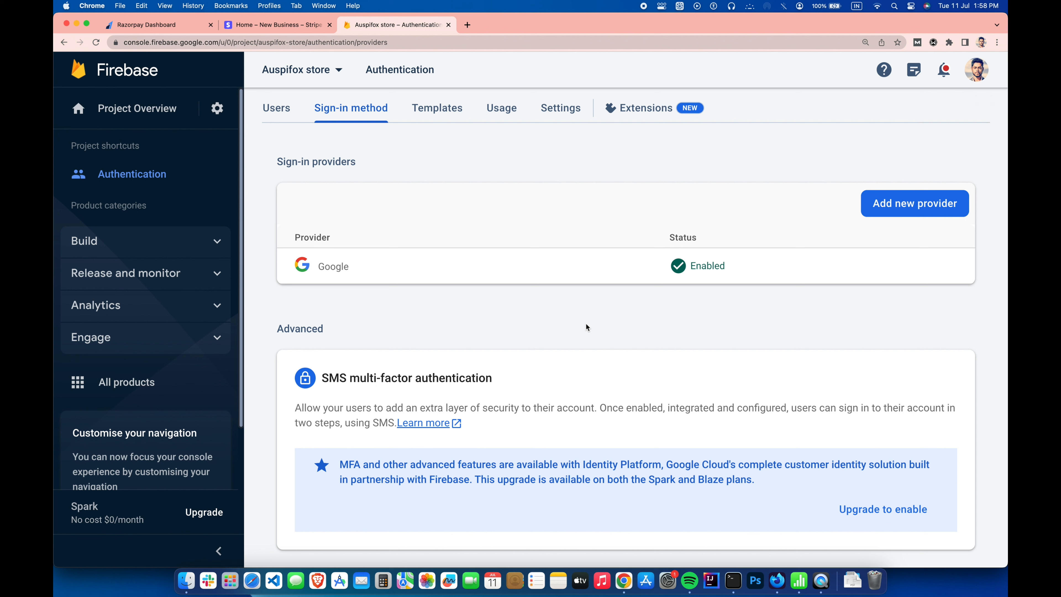
- Add app.plentrasphere.com and auspifox.com as authorised domains in the Authentication settings
scroll(586, 327, up, 2)
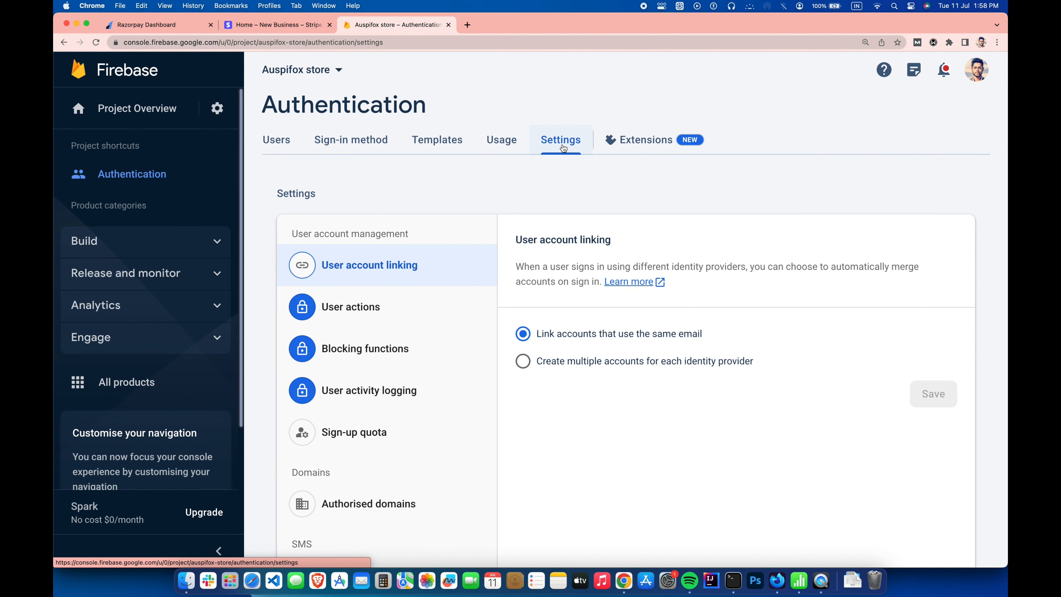
scroll(421, 363, down, 2)
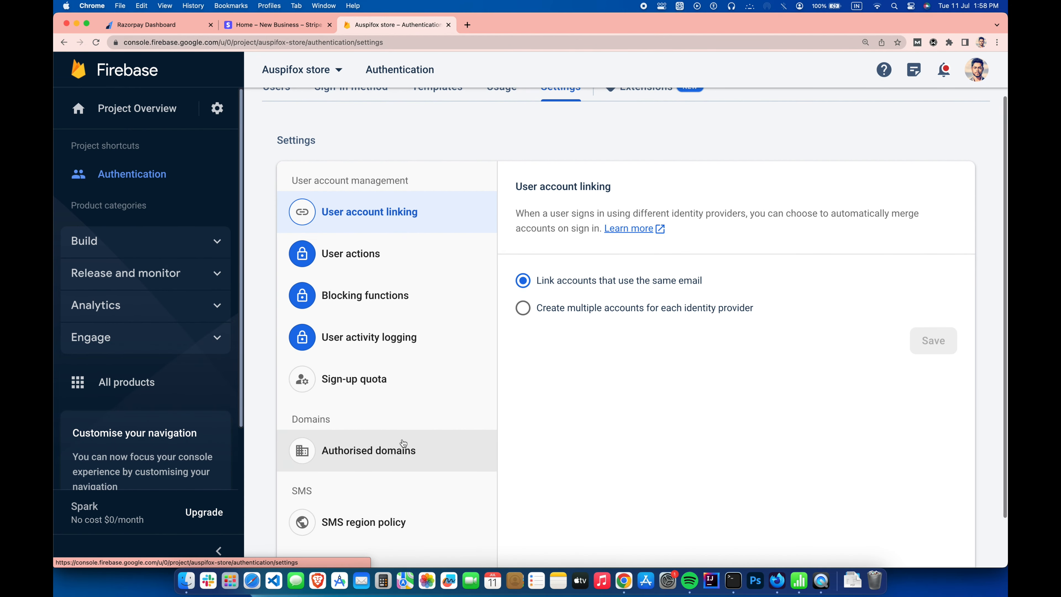
click(457, 450)
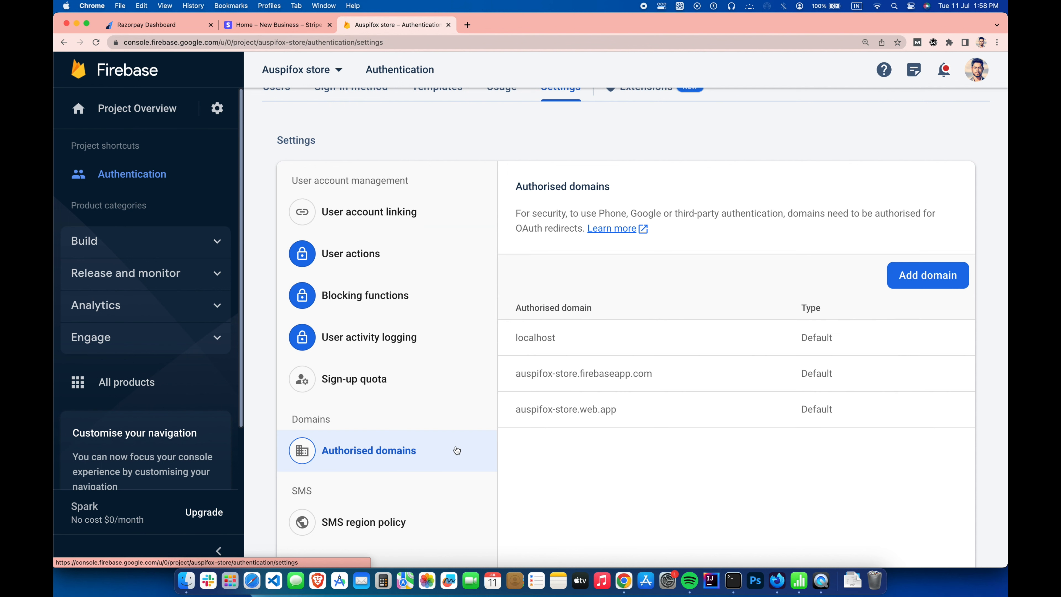
scroll(599, 471, down, 1)
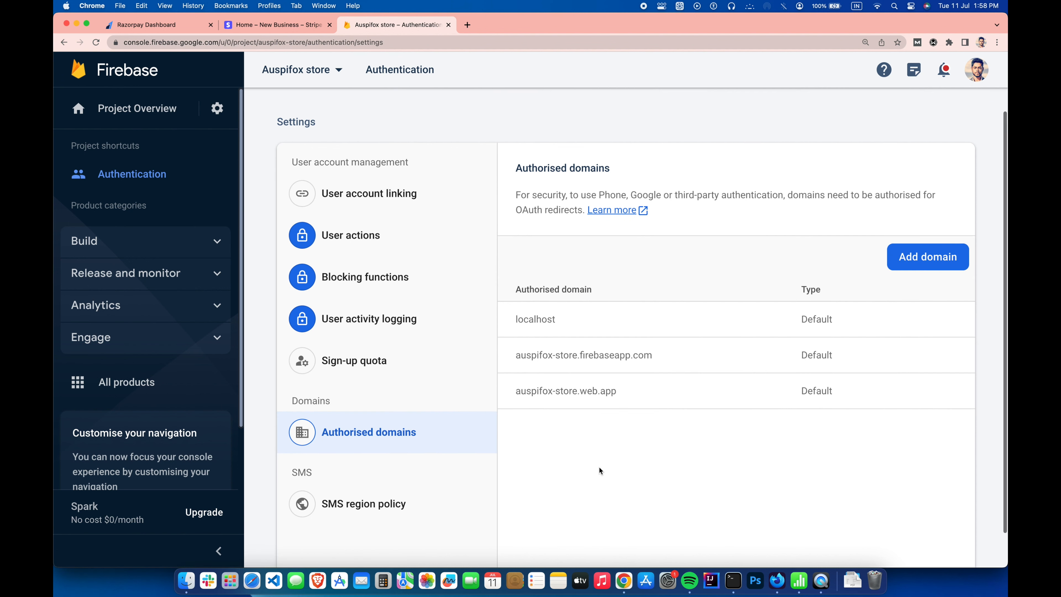
click(904, 269)
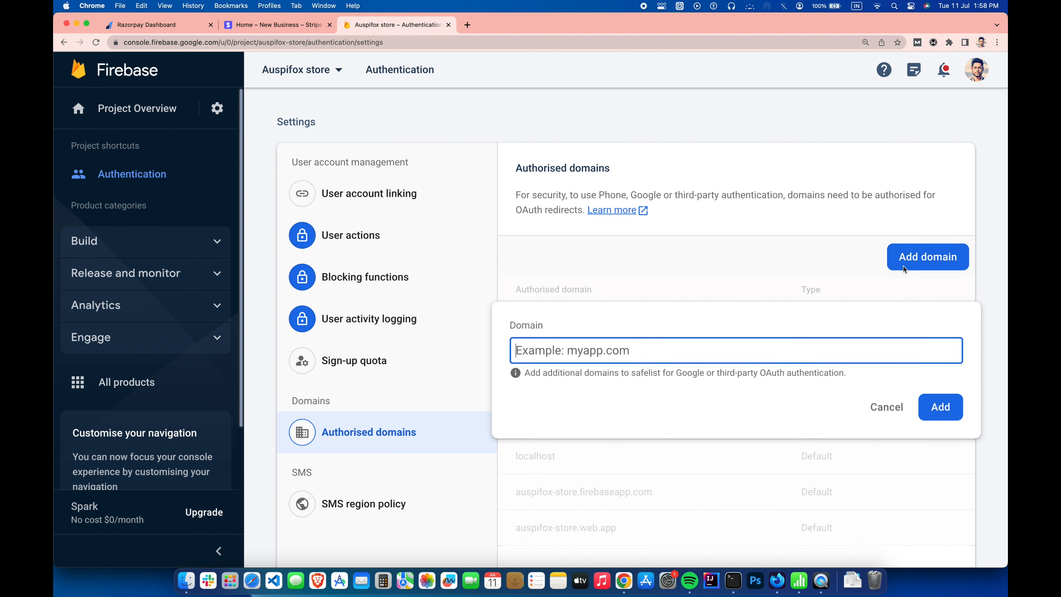
text(app.plentra)
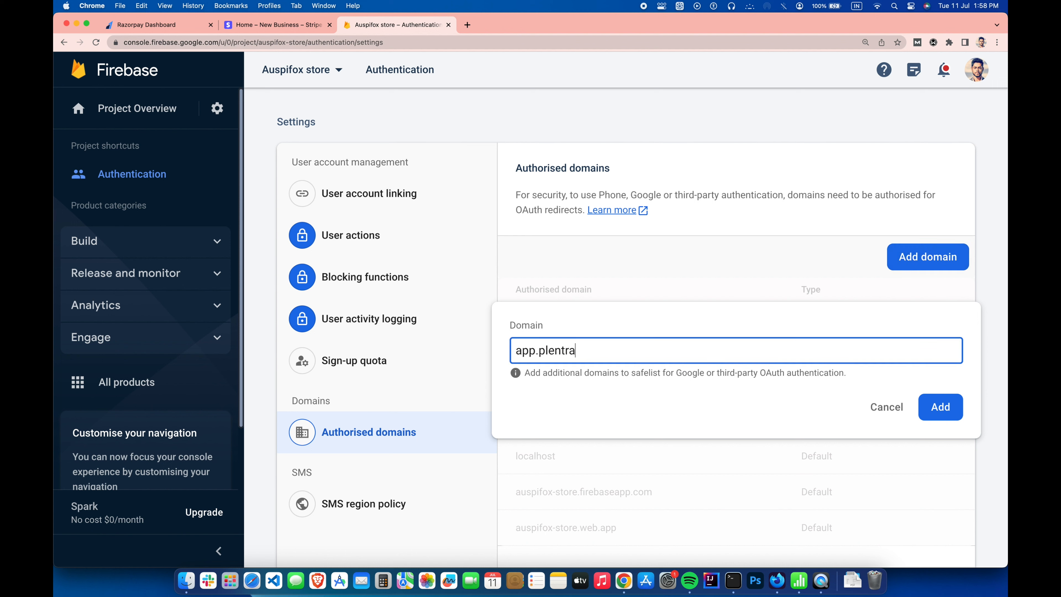
text(sphere.com)
click(930, 408)
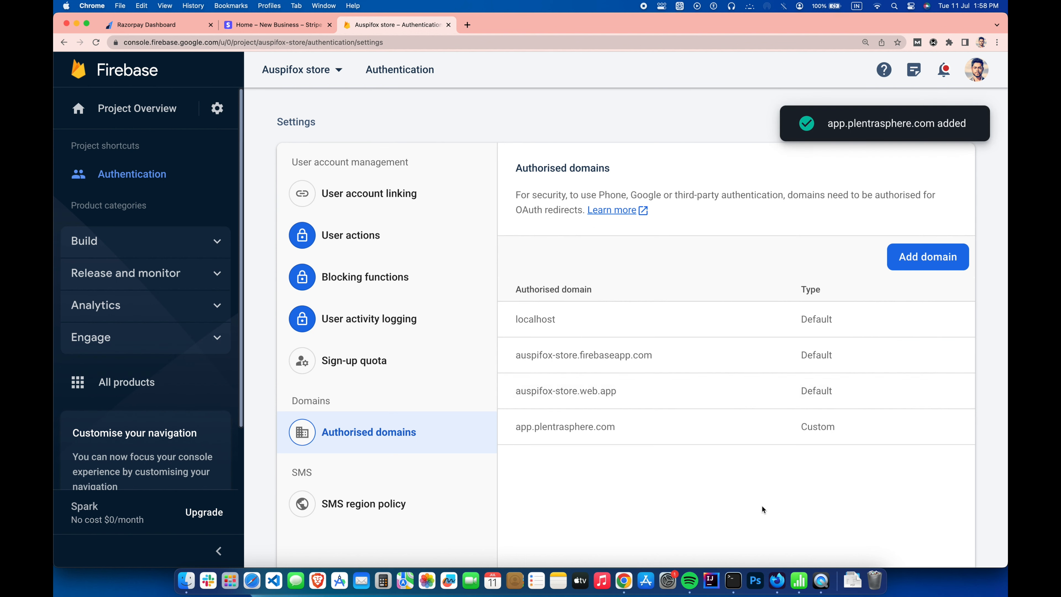
click(942, 250)
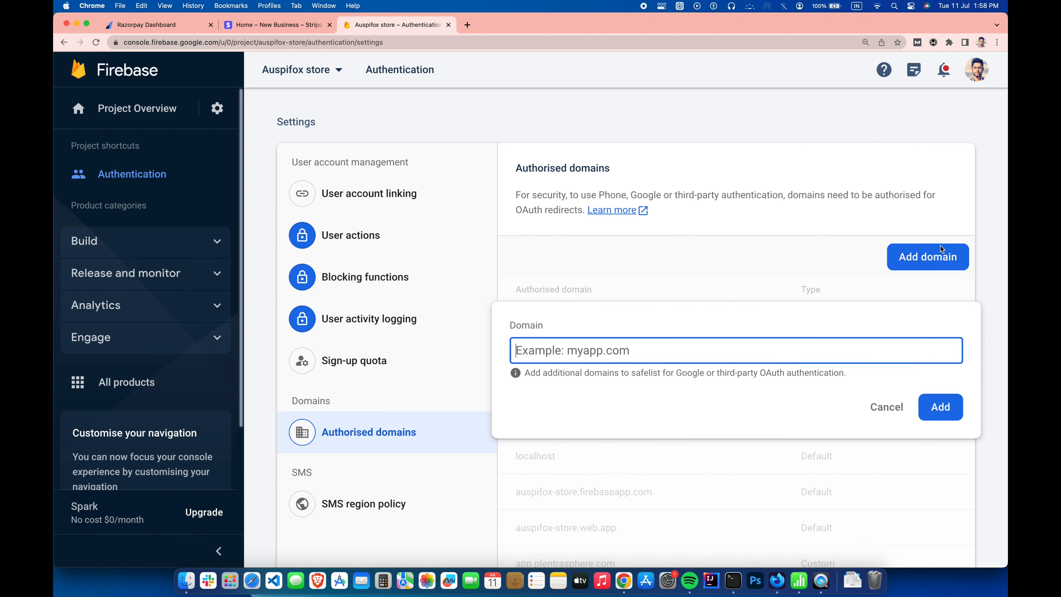
text(auspifox.com)
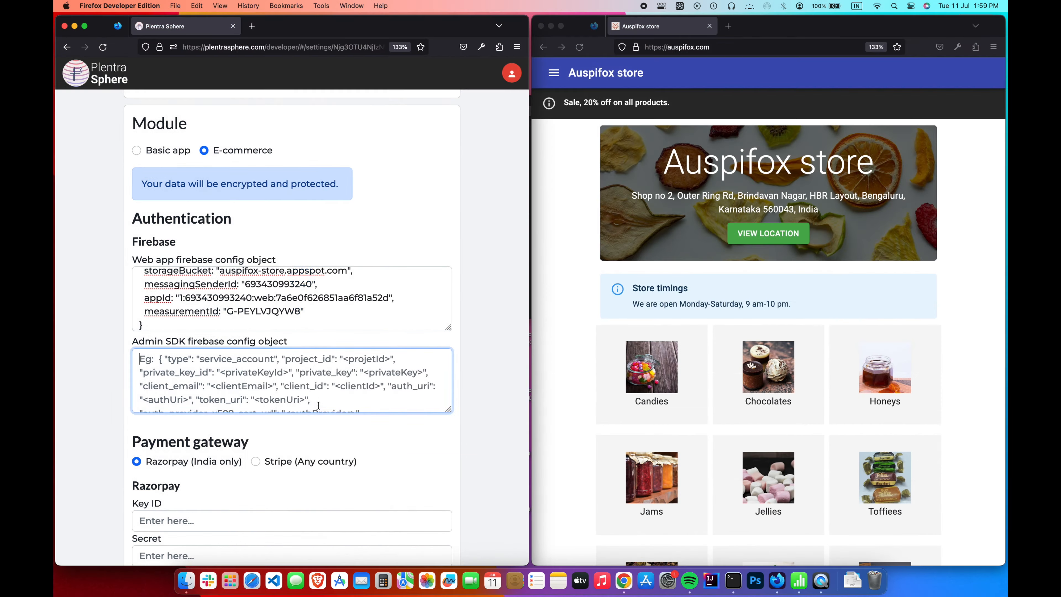
- Check Plentra Sphere's Admin SDK config field, switch back to Firebase and generate a new Admin SDK private key for the project's service account
click(318, 405)
click(480, 367)
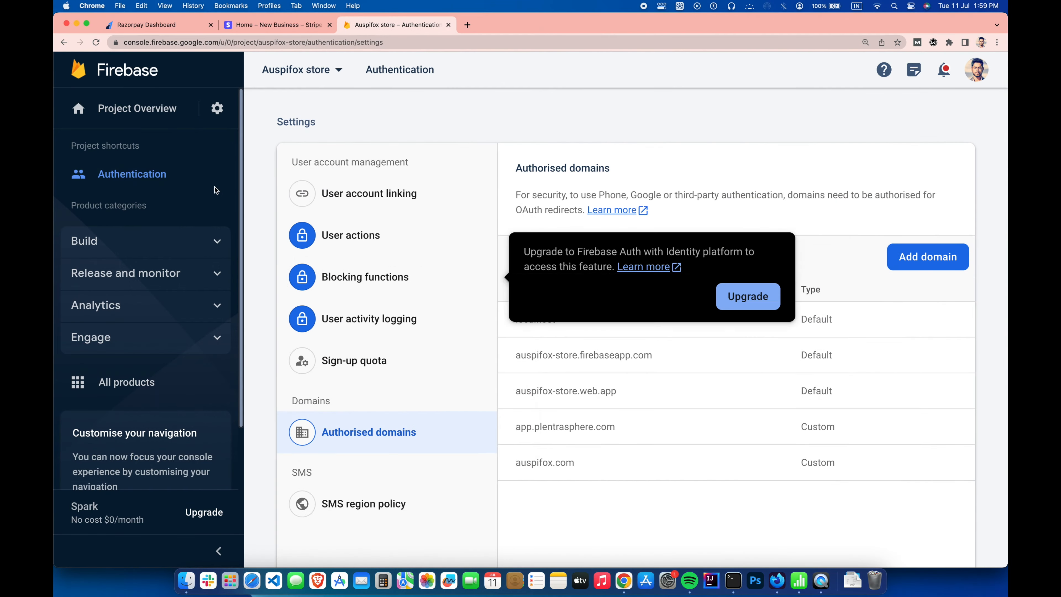
click(215, 109)
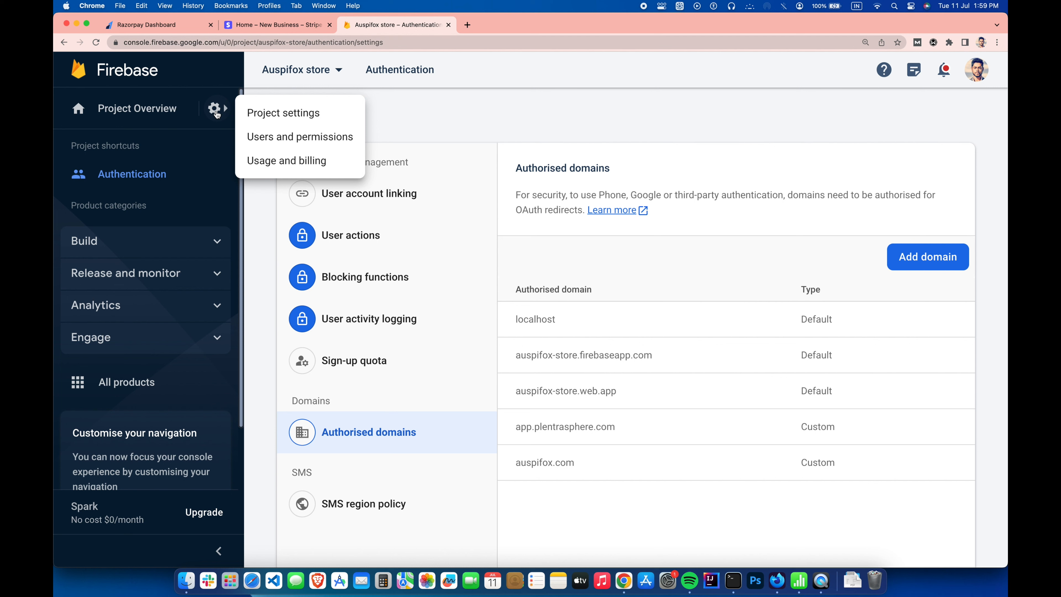
click(280, 114)
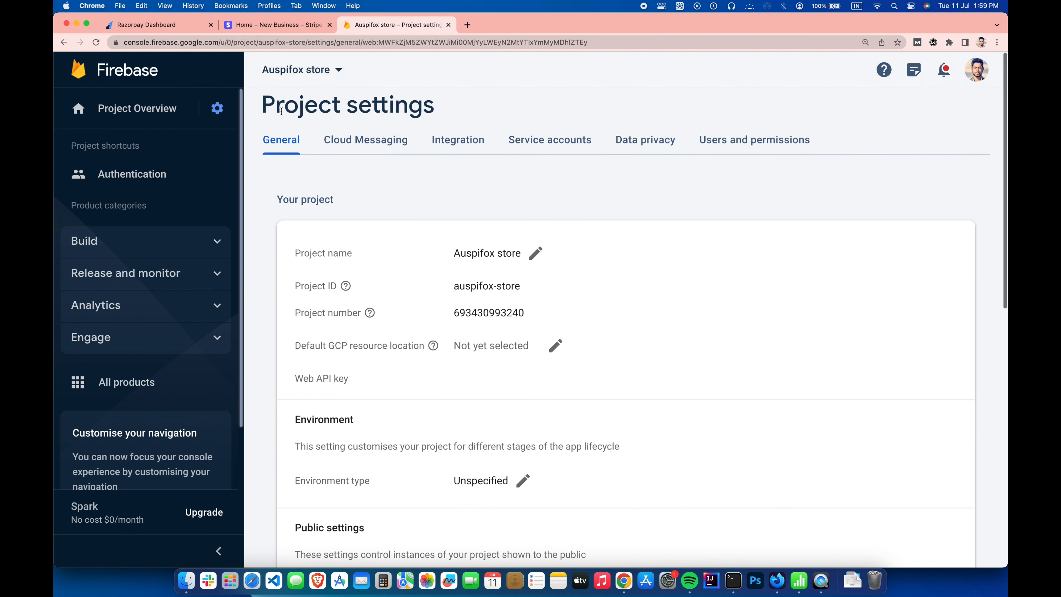
click(534, 151)
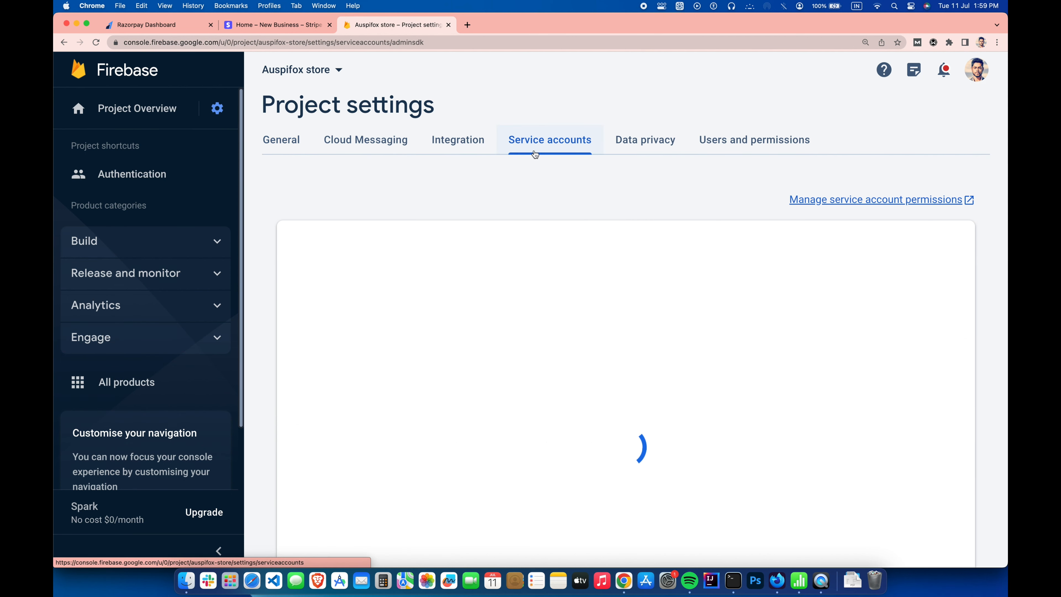
scroll(545, 183, down, 5)
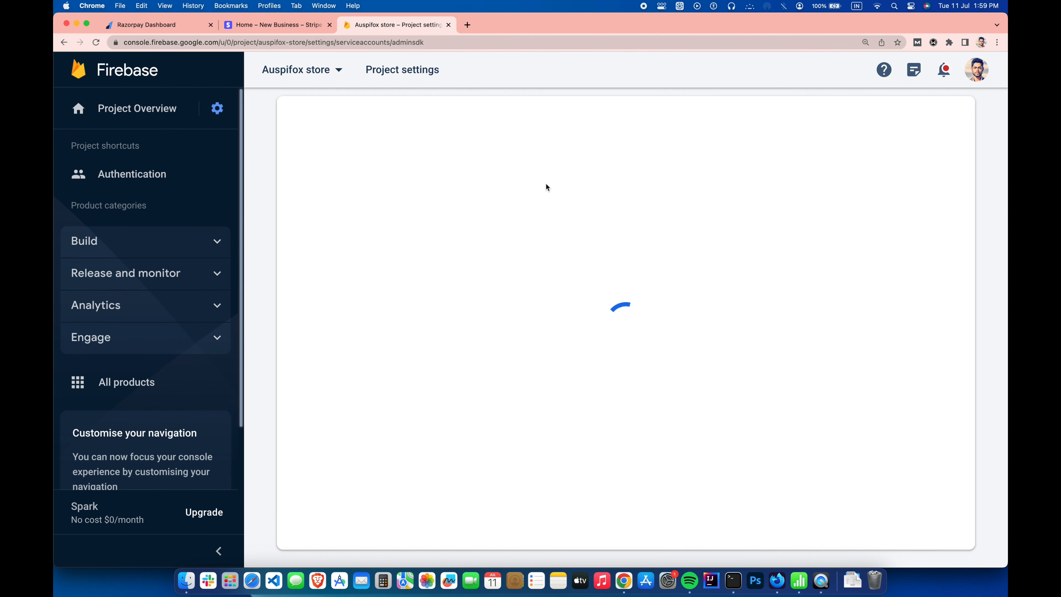
scroll(546, 183, down, 2)
scroll(546, 183, up, 1)
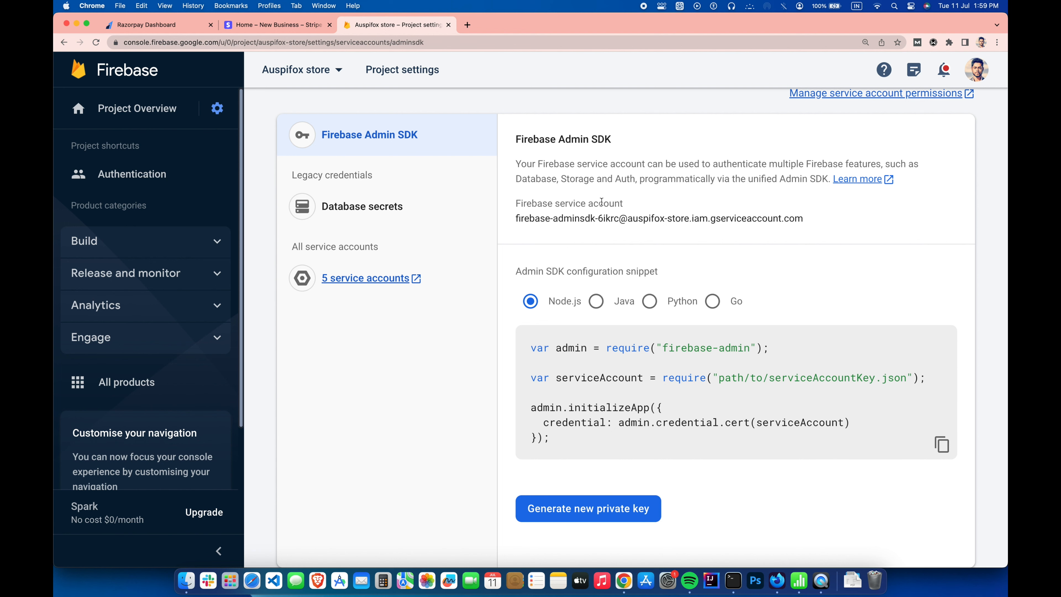
click(618, 513)
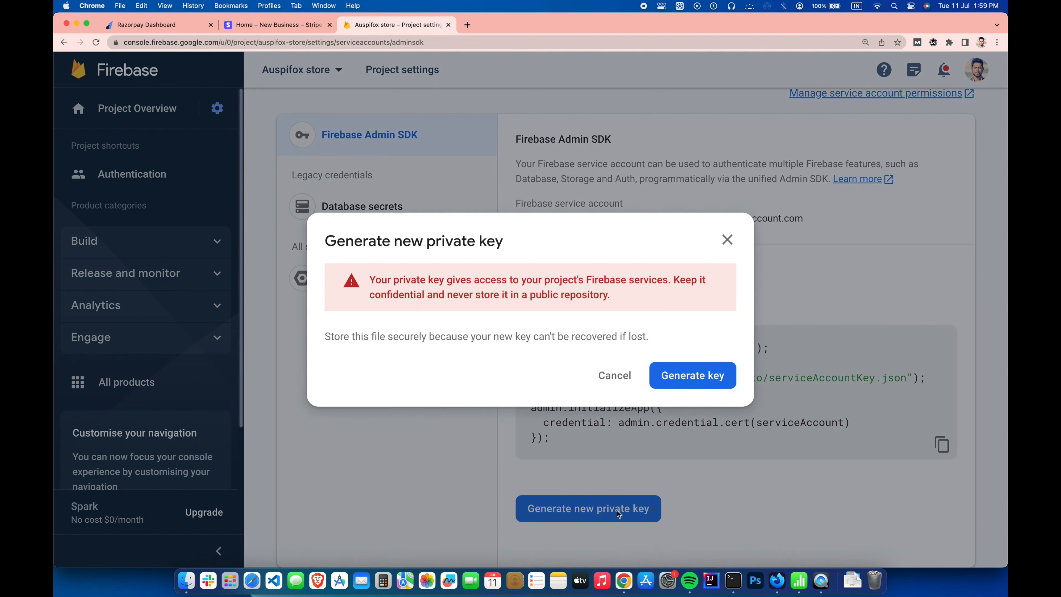
click(677, 370)
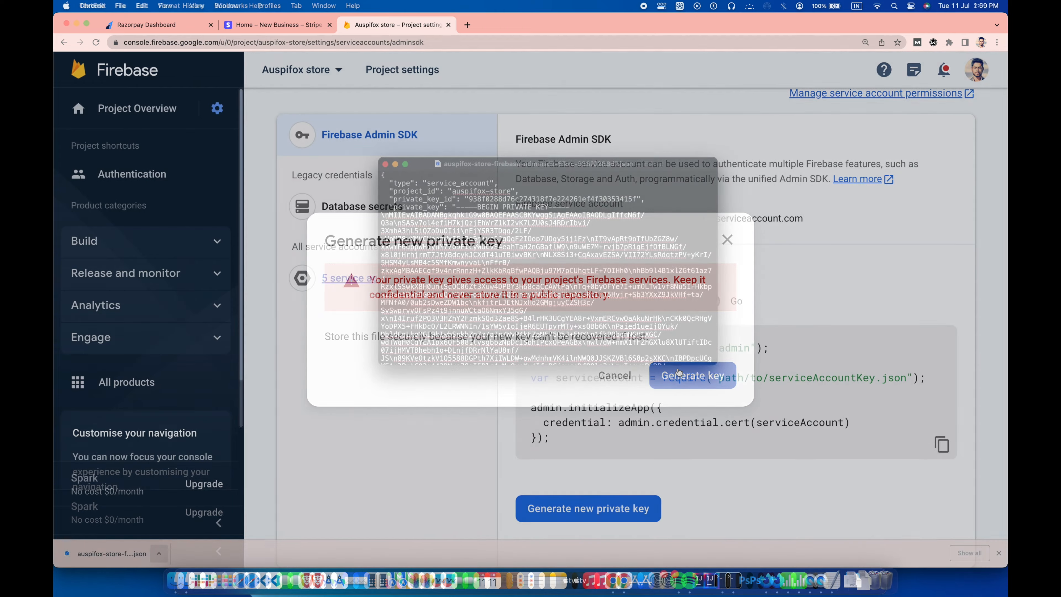
- Copy the entire contents of the downloaded service account JSON file and close the file
scroll(484, 263, down, 10)
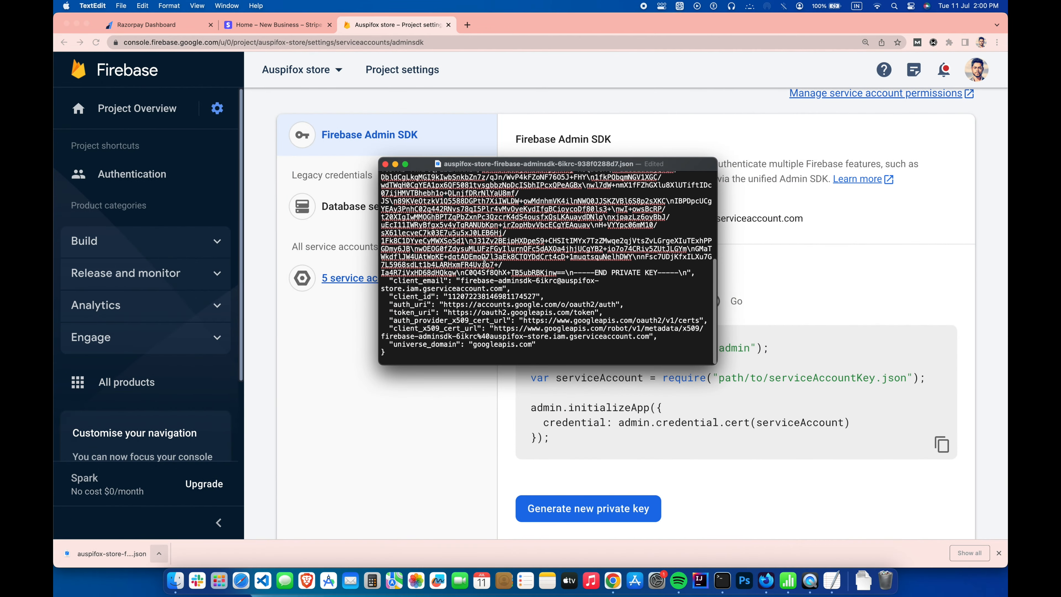
scroll(484, 262, up, 10)
key(super+a)
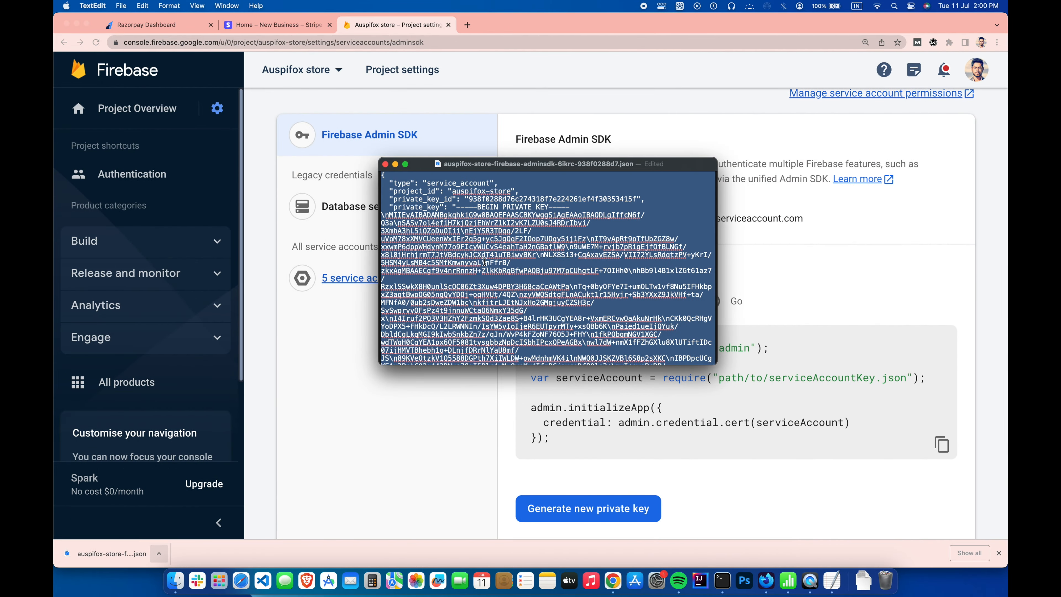
right_click(484, 262)
click(531, 339)
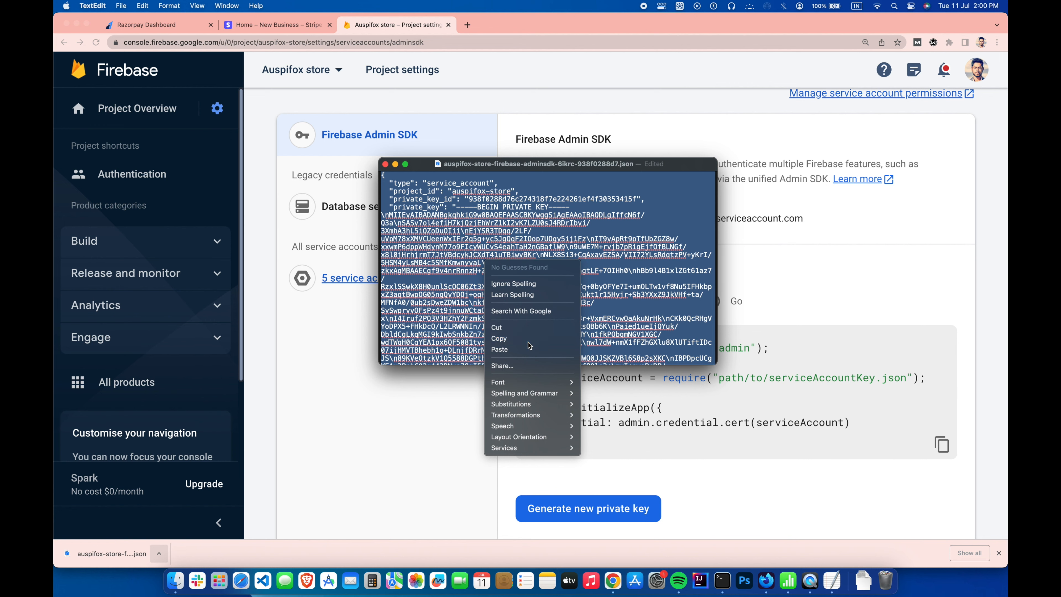
click(385, 164)
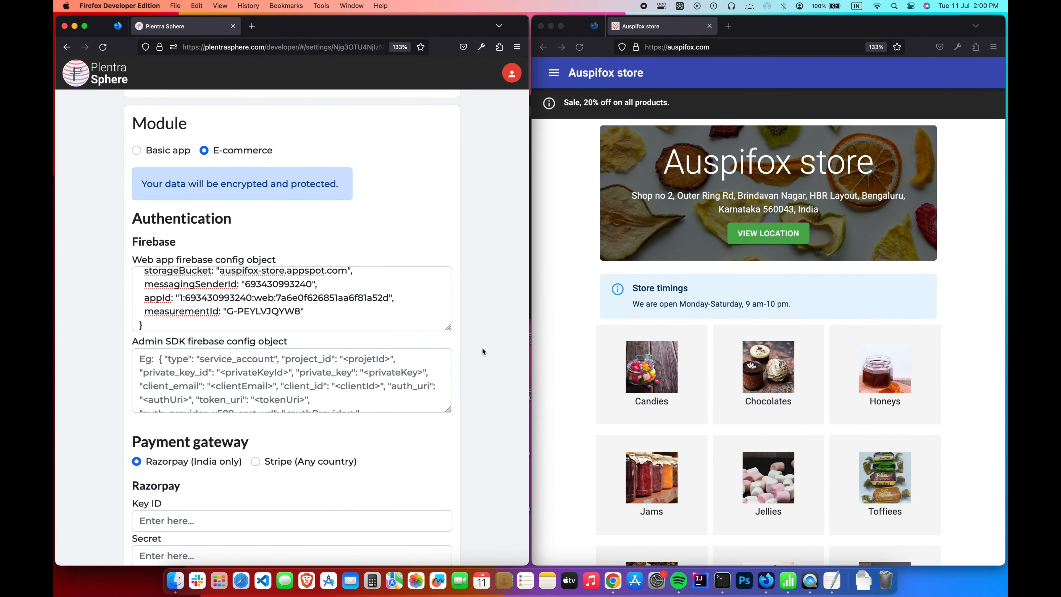
- Switch to Plentra Sphere and paste the copied service account JSON with its private key as the Admin SDK firebase config object
click(398, 387)
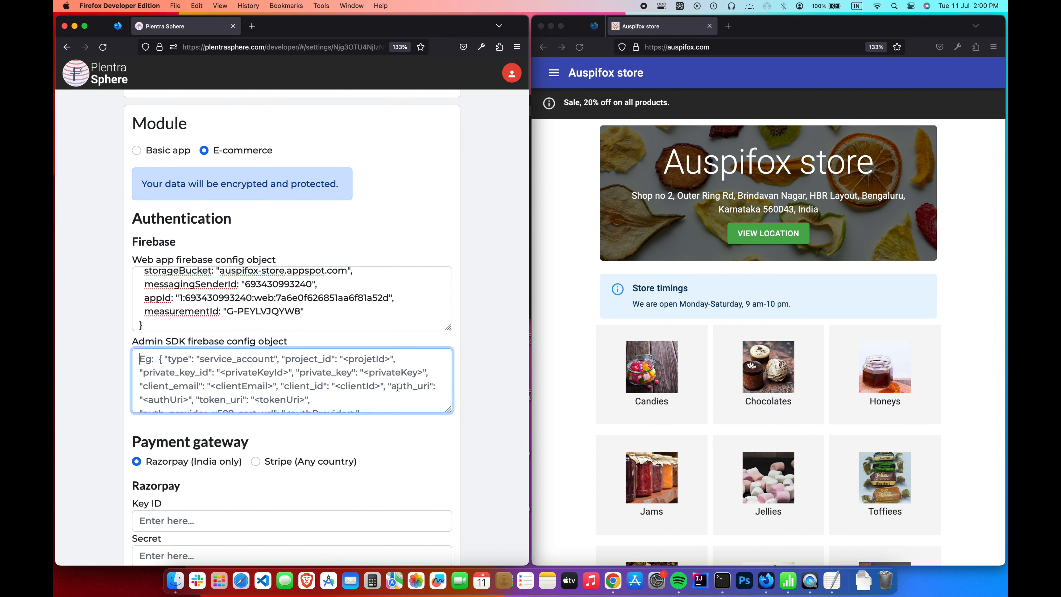
key(super+v)
scroll(398, 387, up, 10)
scroll(398, 387, up, 10)
click(474, 350)
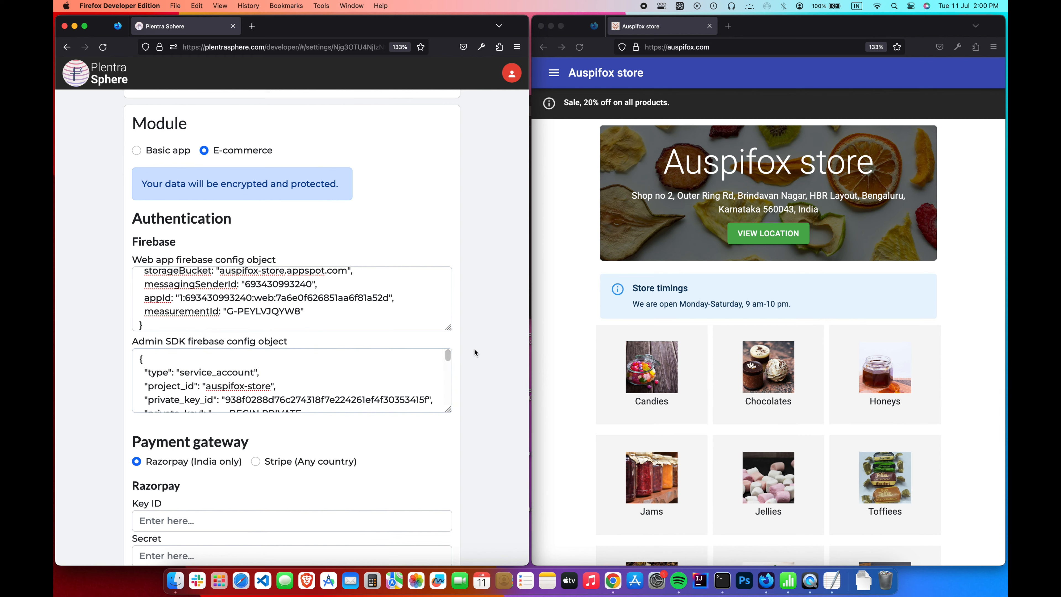
- Switch to the Razorpay dashboard and regenerate the test API key in the account settings, deactivating the old key immediately
scroll(474, 350, down, 2)
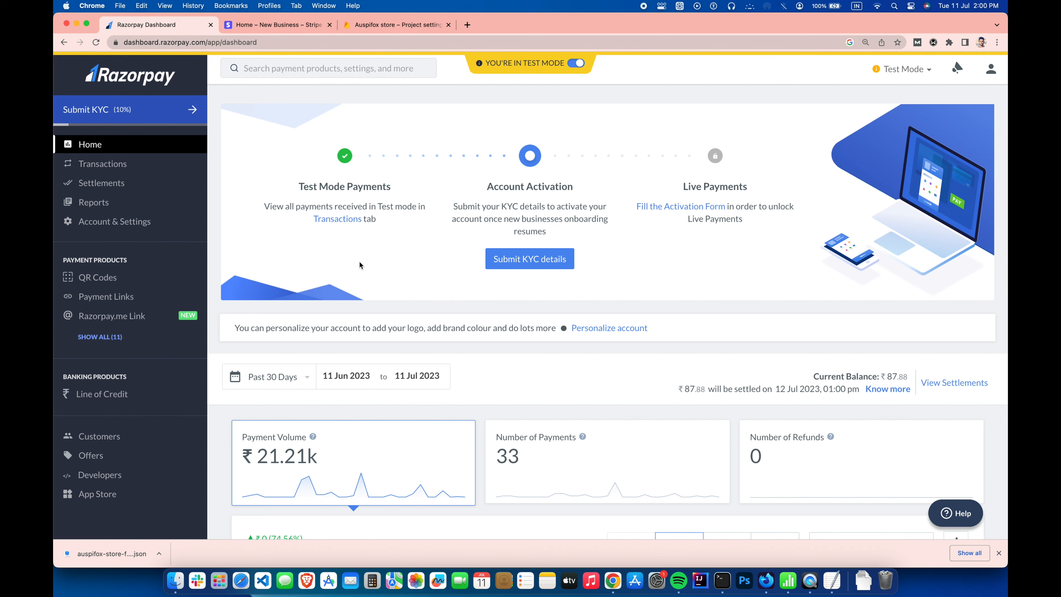
click(145, 225)
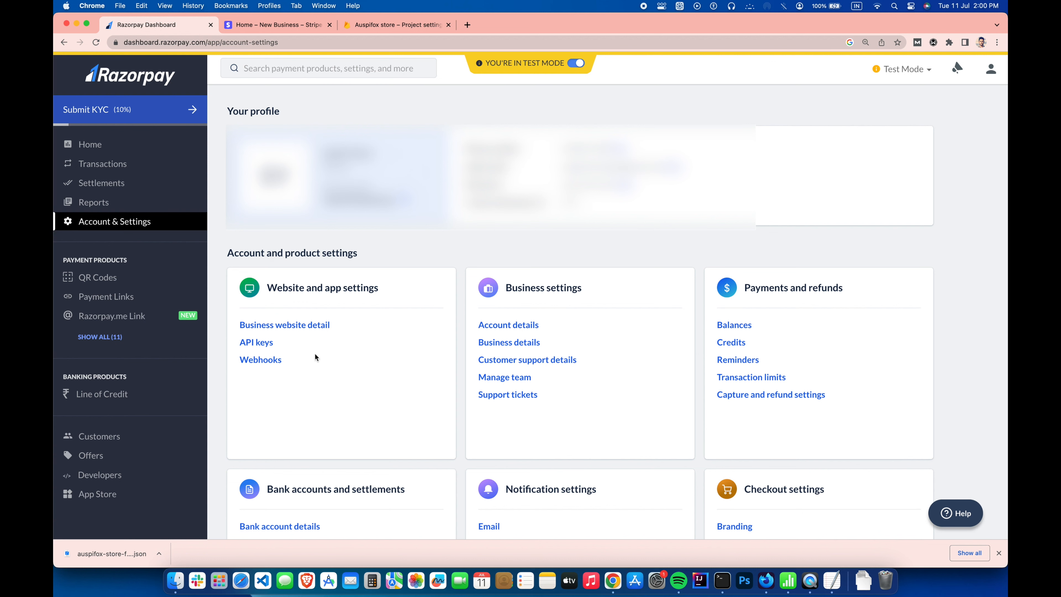
click(257, 342)
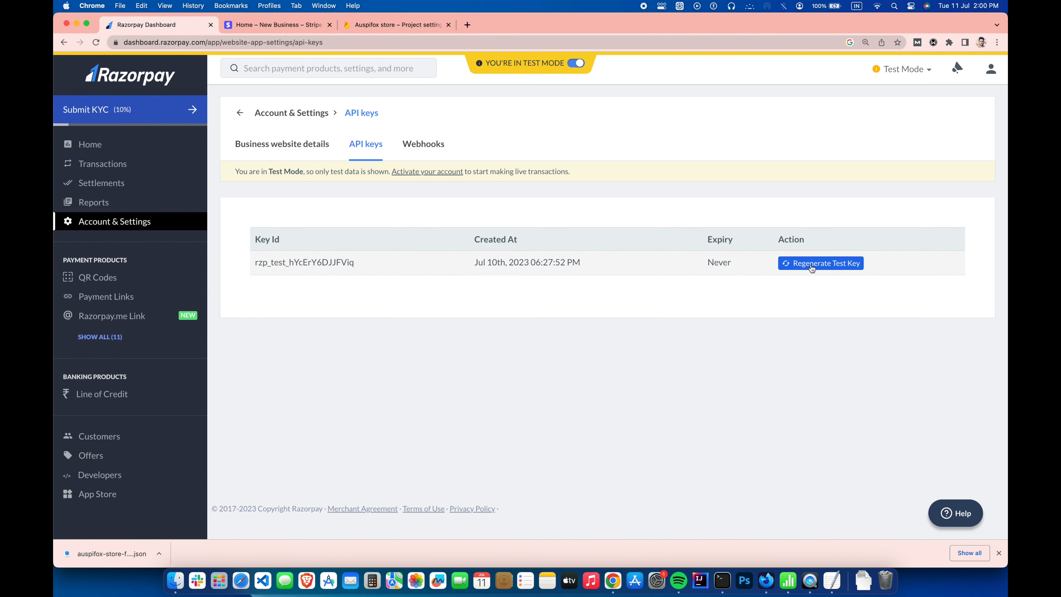
click(812, 268)
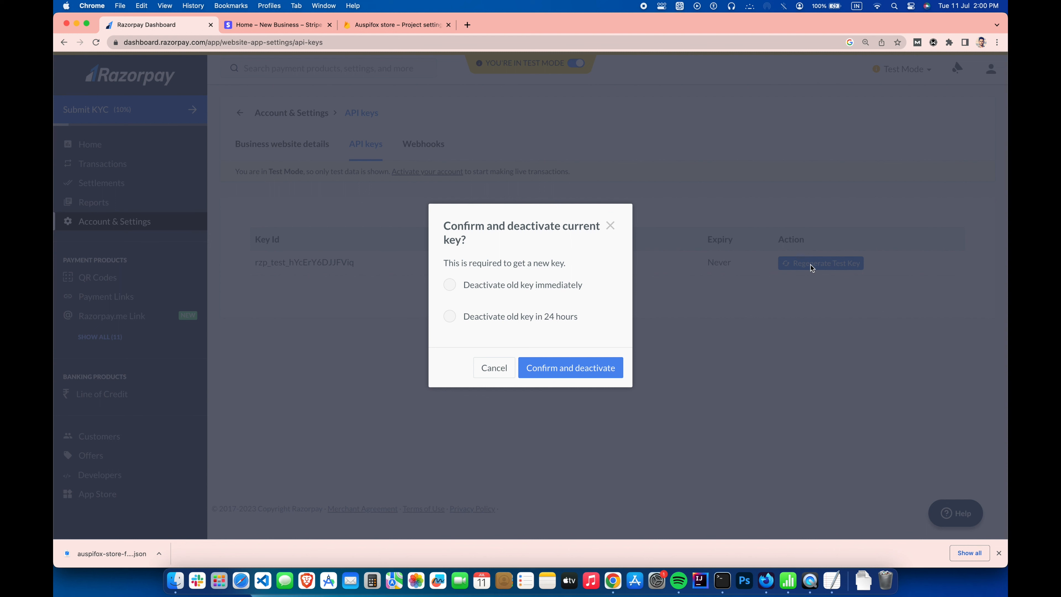
click(552, 286)
click(584, 368)
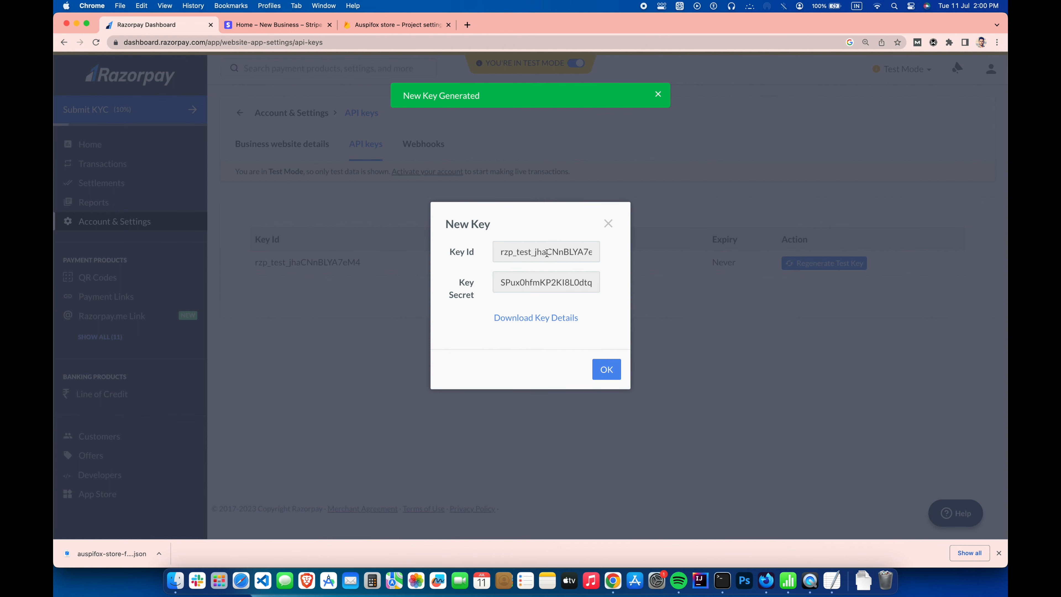
- Copy the new Razorpay Key Id, paste it as the Razorpay Key ID in Plentra Sphere and return to Razorpay
double_click(547, 252)
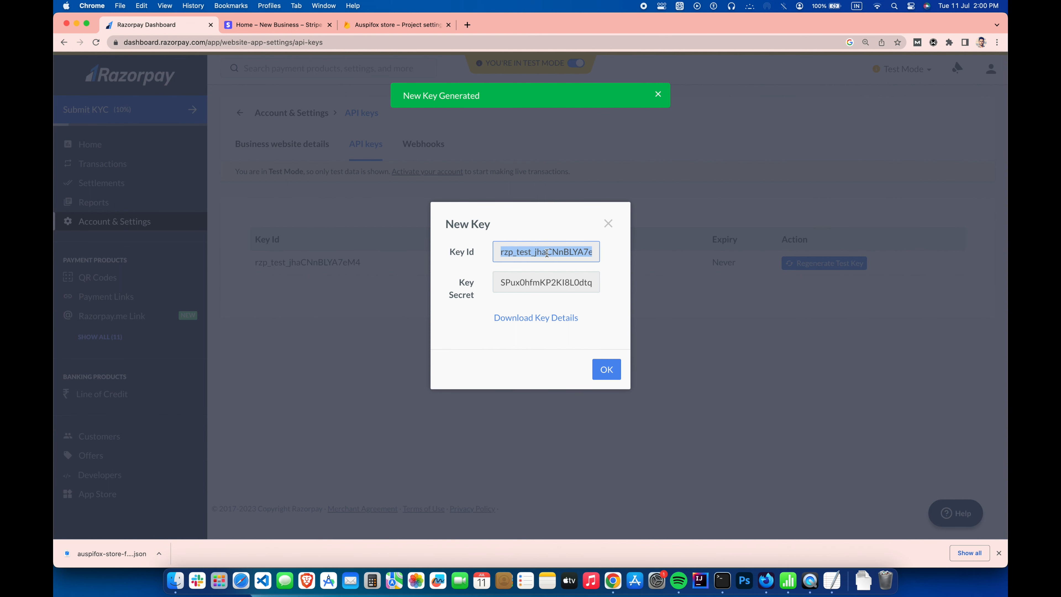
key(super+Tab)
click(226, 475)
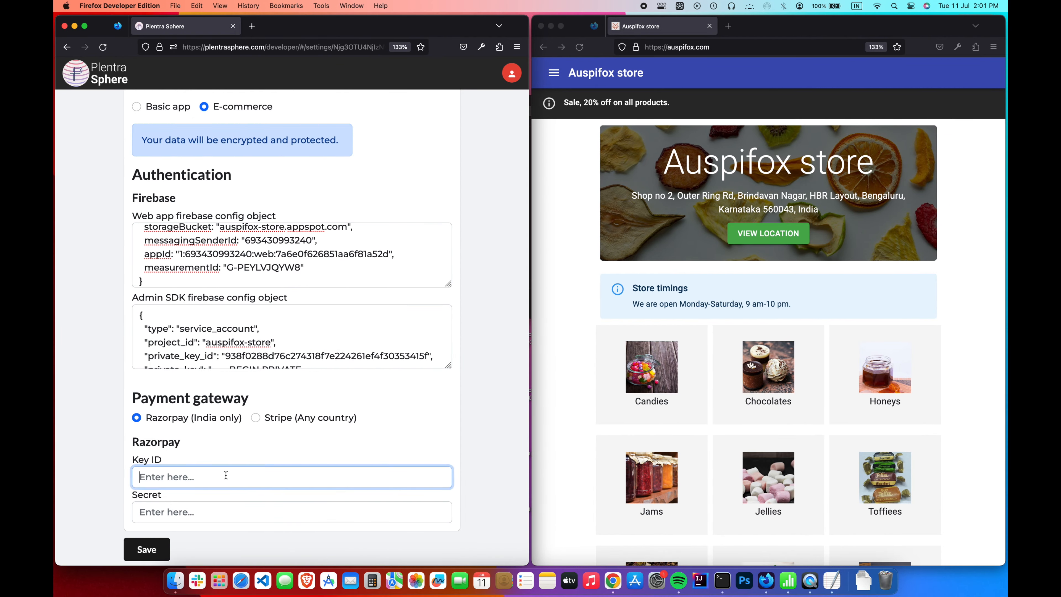
key(super+v)
key(super+Tab)
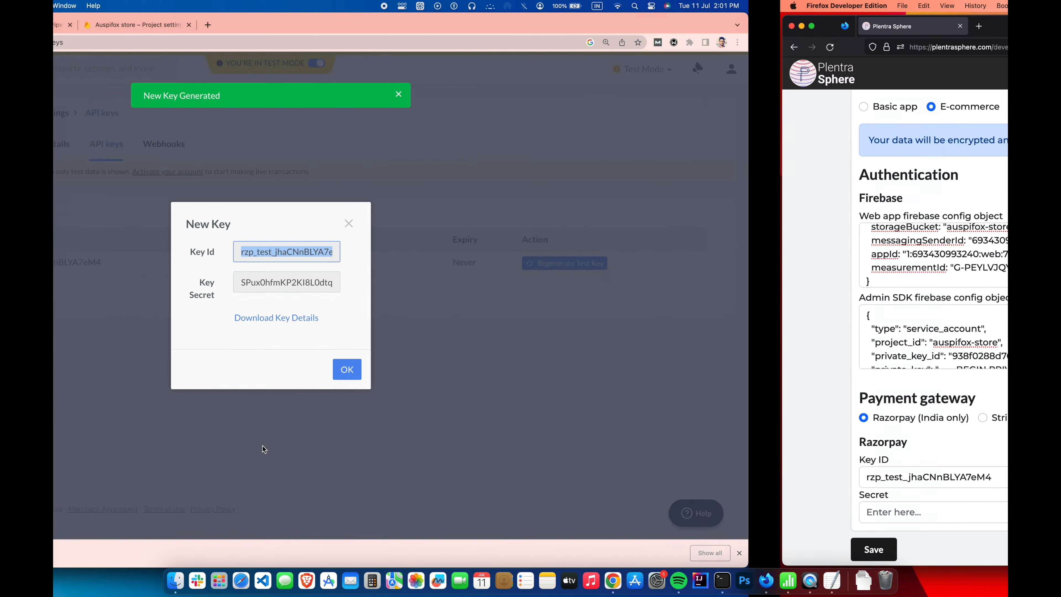
- Copy the Razorpay Key Secret, paste it as the Razorpay secret in Plentra Sphere and save the app settings
double_click(527, 280)
key(super+Tab)
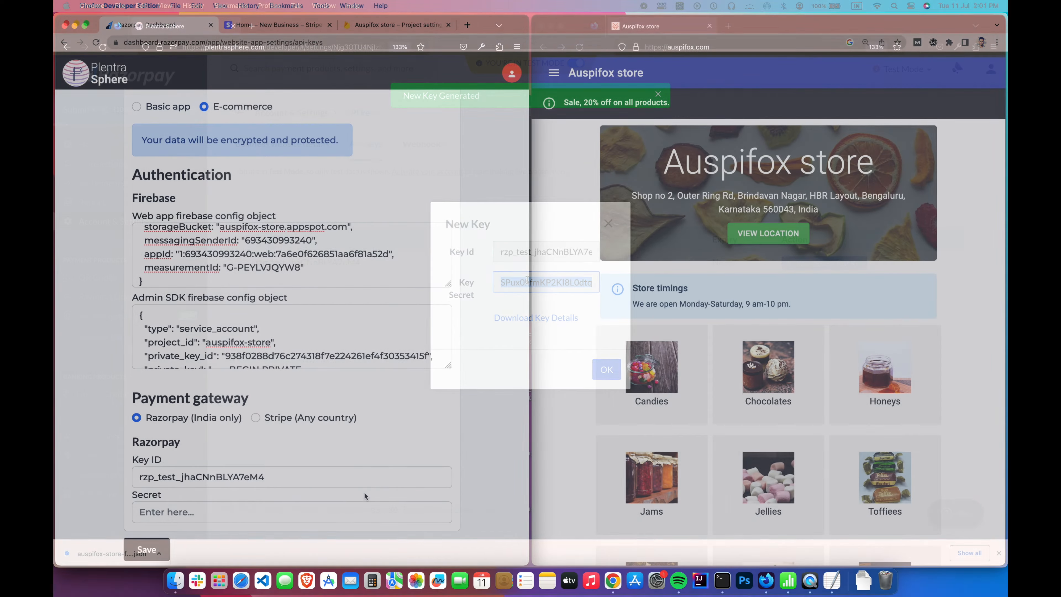
click(355, 512)
key(super+v)
click(451, 435)
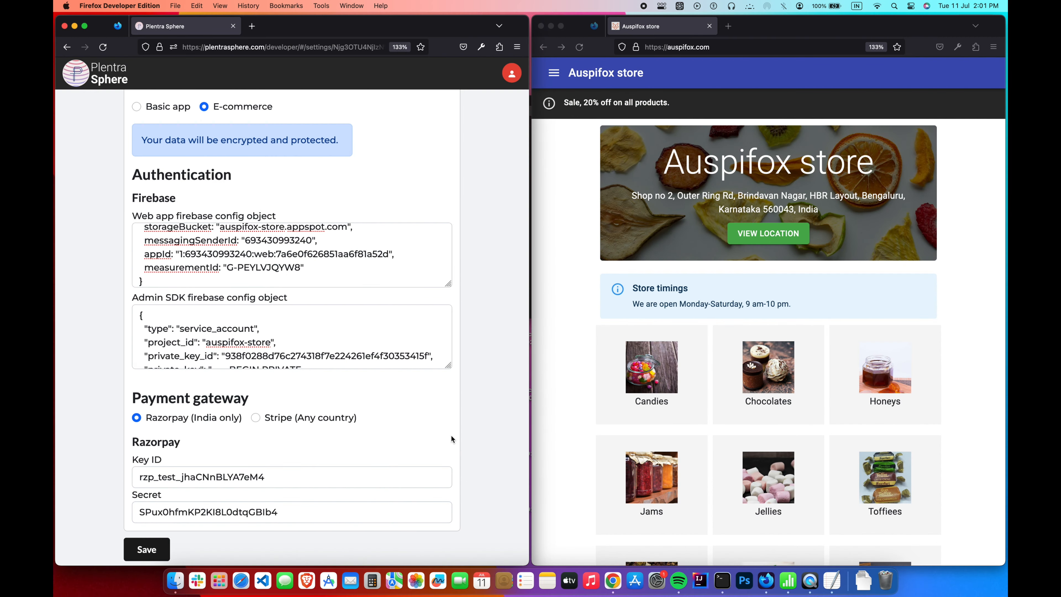
click(147, 542)
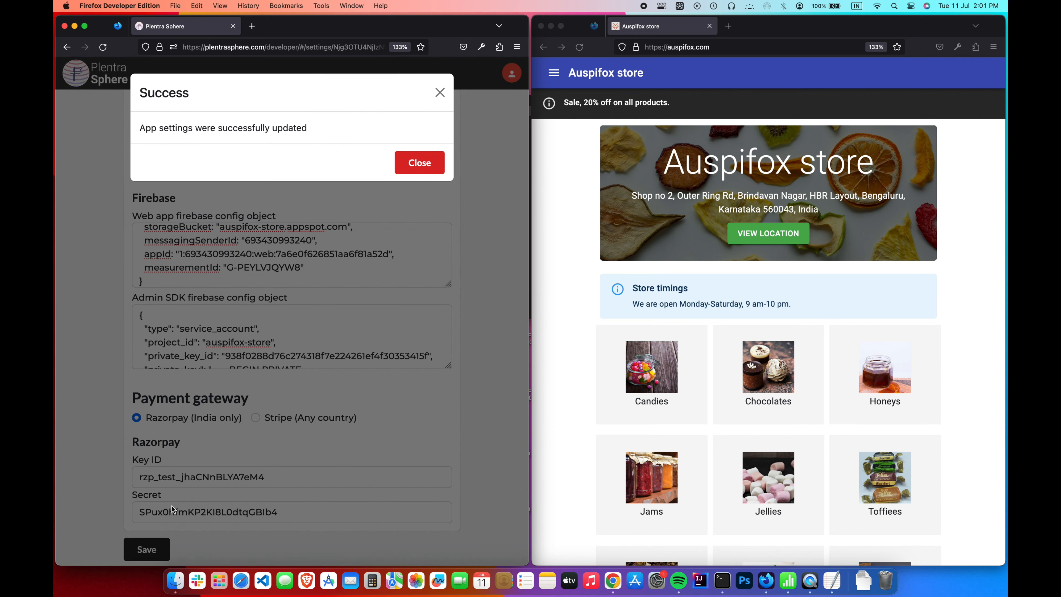
click(420, 163)
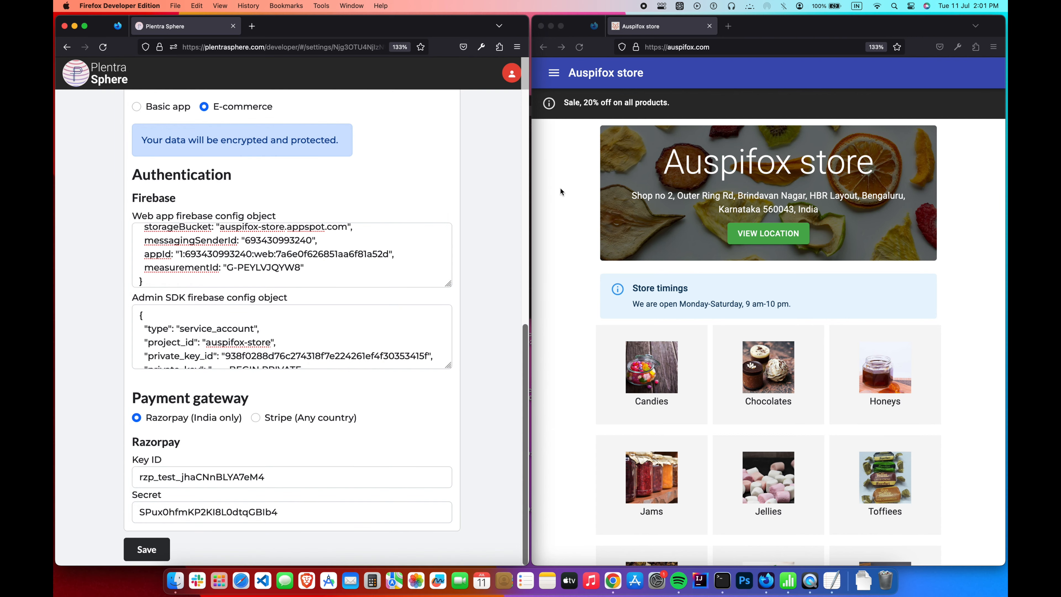
- Reload the Auspifox store and check the home page and the entries in its navigation menu
click(561, 189)
click(579, 47)
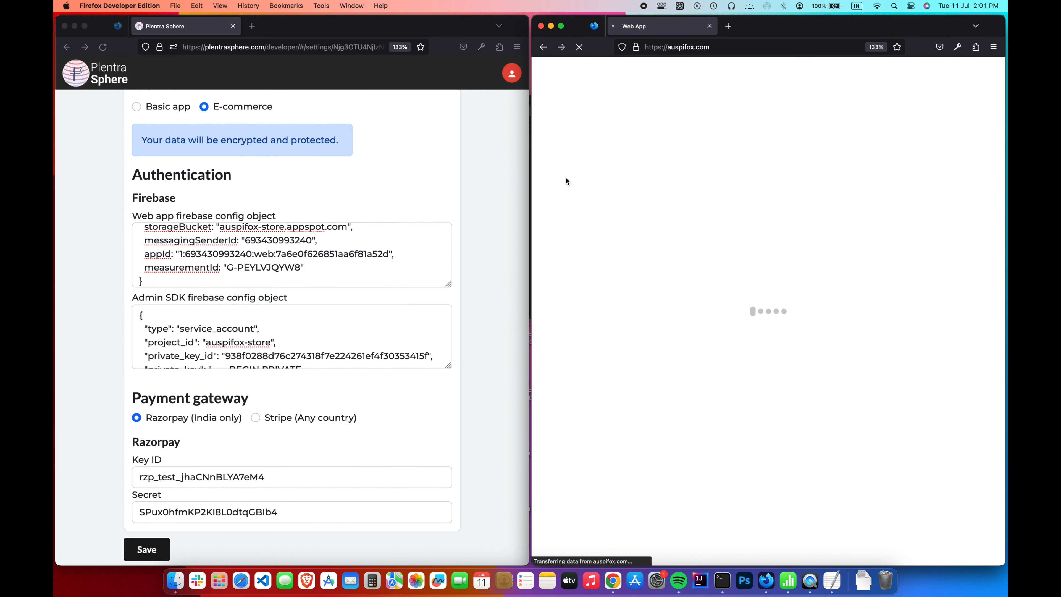
scroll(565, 177, down, 10)
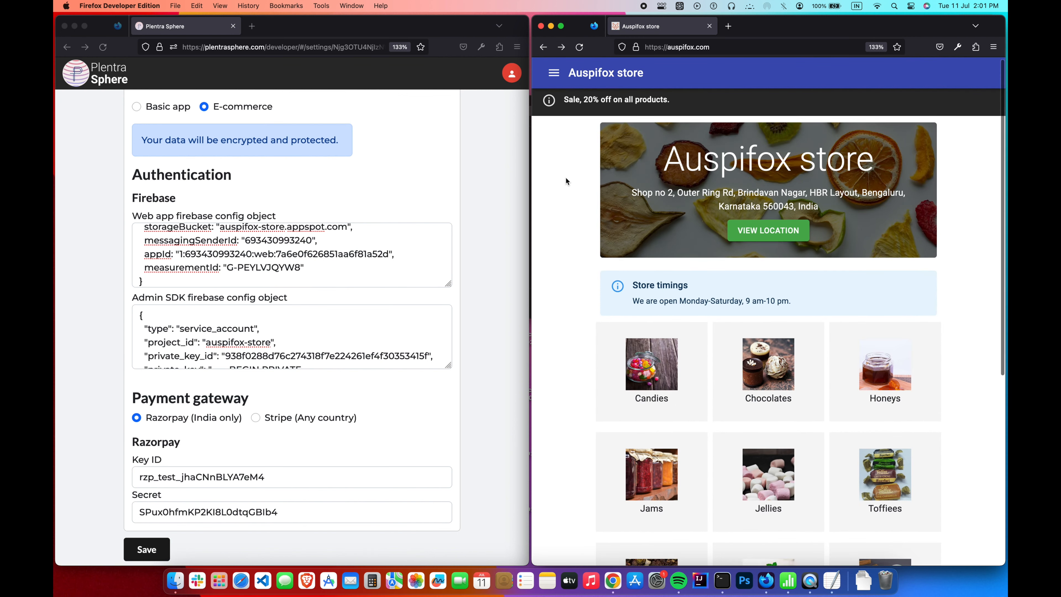
scroll(565, 178, up, 10)
click(553, 73)
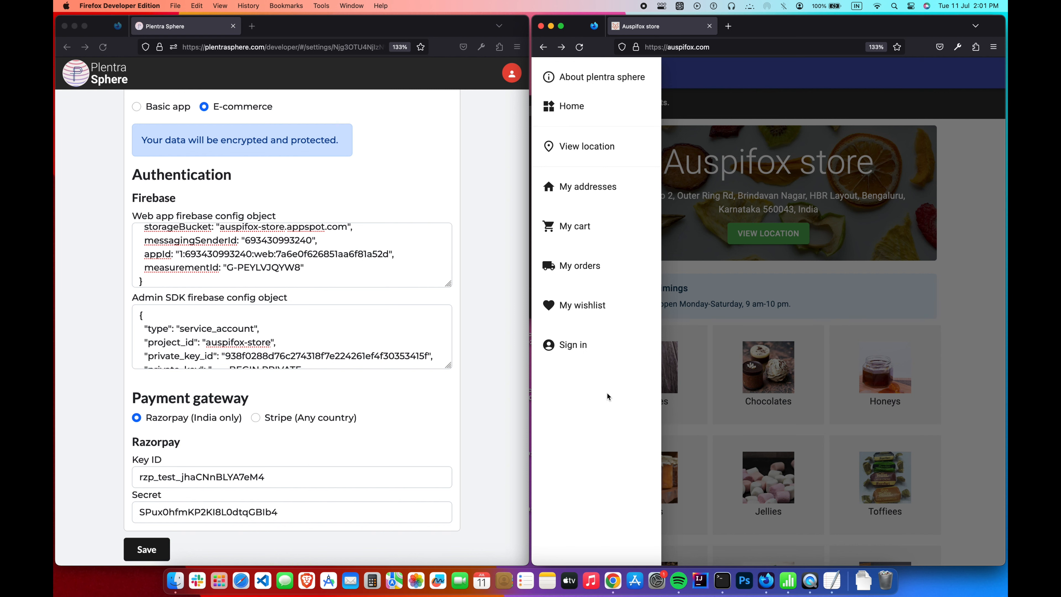
click(729, 303)
- Open the Chocolates category in the Auspifox store and browse through its items
click(740, 354)
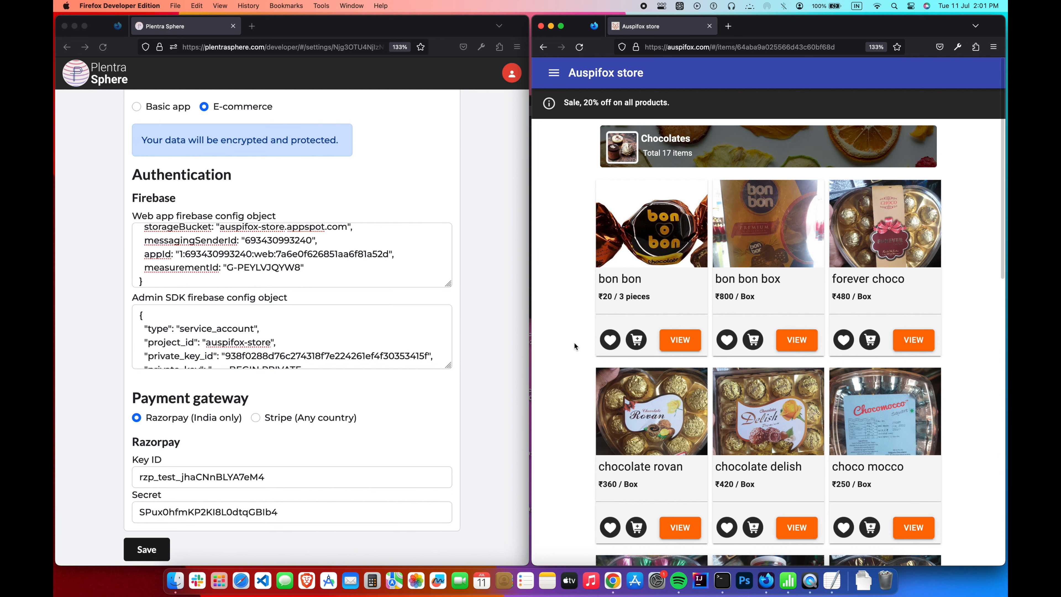
scroll(575, 343, down, 7)
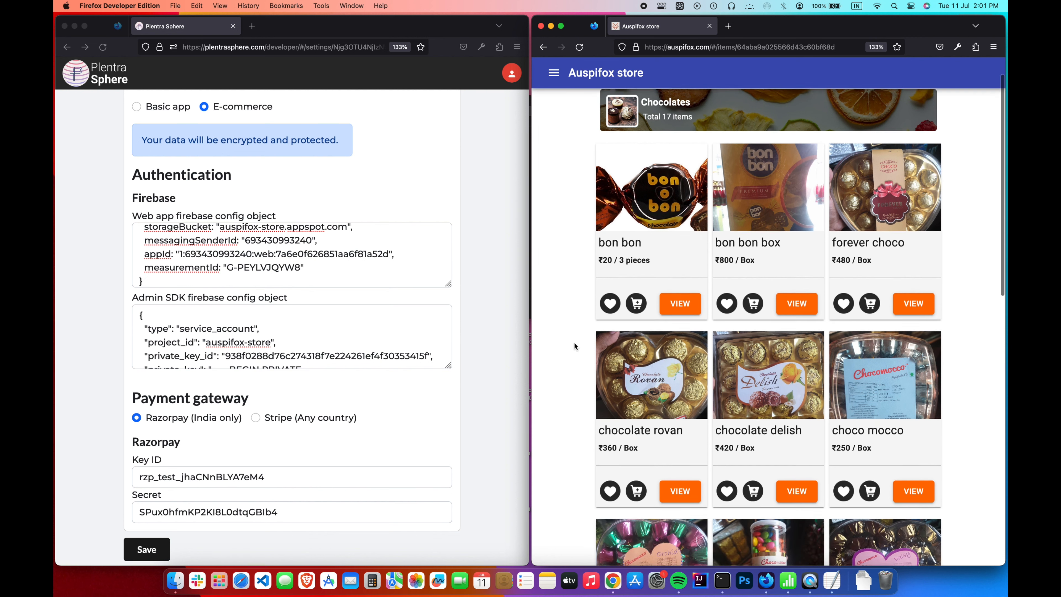
scroll(575, 343, down, 7)
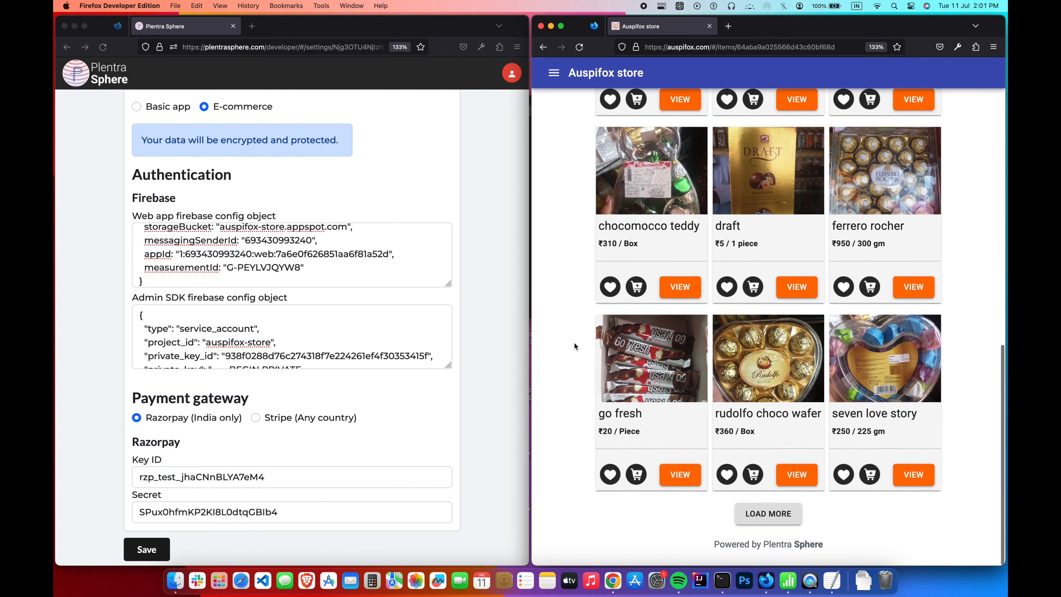
scroll(775, 508, down, 4)
scroll(775, 509, up, 15)
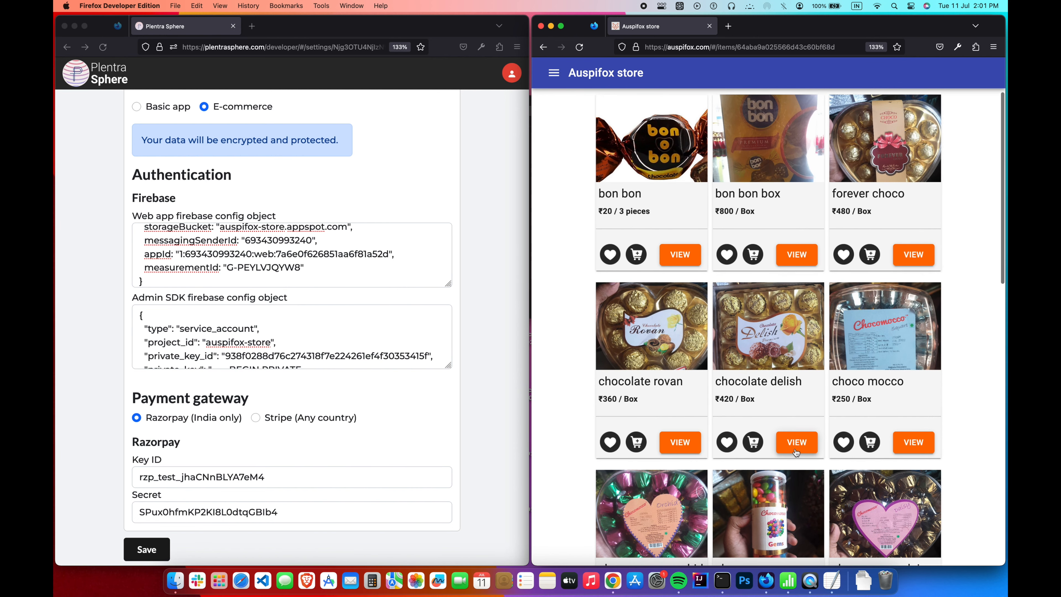
- Try to add chocolate delish to the wishlist, sign in to the store with the Google account and check the navigation menu
click(732, 444)
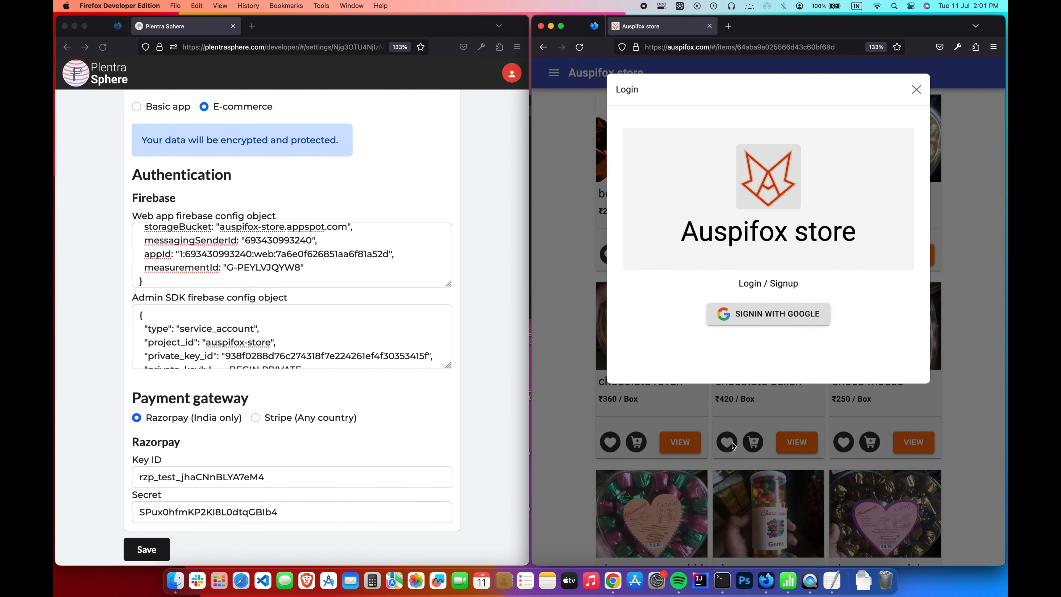
click(812, 311)
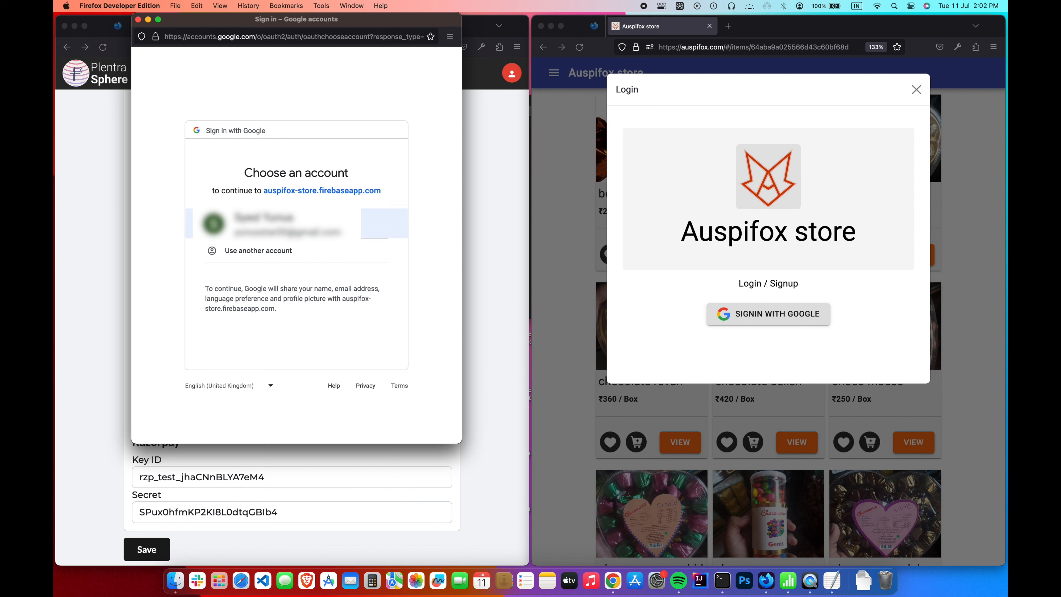
click(314, 224)
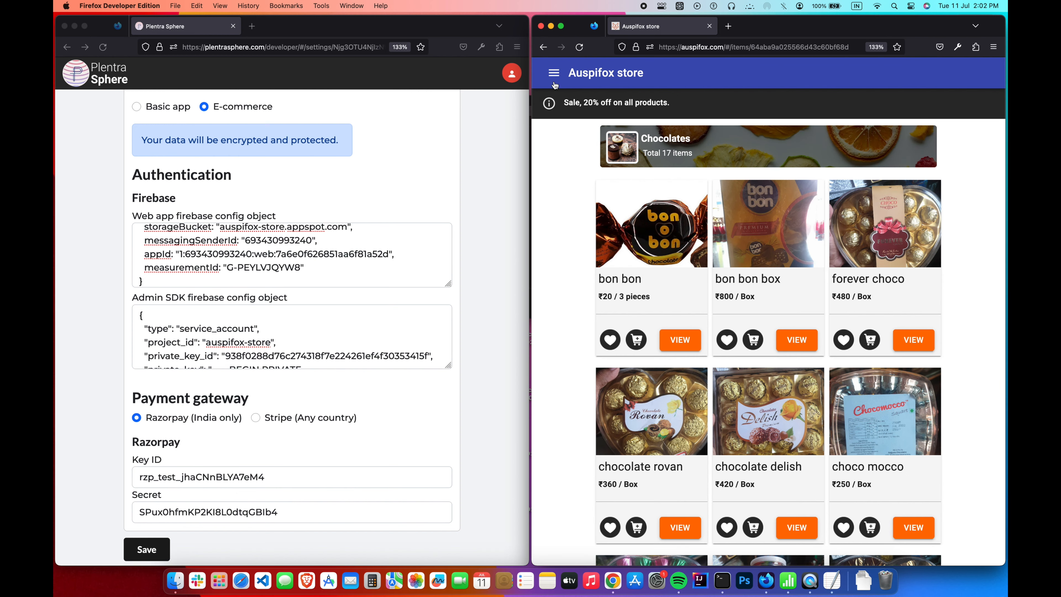
click(554, 73)
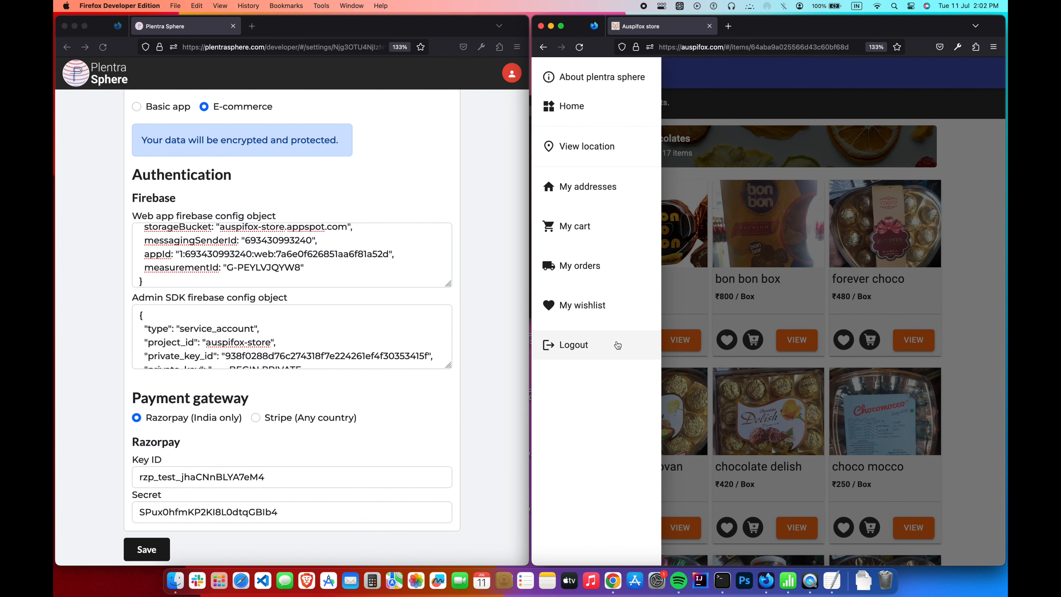
click(706, 267)
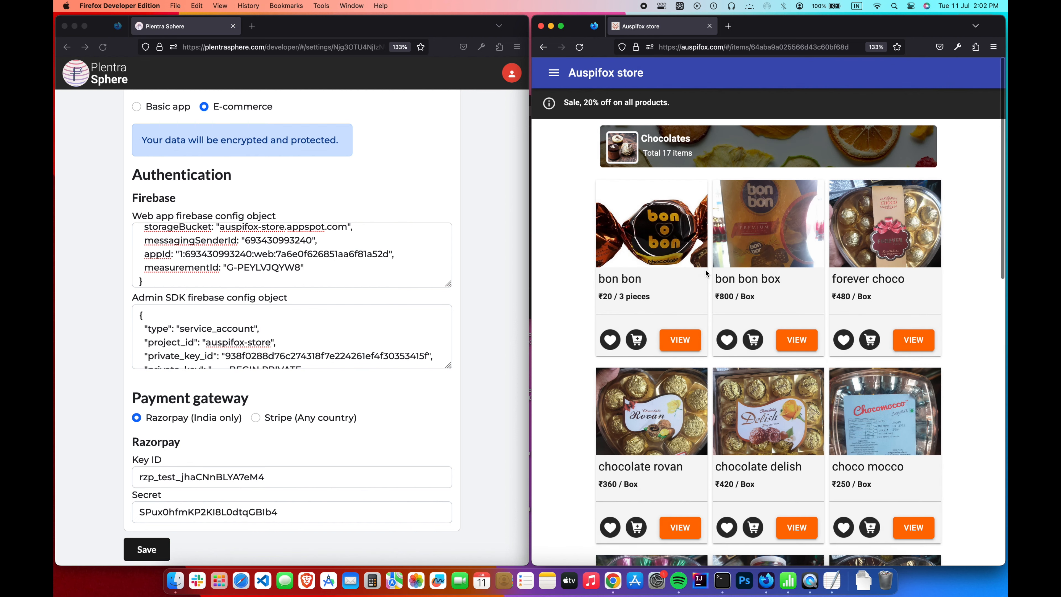
- Add bon bon box, choco mocco, chocolate delish and rudolfo choco wafer to the wishlist
click(727, 340)
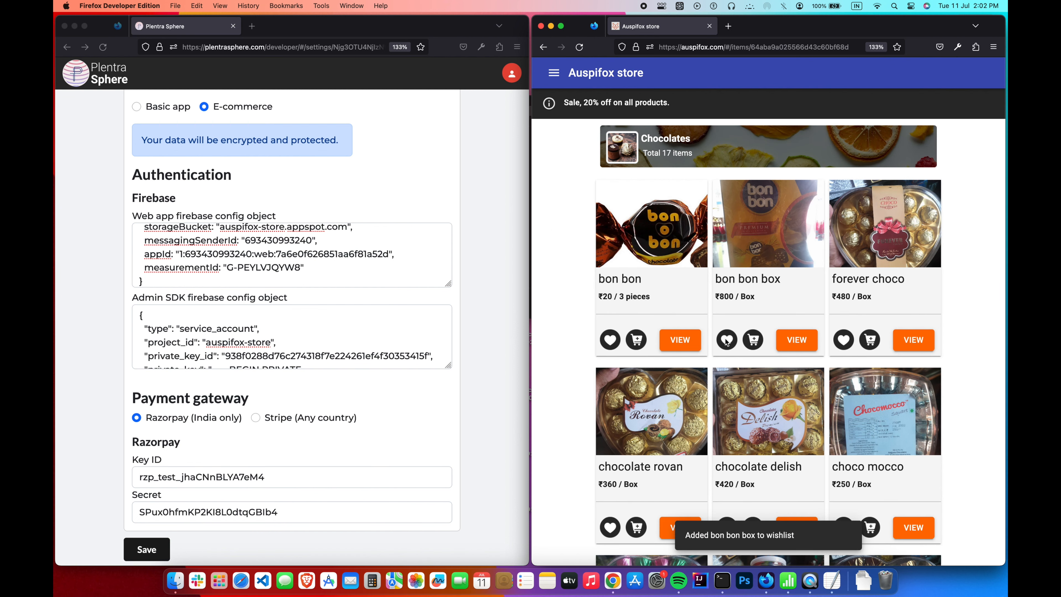
scroll(727, 342, down, 5)
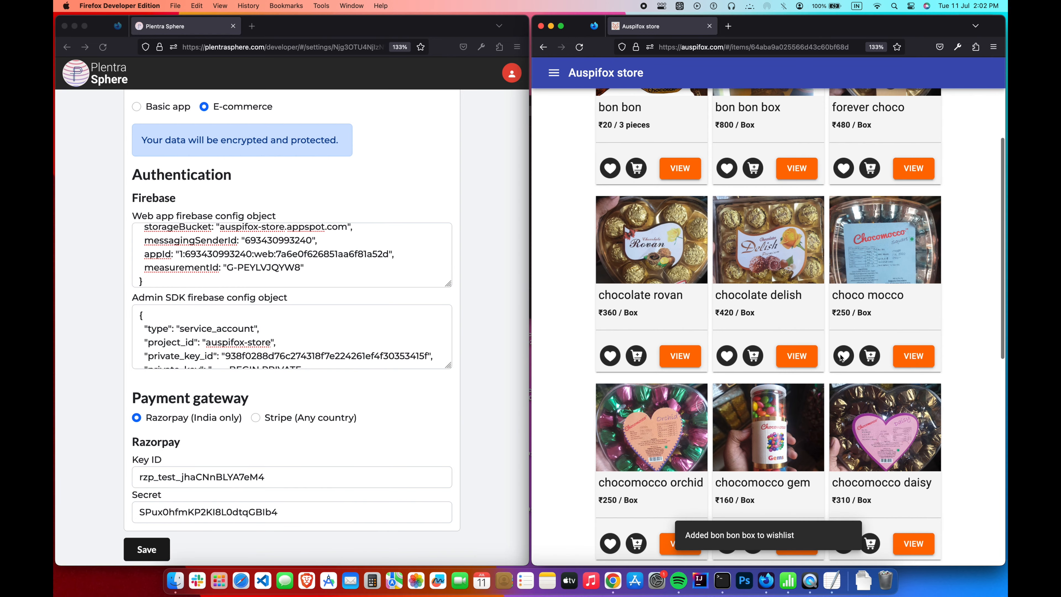
click(844, 357)
click(727, 355)
scroll(842, 364, down, 5)
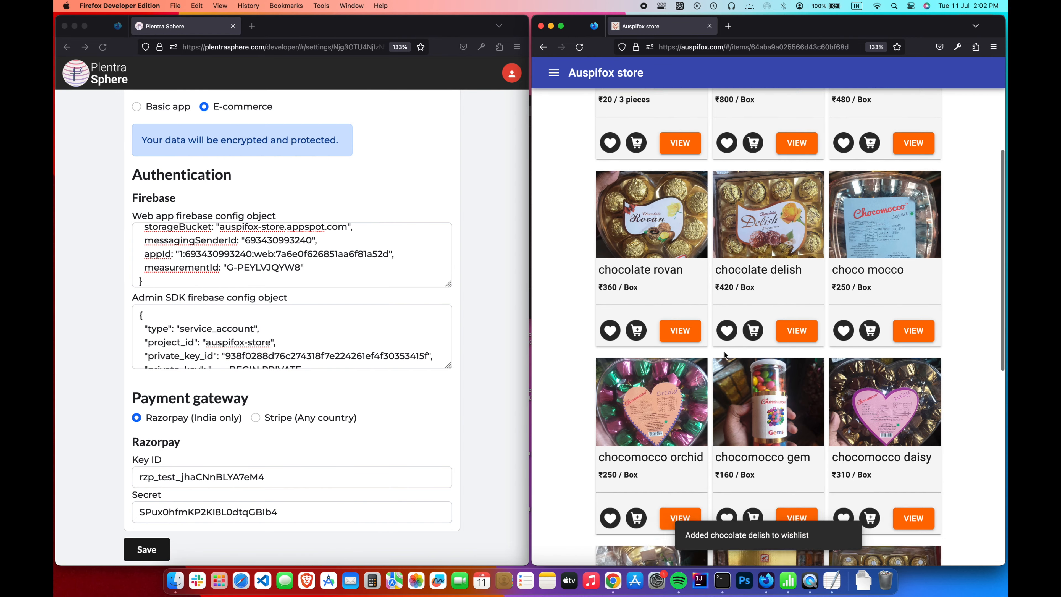
scroll(842, 368, down, 8)
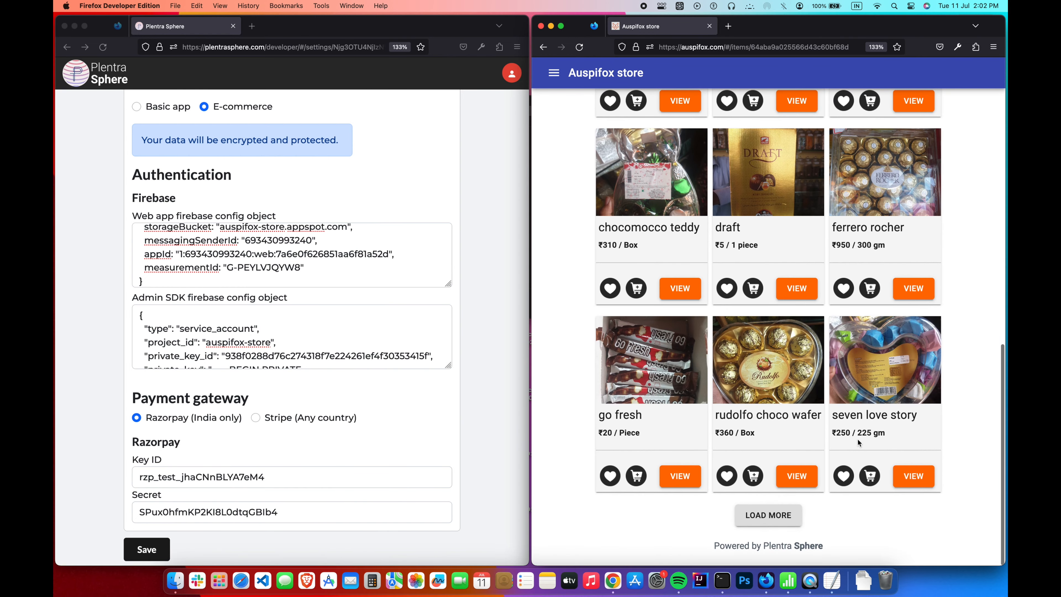
click(727, 475)
scroll(728, 475, up, 18)
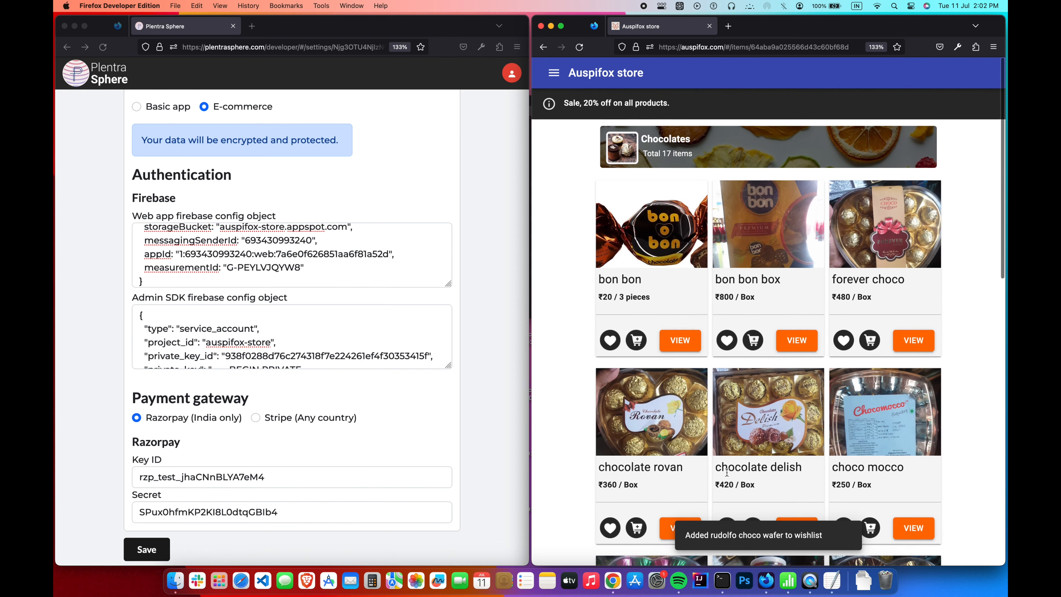
- Open My wishlist, remove chocolate delish and rudolfo choco wafer individually, and clear the rest of the wishlist
click(552, 75)
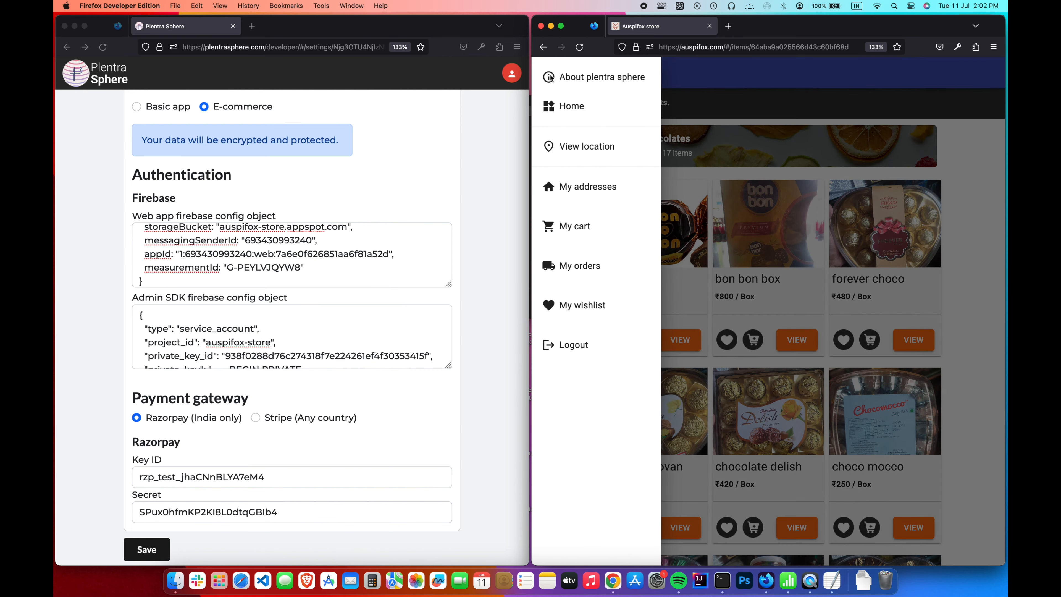
click(610, 304)
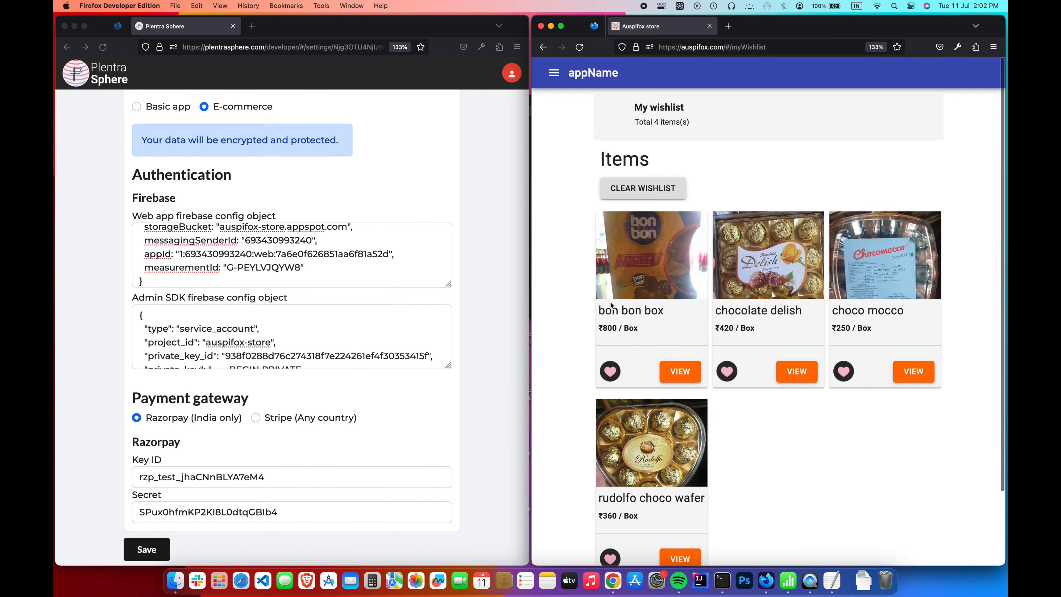
scroll(580, 301, down, 3)
scroll(580, 300, up, 3)
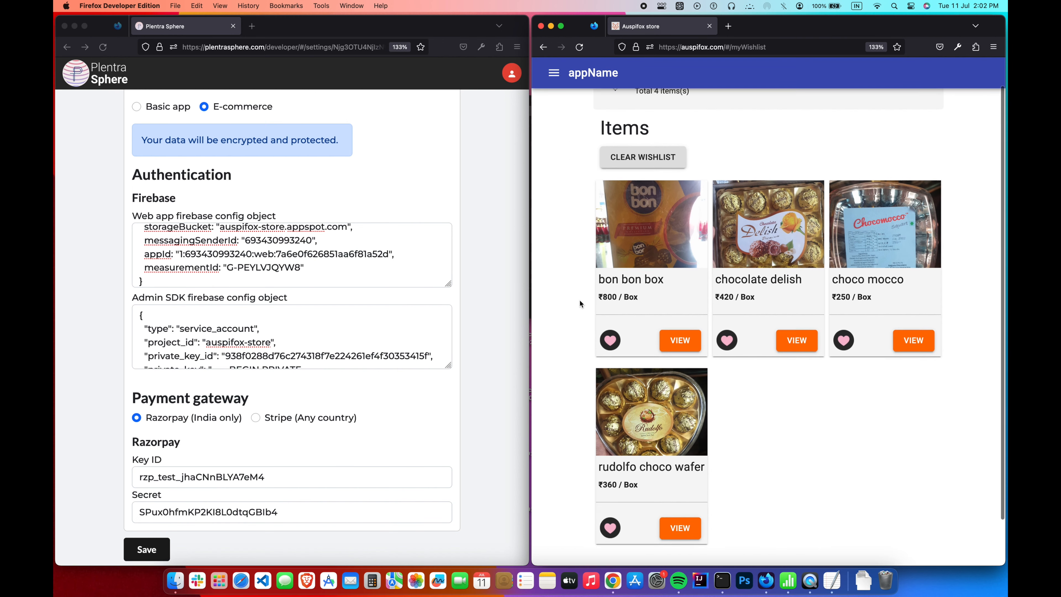
click(735, 369)
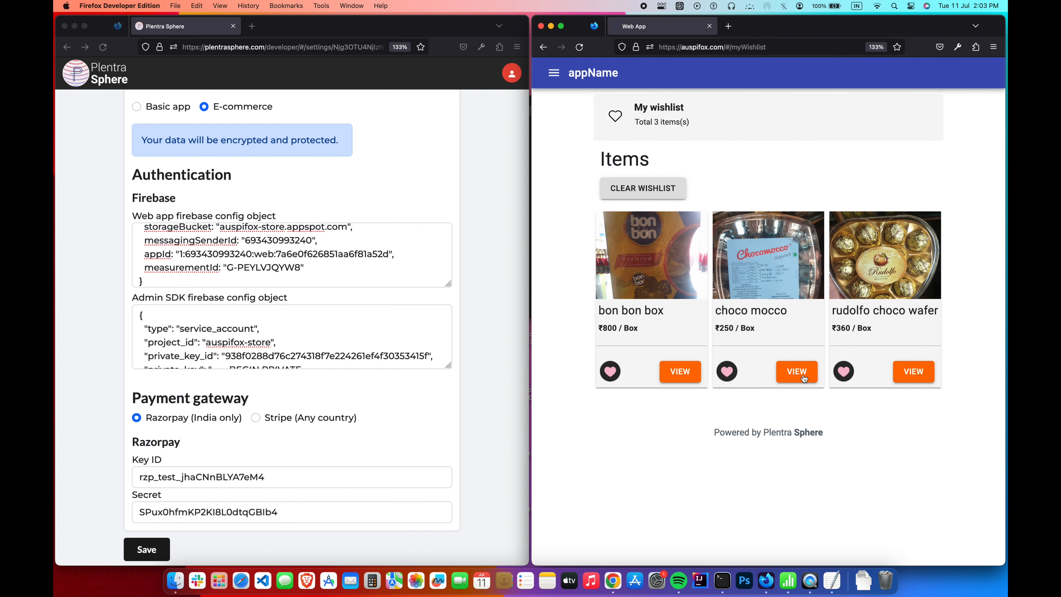
click(841, 375)
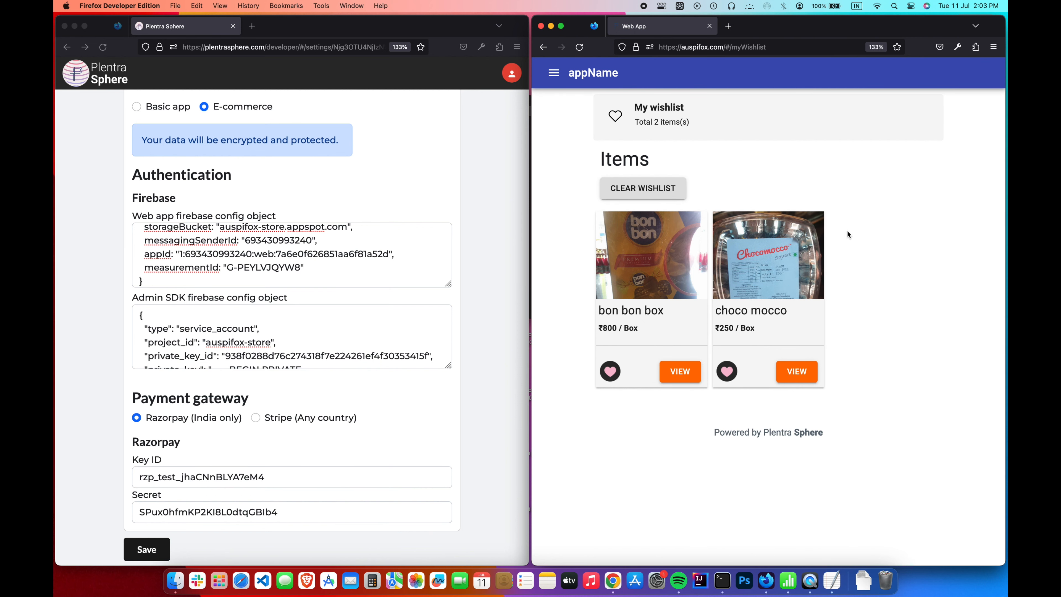
click(678, 198)
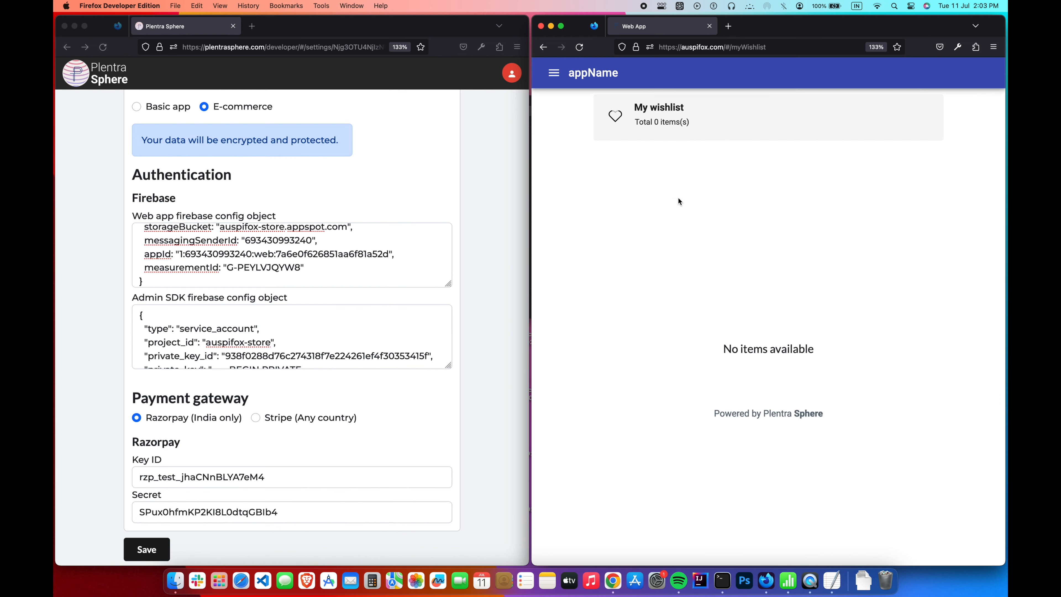
- Return to the Chocolates category and add one each of bon bon box, chocolate delish and ferrero rocher to the cart
click(543, 46)
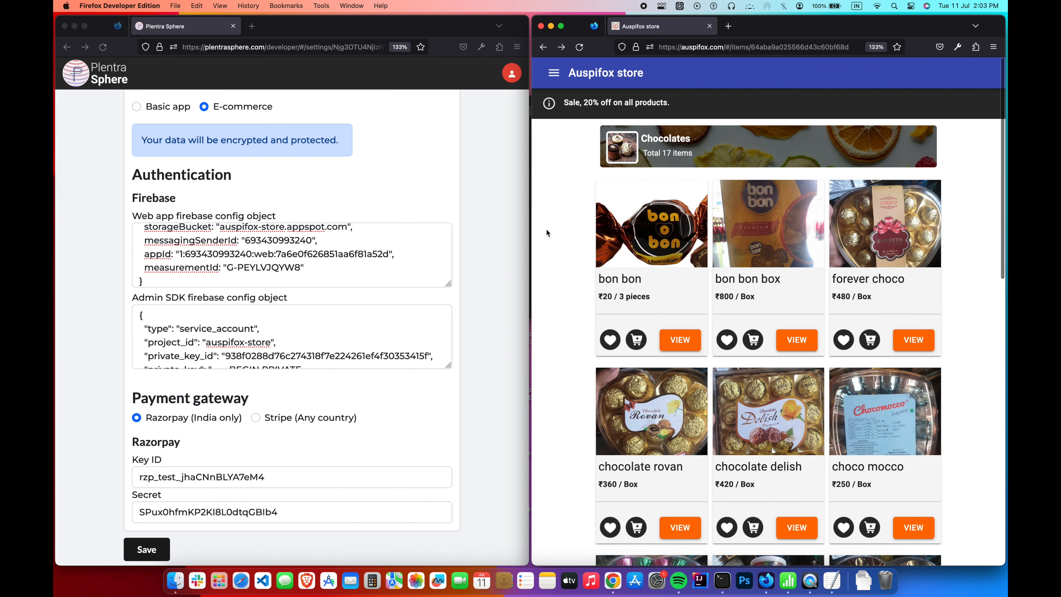
click(757, 340)
click(697, 159)
click(839, 191)
scroll(853, 285, down, 4)
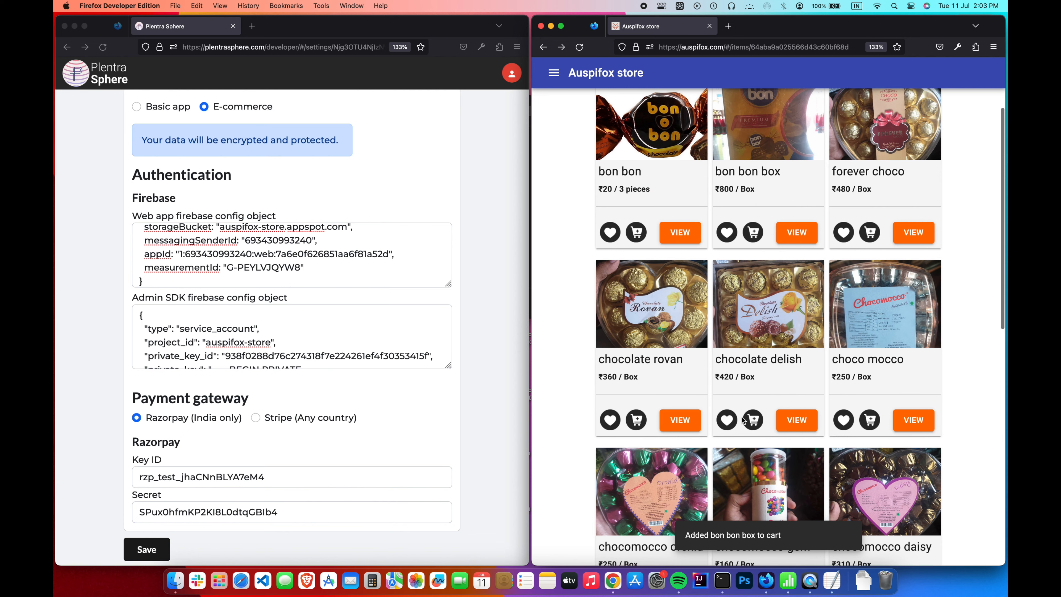
click(753, 420)
click(838, 193)
scroll(853, 244, down, 8)
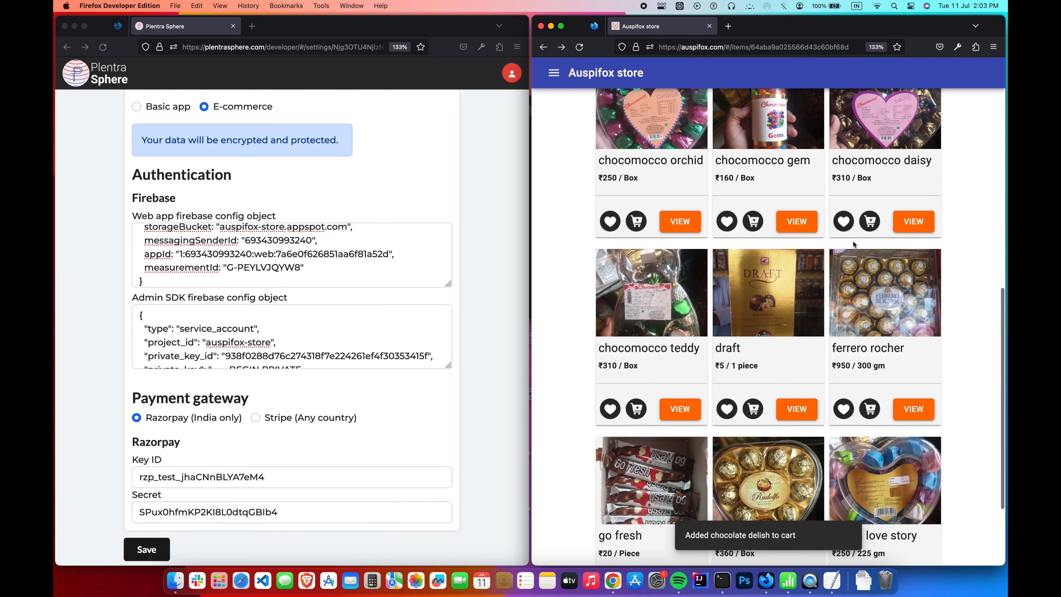
click(869, 409)
click(846, 192)
- Open My cart and proceed to place an order for the items in it
scroll(845, 251, up, 12)
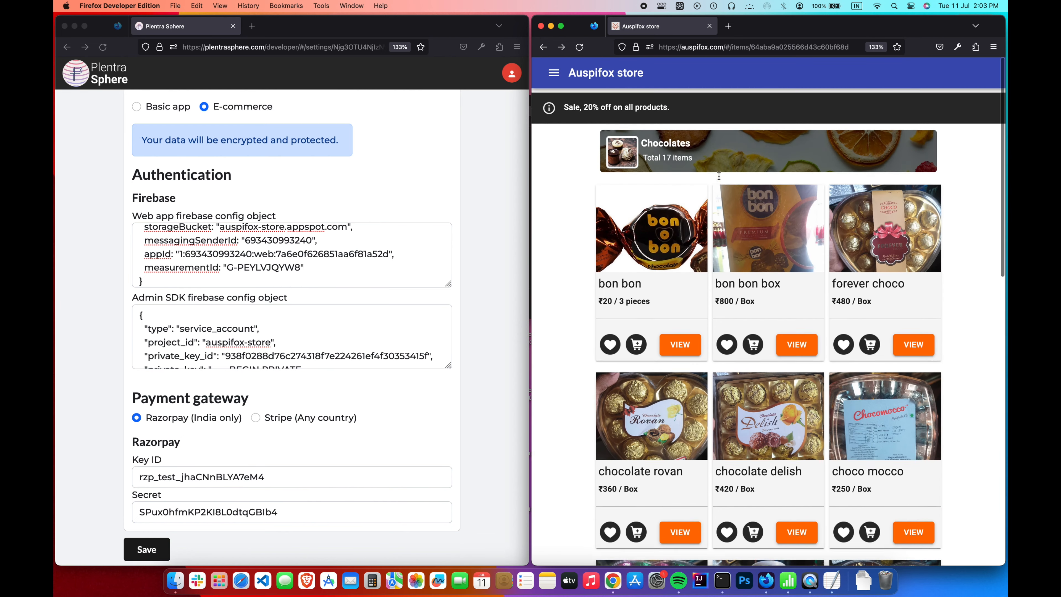
click(553, 73)
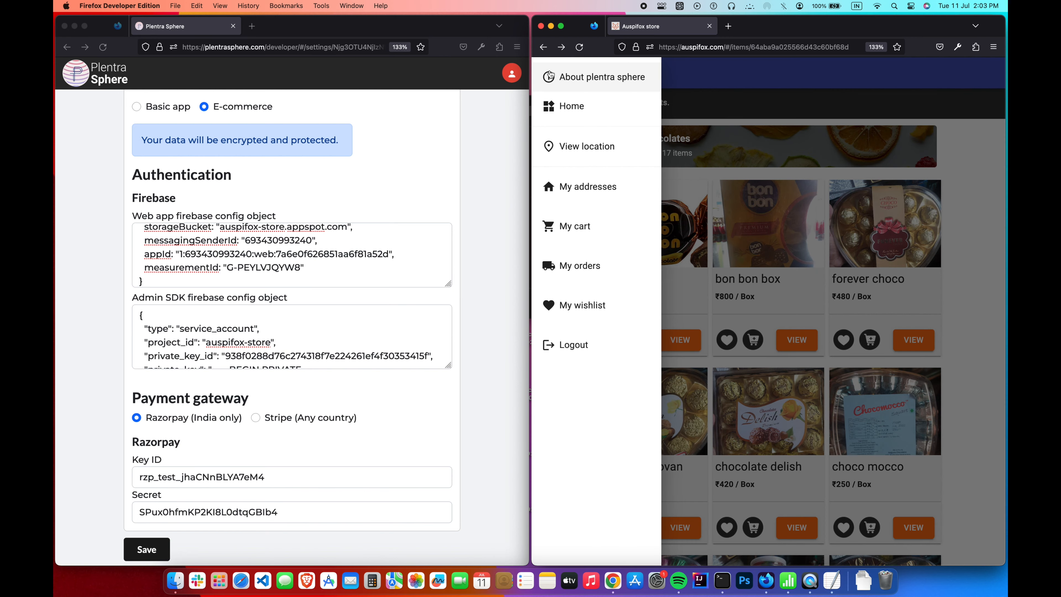
click(610, 217)
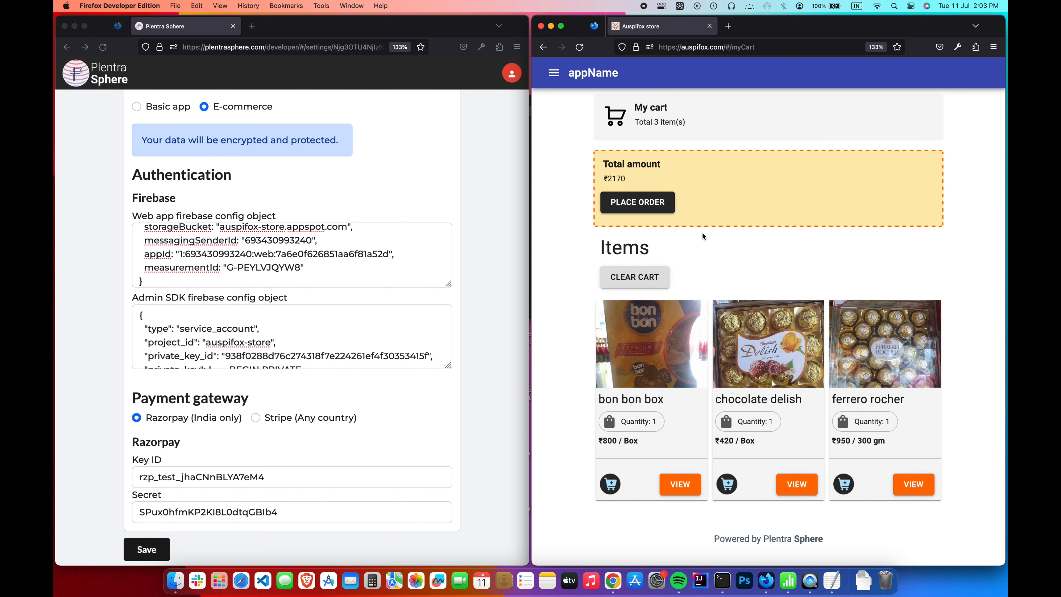
click(668, 205)
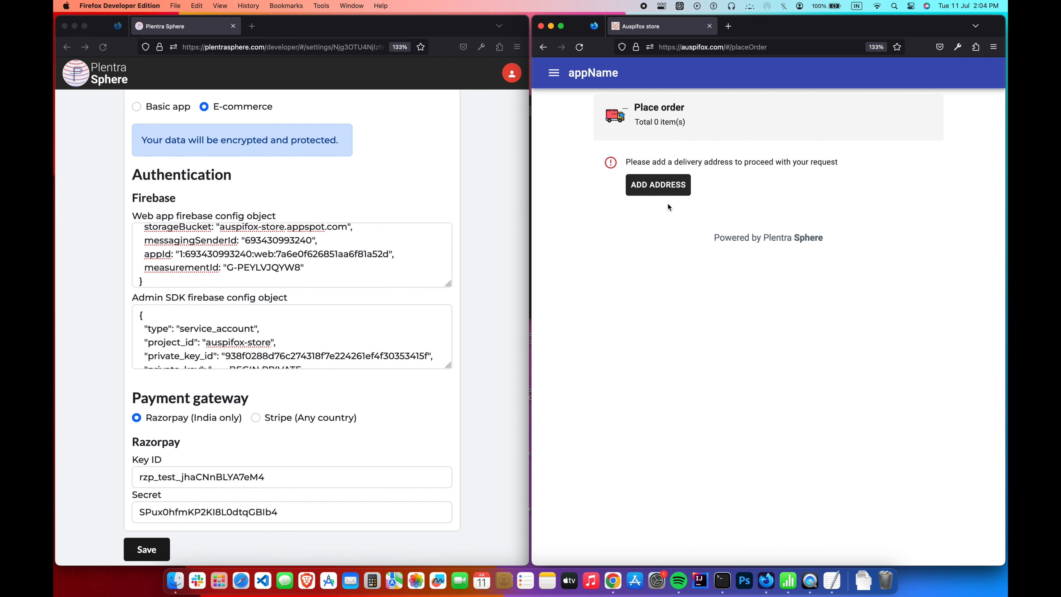
- Add a delivery address for the order with the customer's name, street address, city, state, postal code and phone number
click(554, 74)
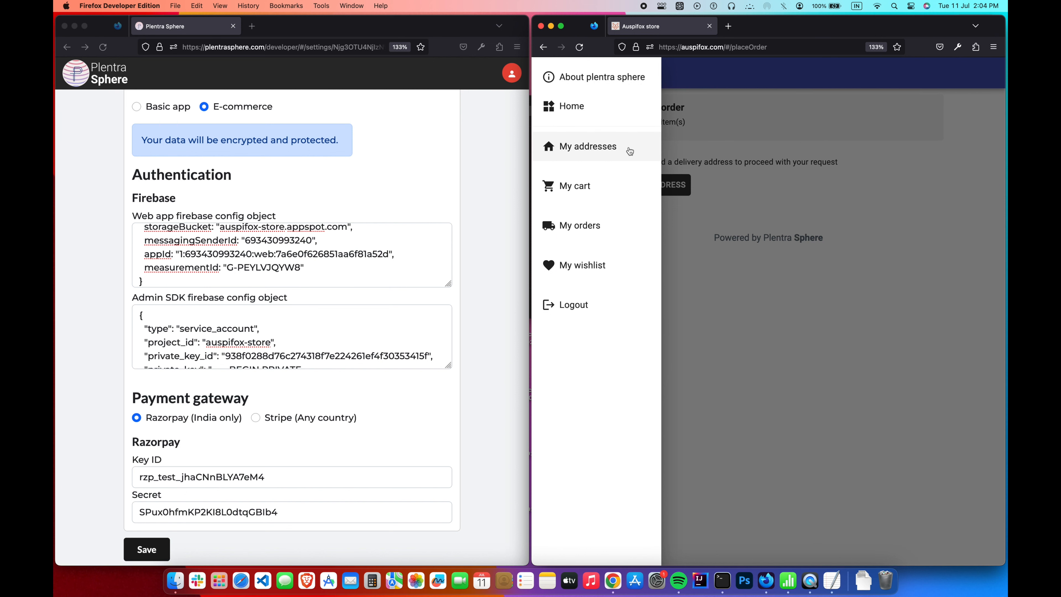
click(696, 146)
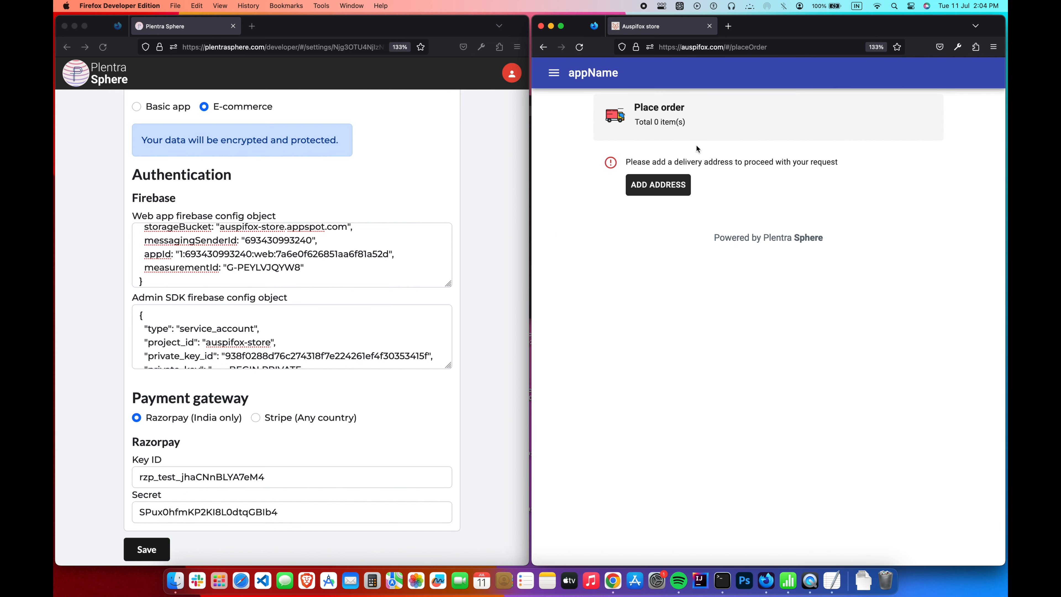
click(688, 189)
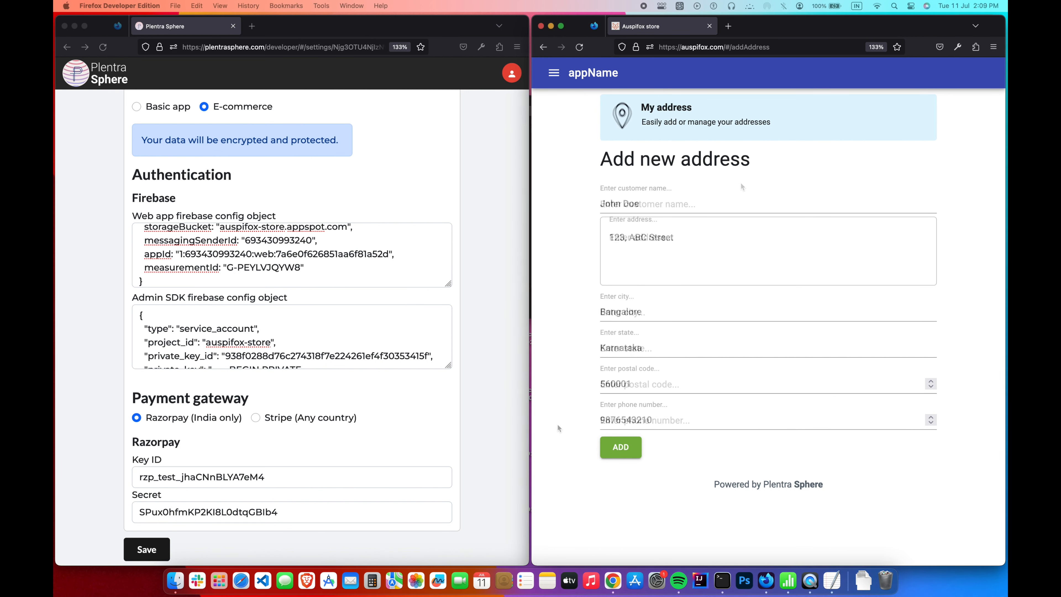
click(558, 424)
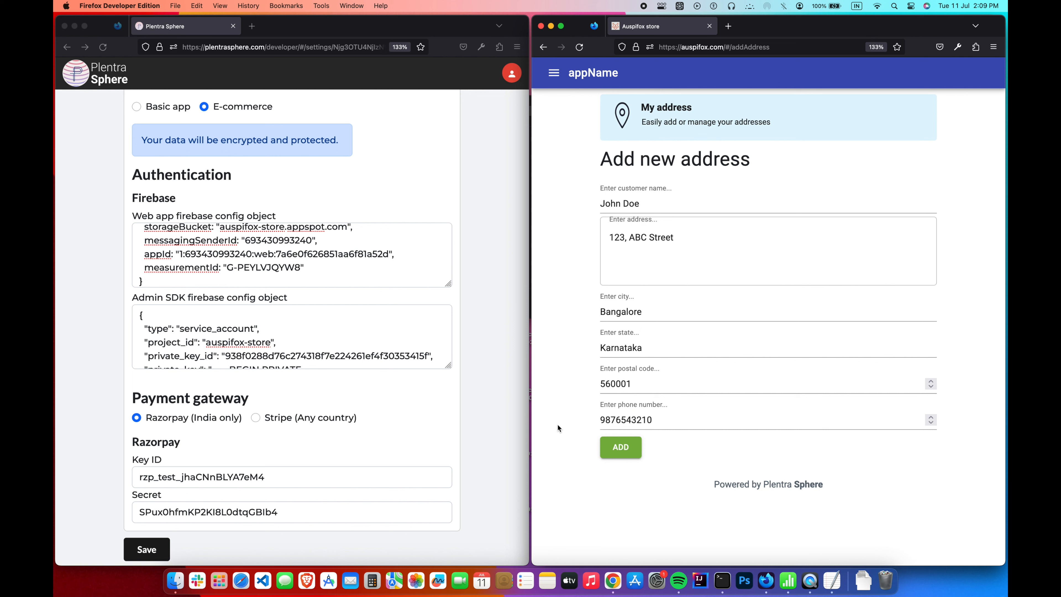
click(636, 450)
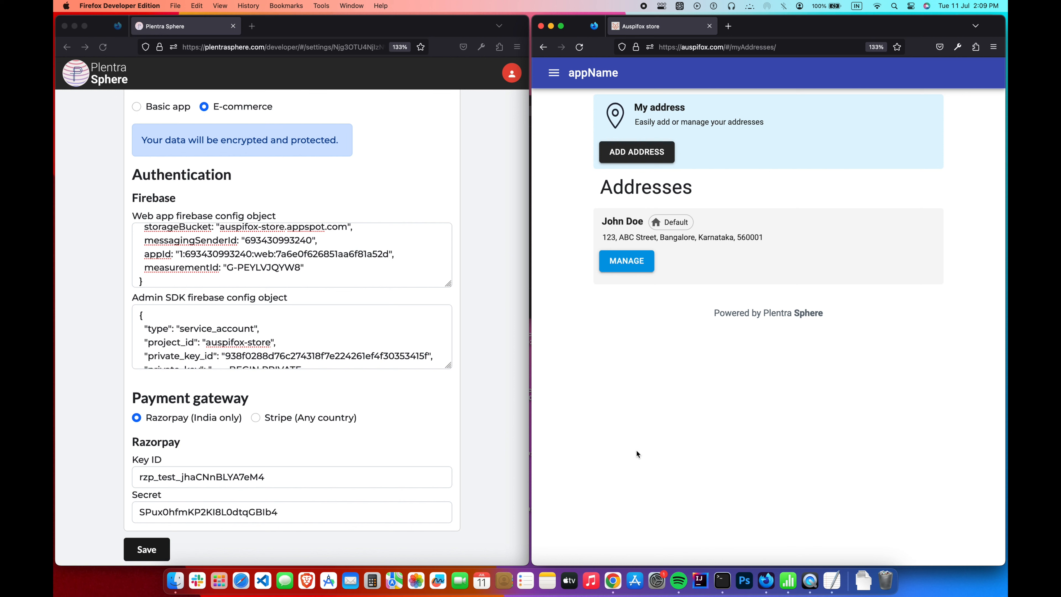
- Change the postal code of the saved default address and update the address
click(627, 266)
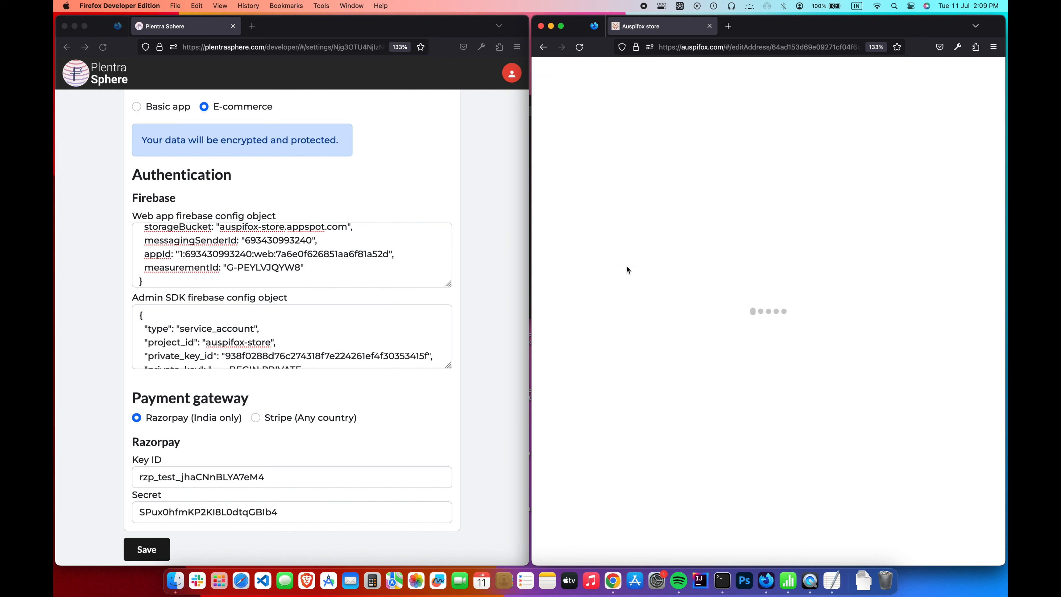
click(673, 378)
key(BackSpace)
text(2)
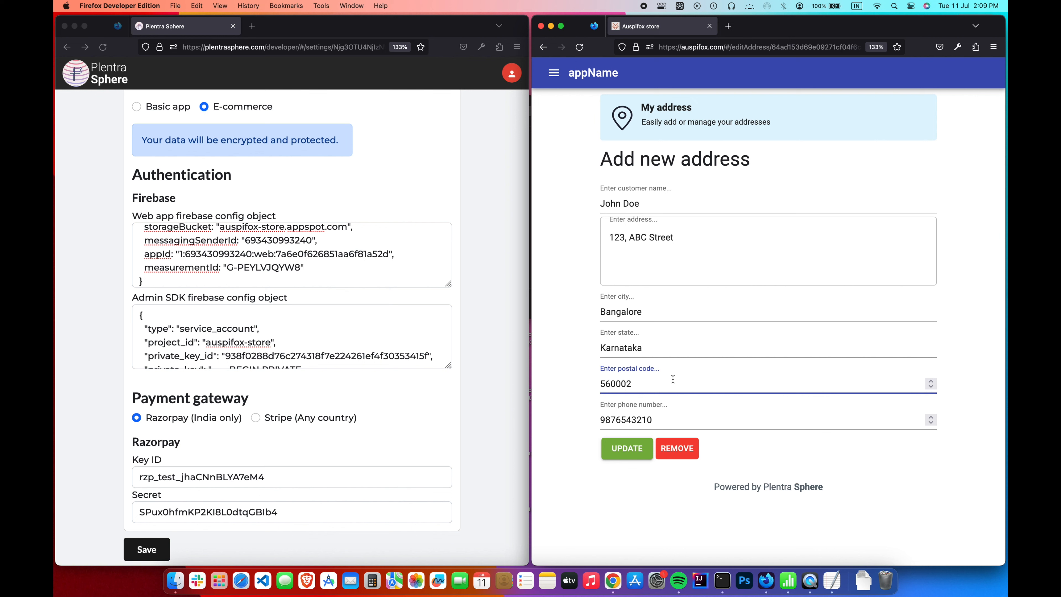
click(630, 456)
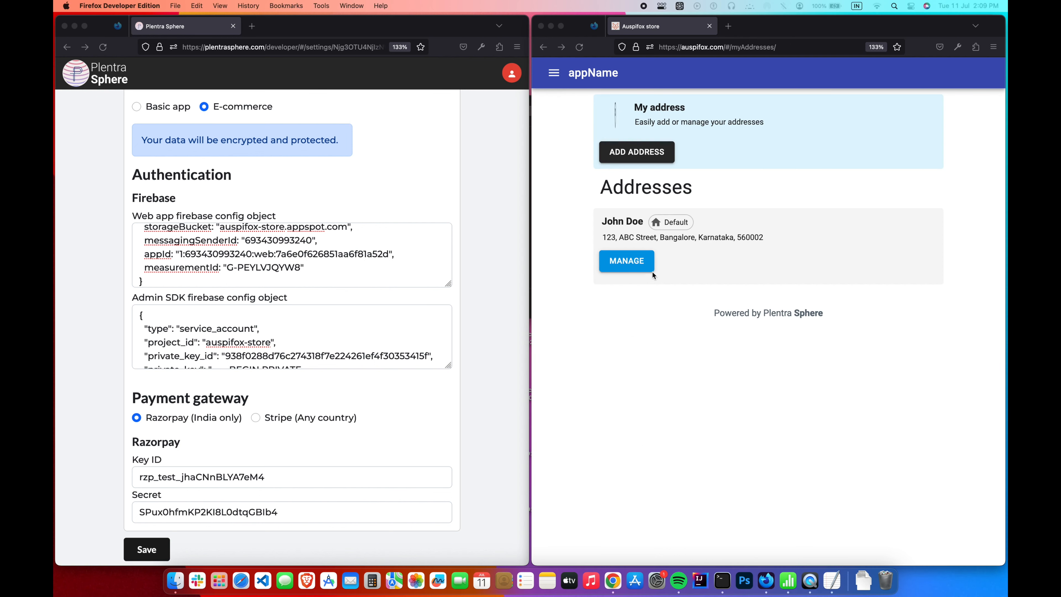
- Add a second customer's address with full contact details and make it the default address
click(655, 148)
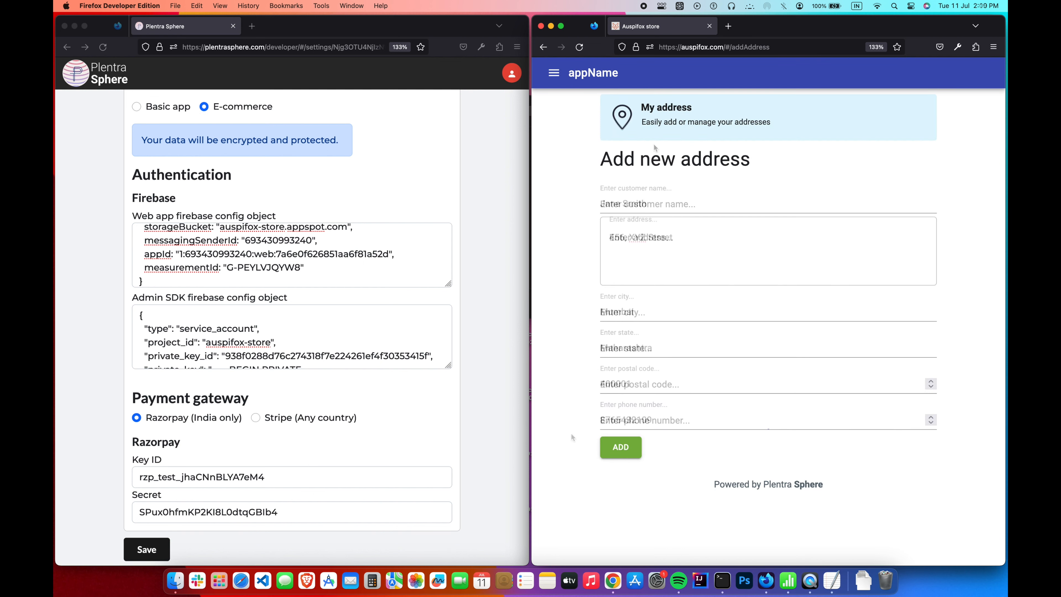
click(629, 452)
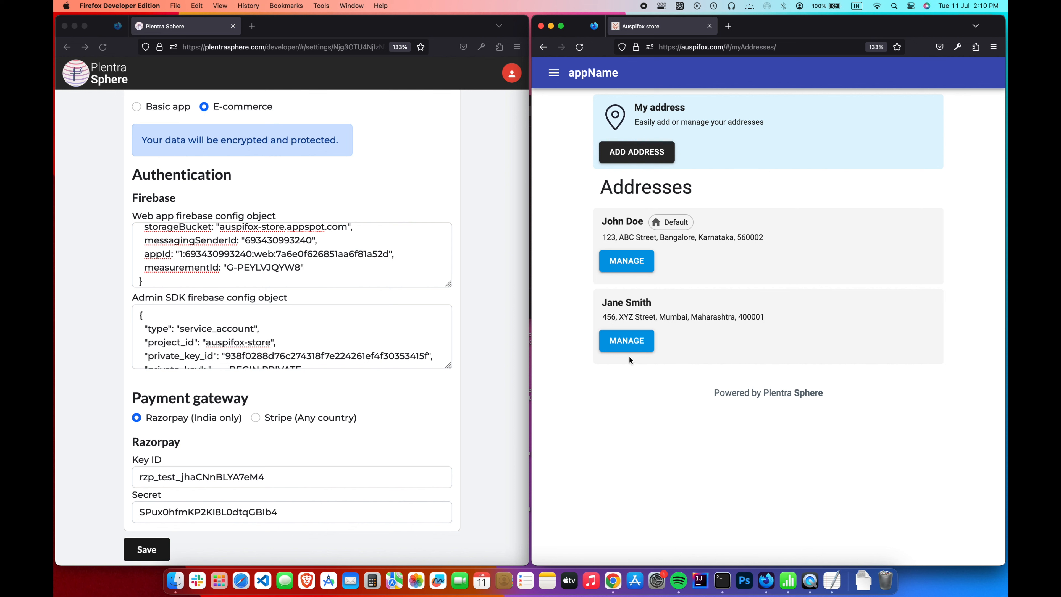
click(632, 344)
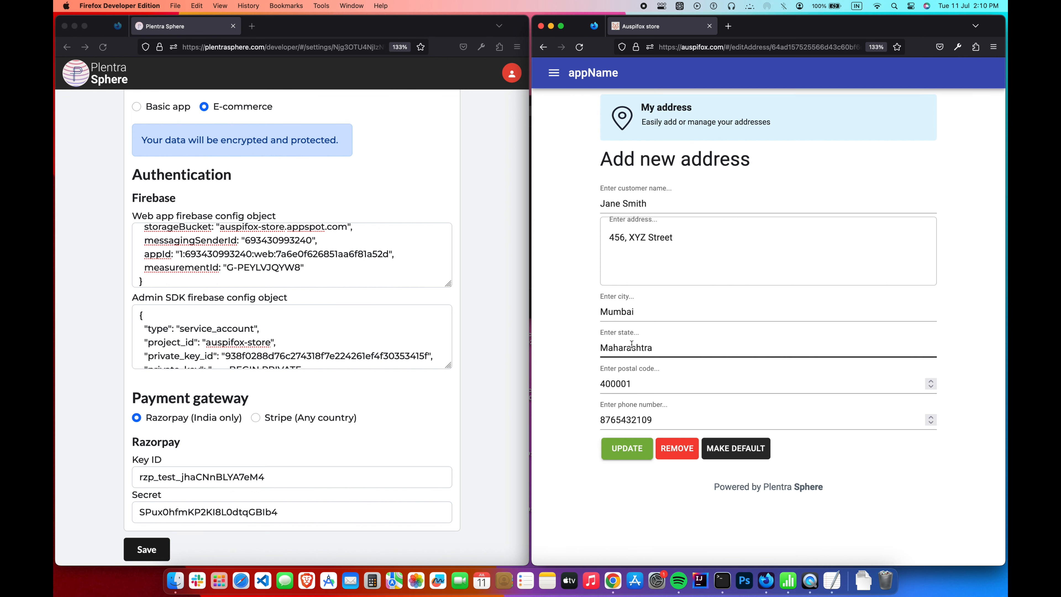
click(766, 454)
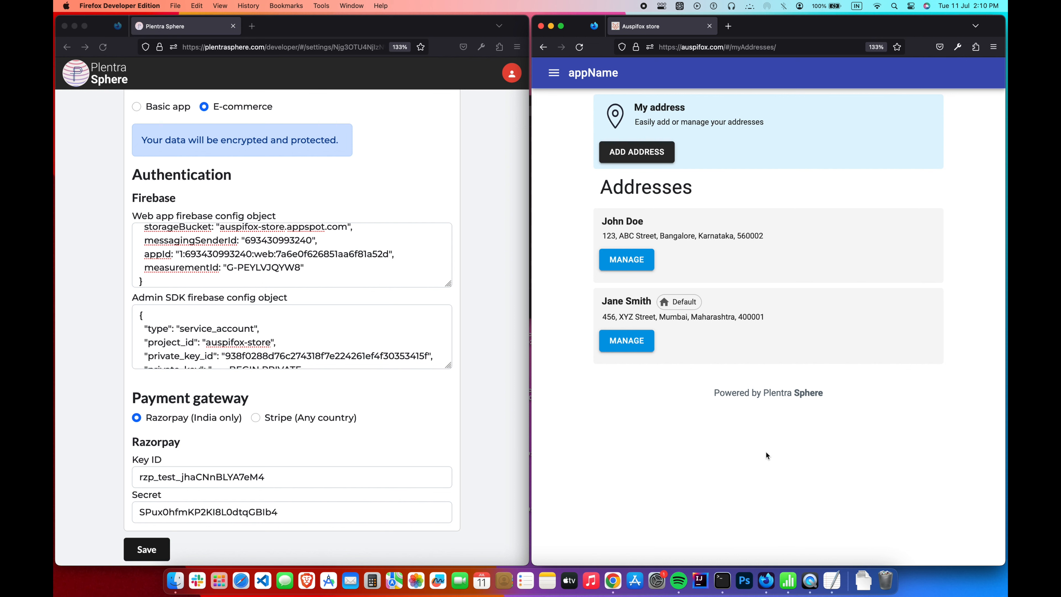
- Return to the Place order page, pay for the order through Razorpay with a contact phone number, and review the order details
click(543, 48)
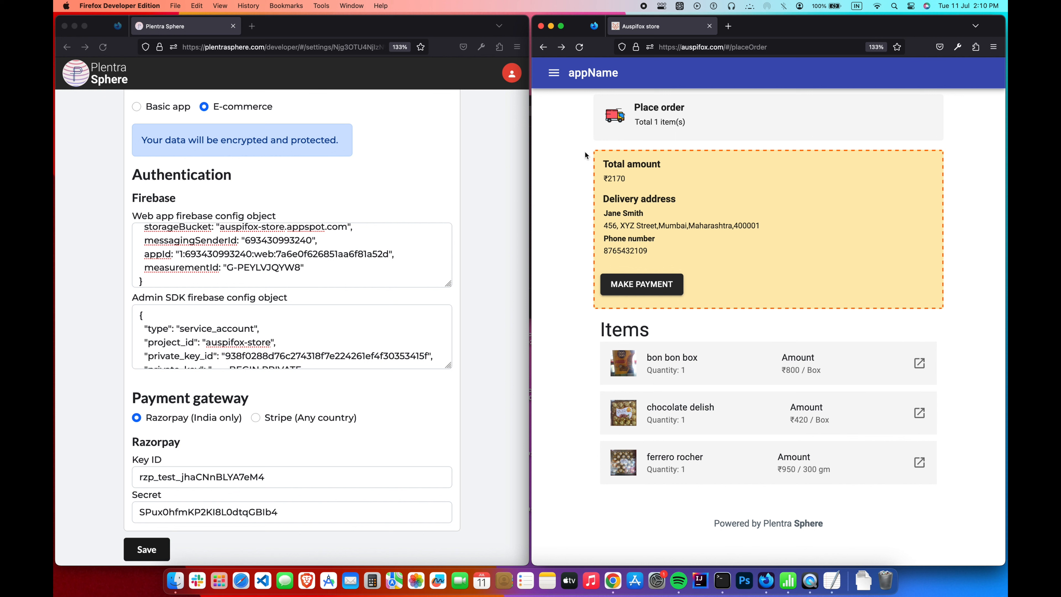
click(669, 288)
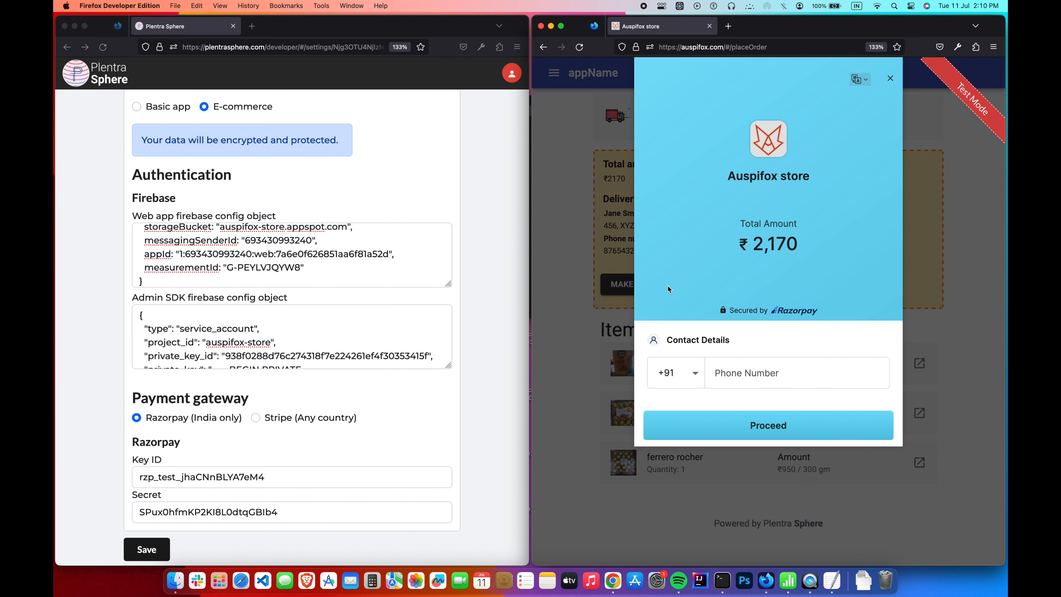
click(750, 367)
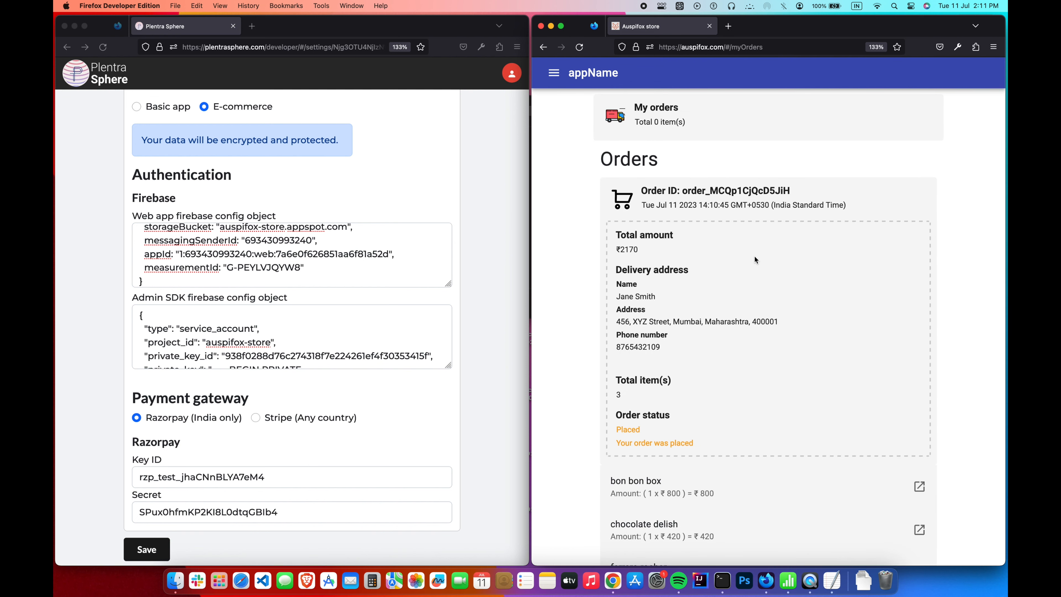
scroll(754, 257, down, 3)
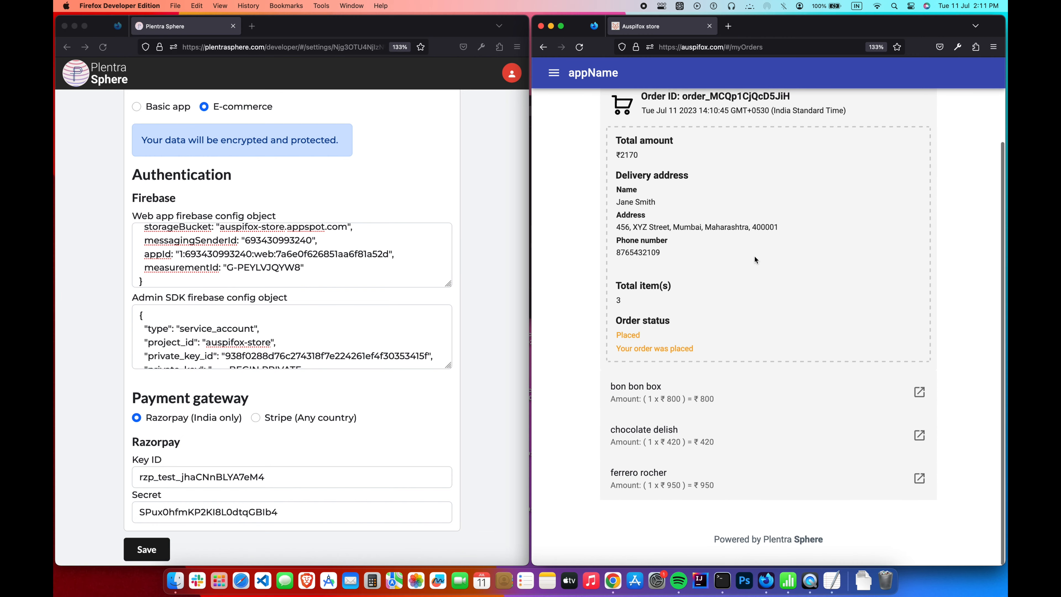
scroll(755, 256, up, 1)
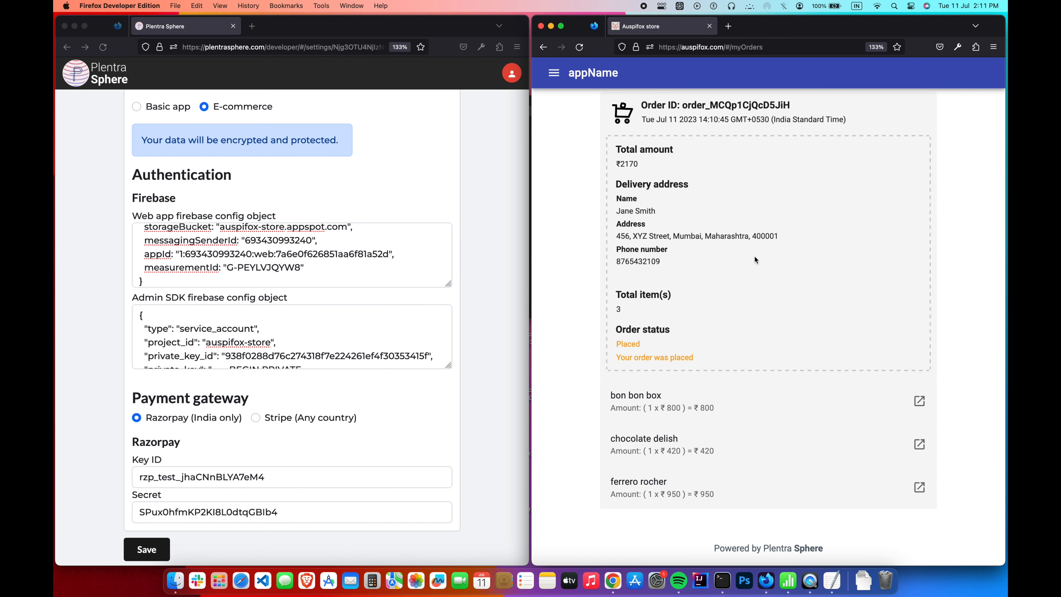
- Return to the store's home page in Plentra Sphere and open Order management to review the placed order
click(484, 221)
scroll(484, 221, up, 10)
click(66, 49)
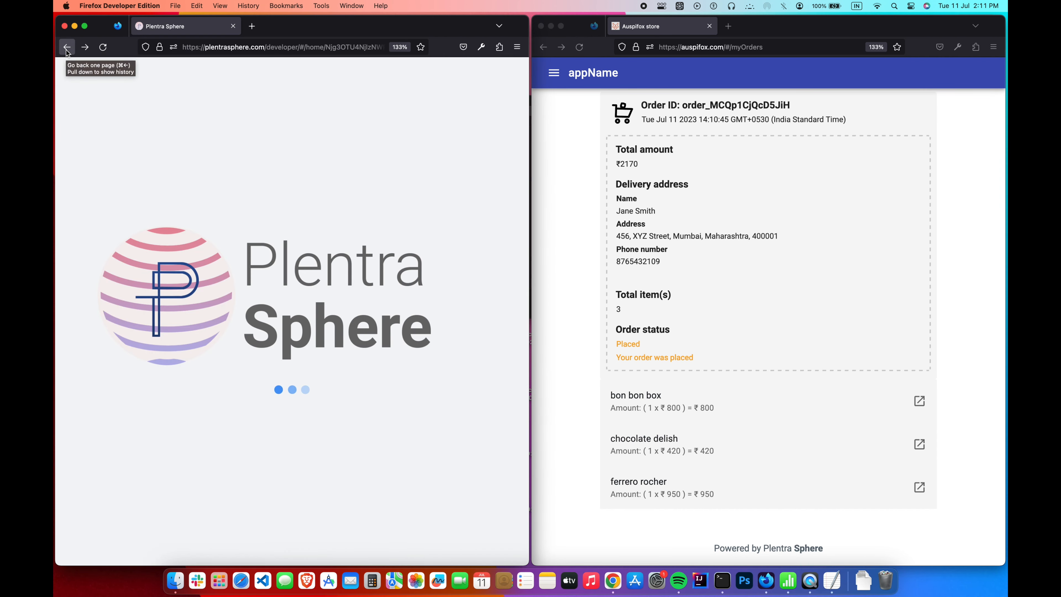
scroll(205, 237, down, 3)
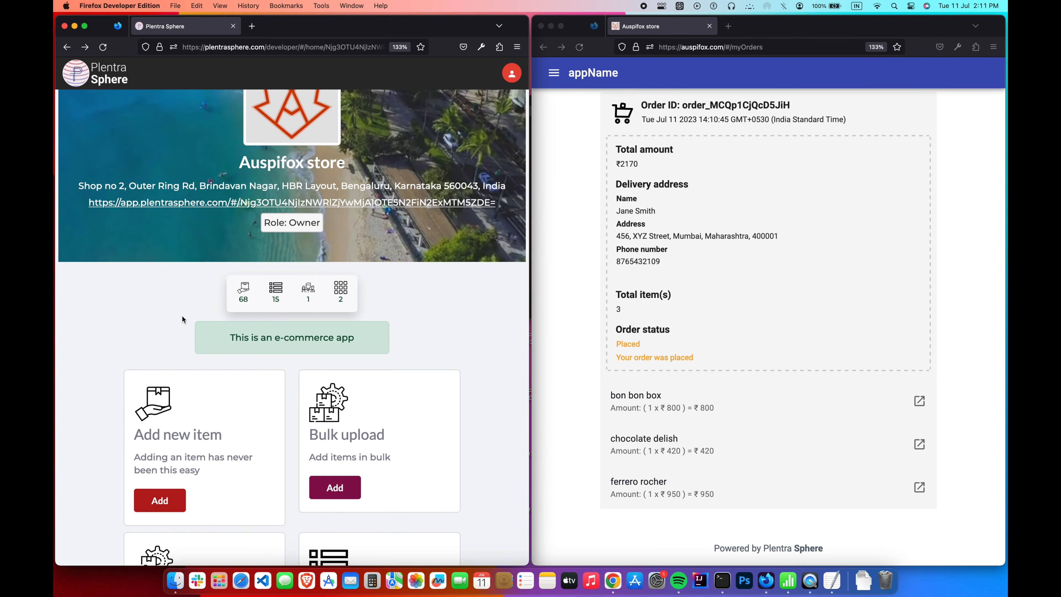
scroll(429, 337, down, 10)
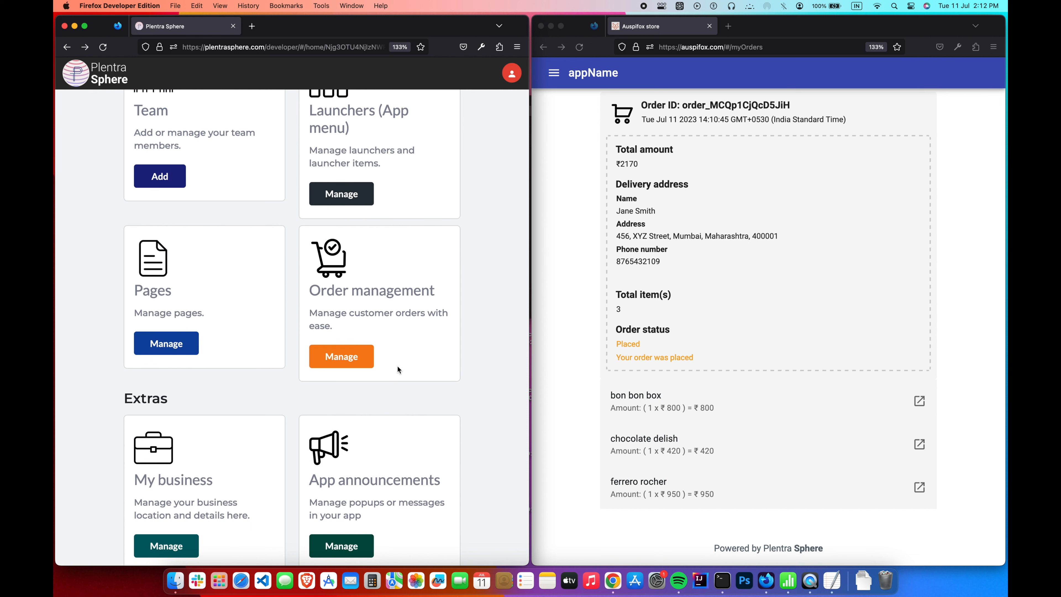
click(371, 362)
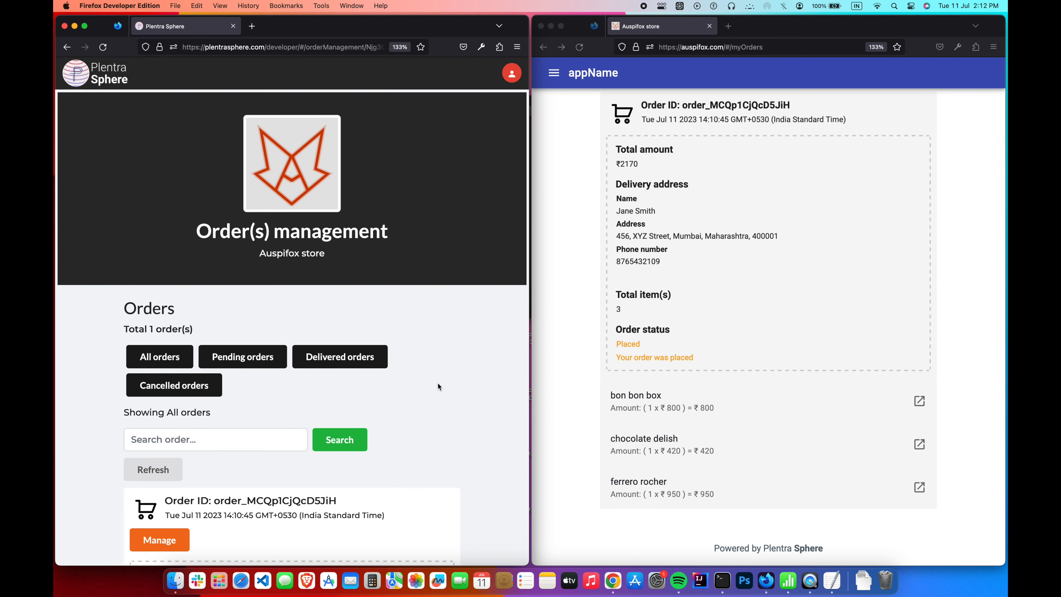
scroll(437, 384, down, 3)
scroll(438, 384, down, 5)
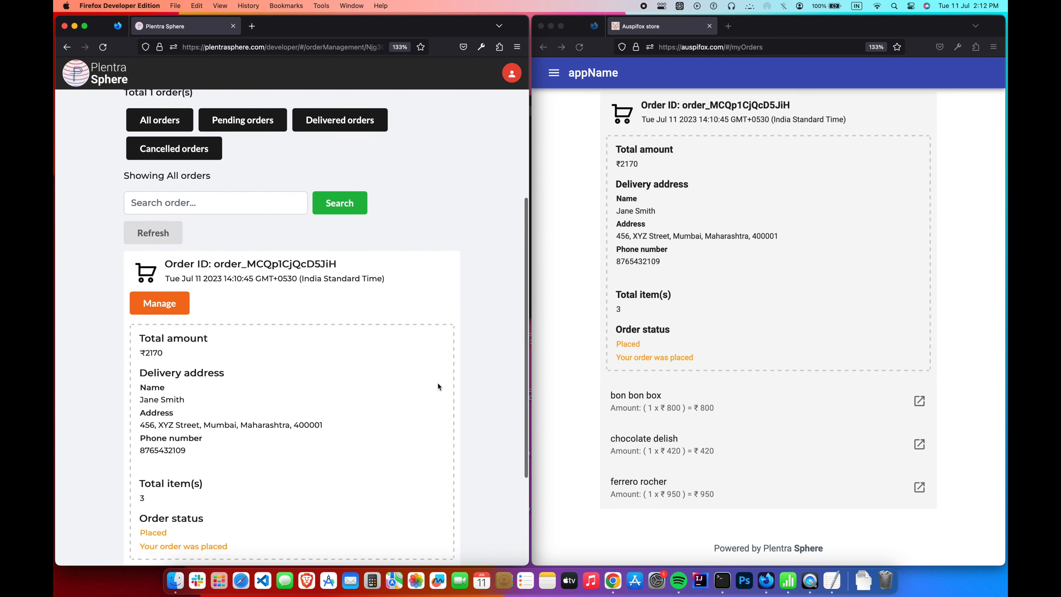
scroll(438, 383, down, 1)
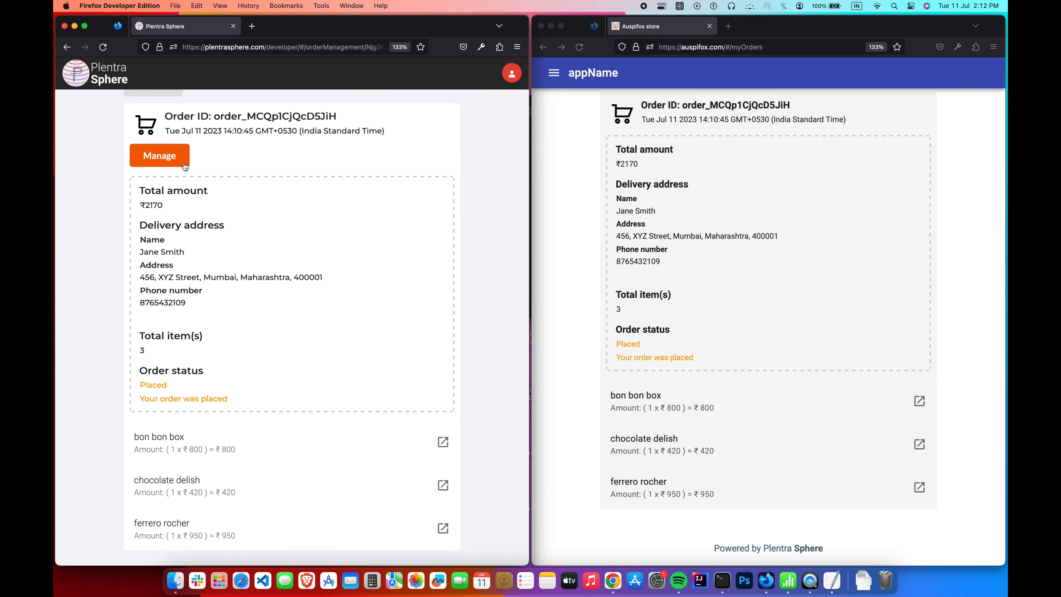
- Update the order's status to cancelled and reload the customer's My orders page to check it
click(161, 157)
drag(266, 160, 135, 161)
click(214, 203)
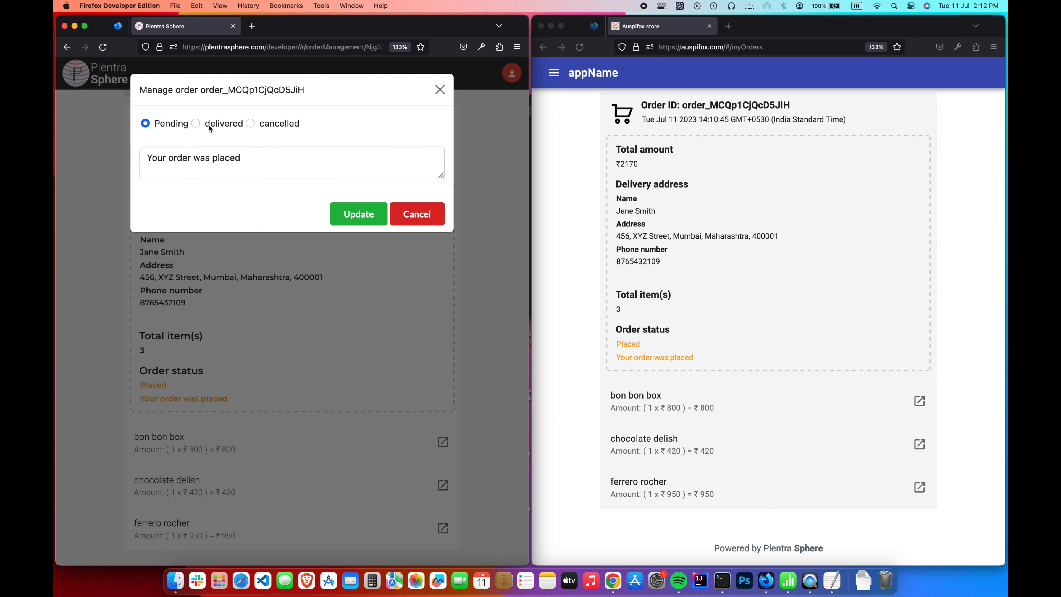
click(251, 124)
click(367, 221)
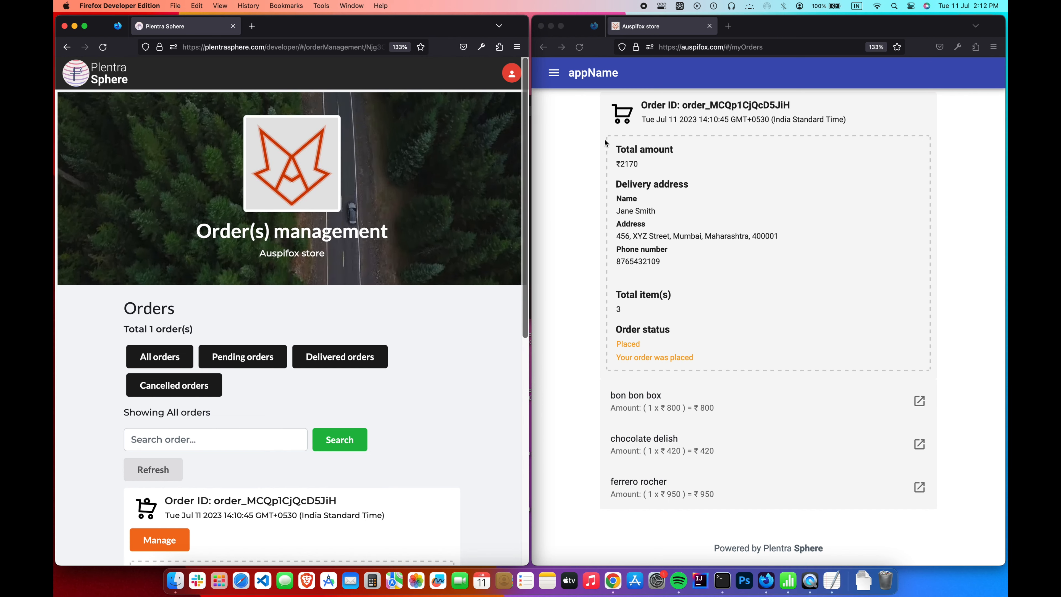
click(580, 52)
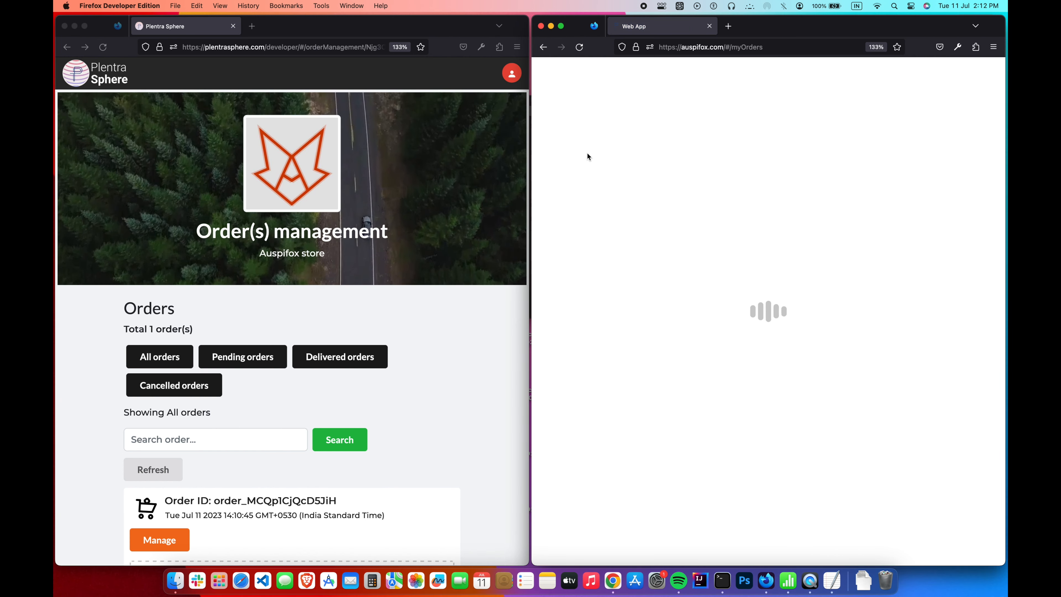
scroll(577, 262, down, 3)
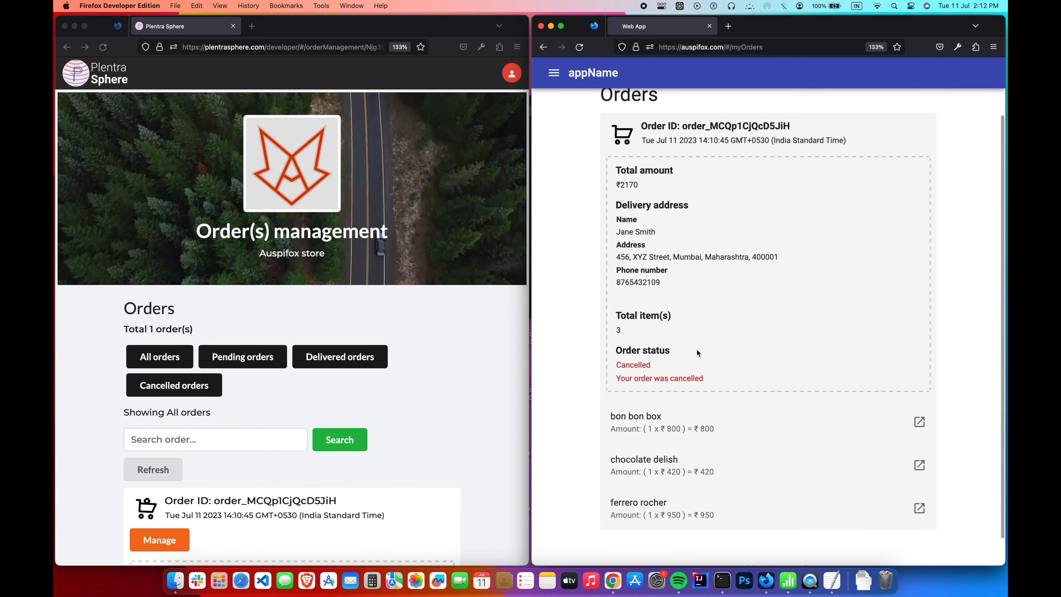
- Update the order's status to delivered and reload the customer's My orders page to check the status
click(422, 453)
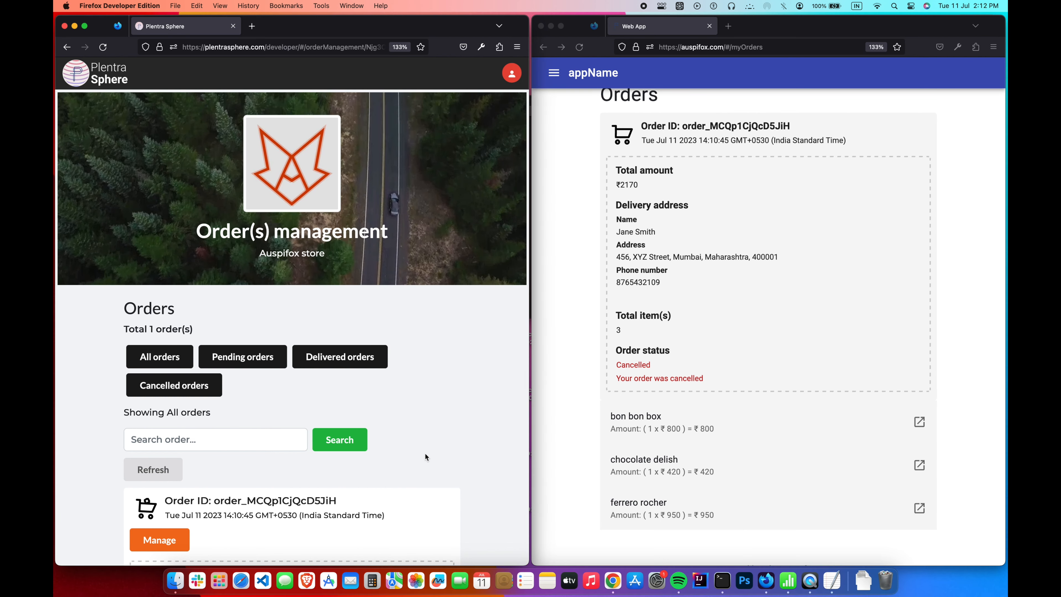
scroll(299, 474, down, 5)
scroll(299, 476, down, 2)
click(161, 280)
click(211, 123)
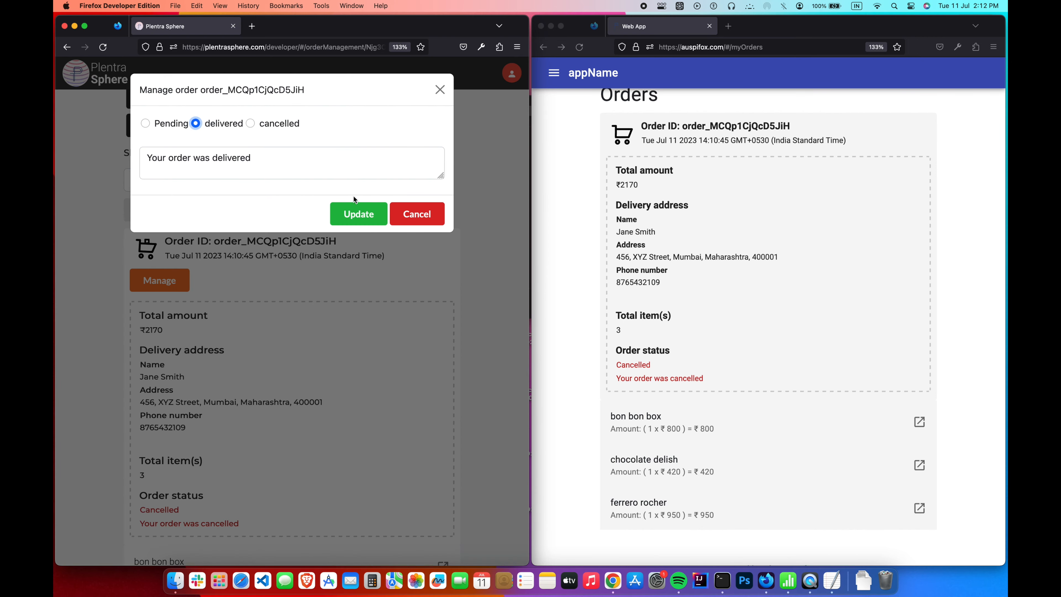
click(372, 213)
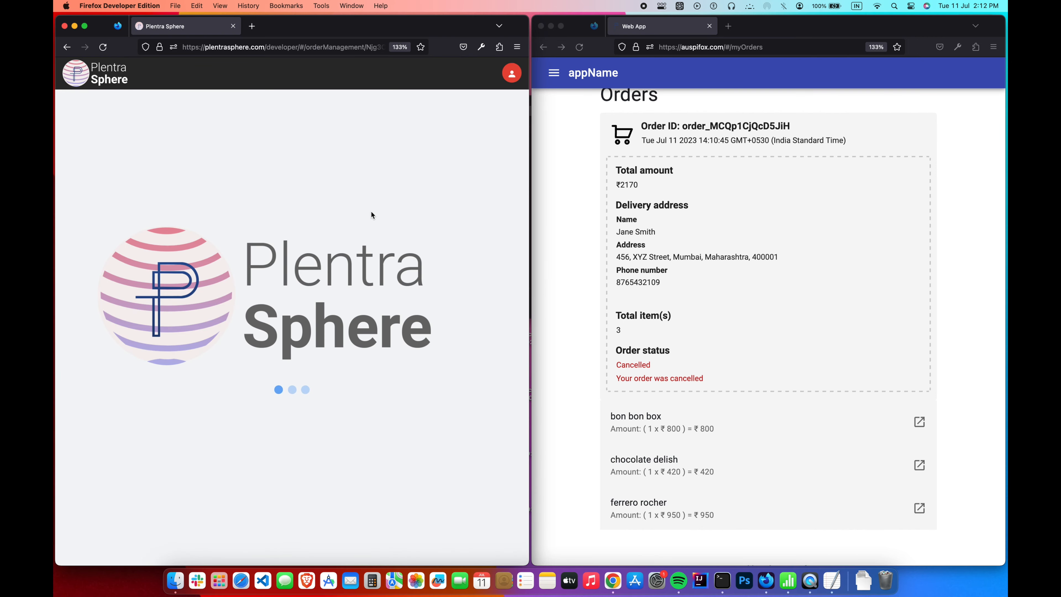
click(580, 48)
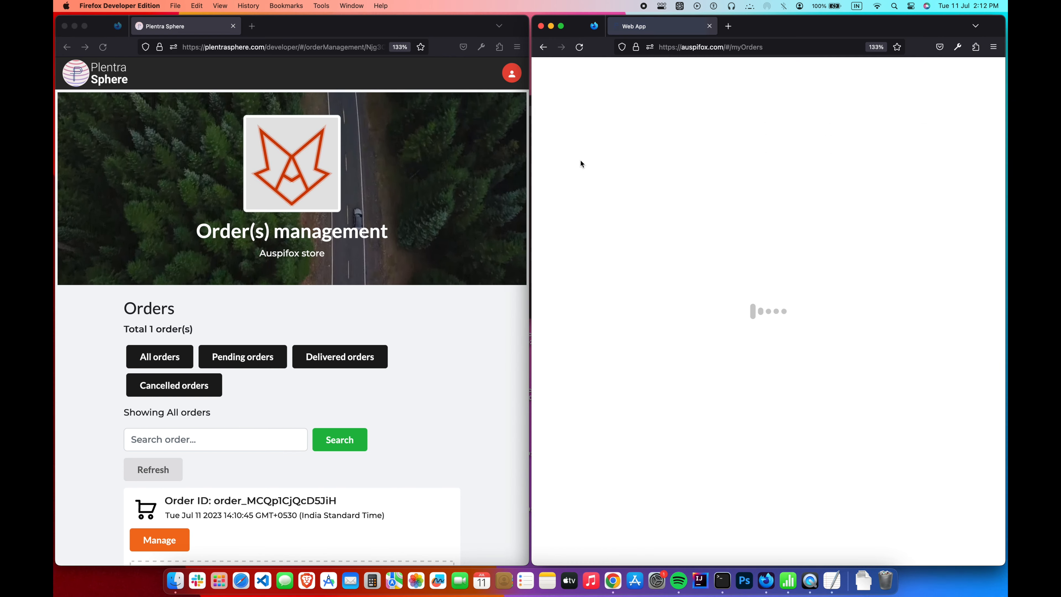
scroll(581, 160, down, 3)
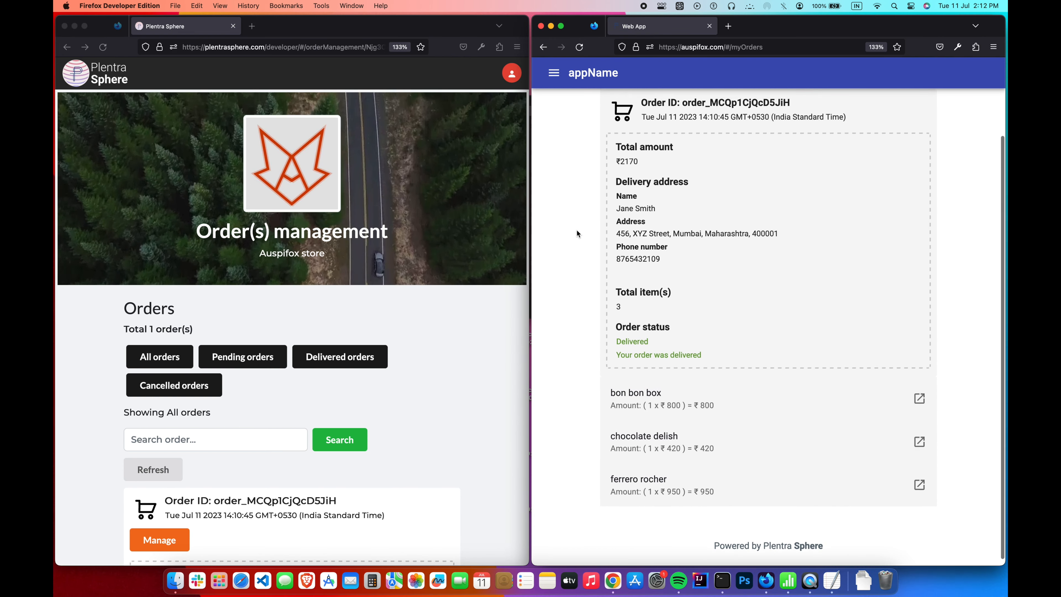
scroll(578, 232, up, 1)
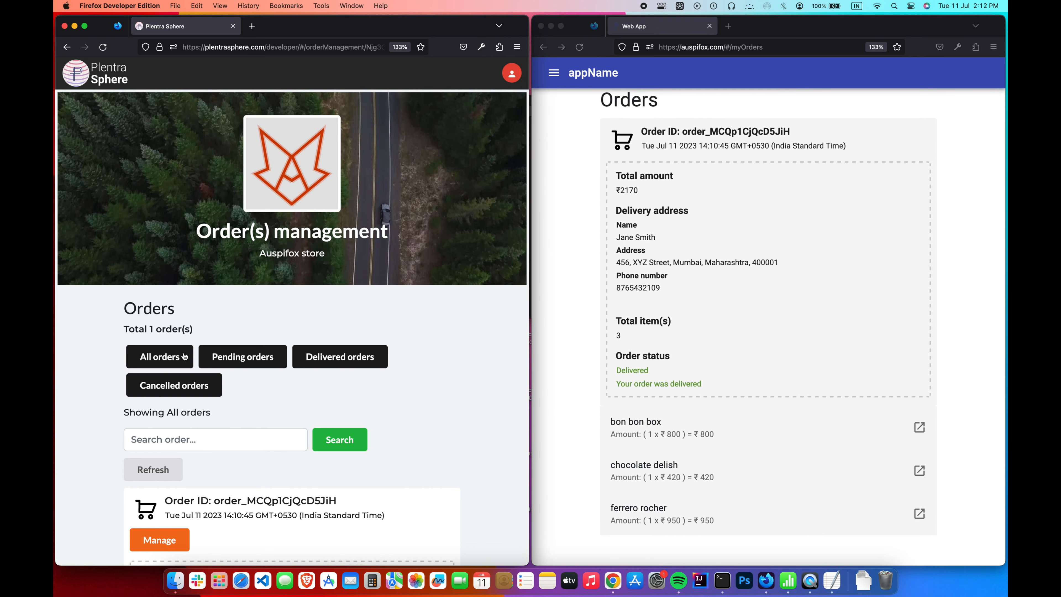
- Filter the orders in Order management by pending and by delivered, and examine each list
click(234, 357)
scroll(233, 356, down, 3)
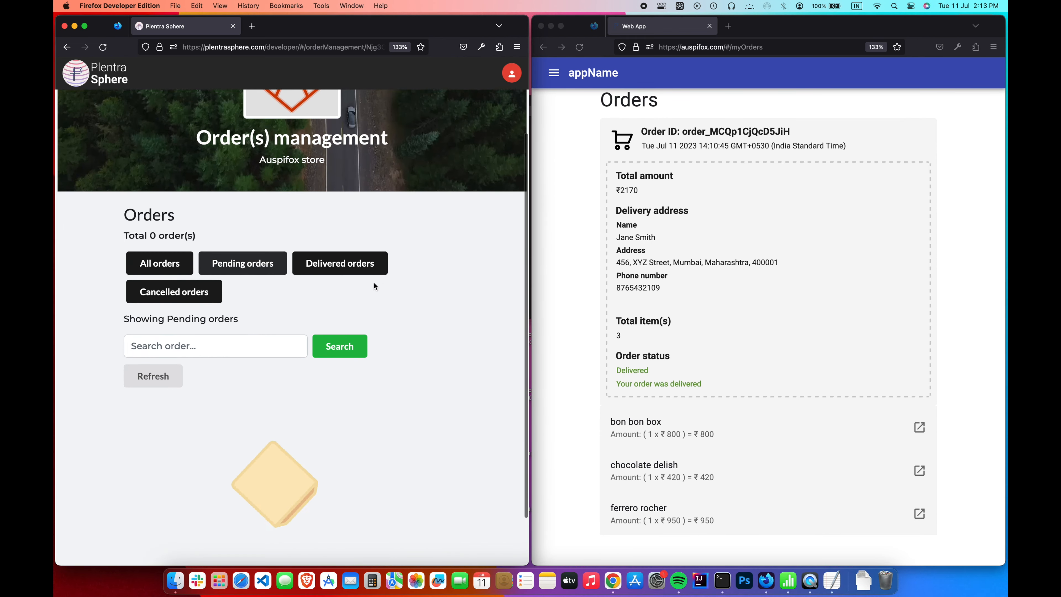
click(363, 271)
scroll(362, 270, down, 8)
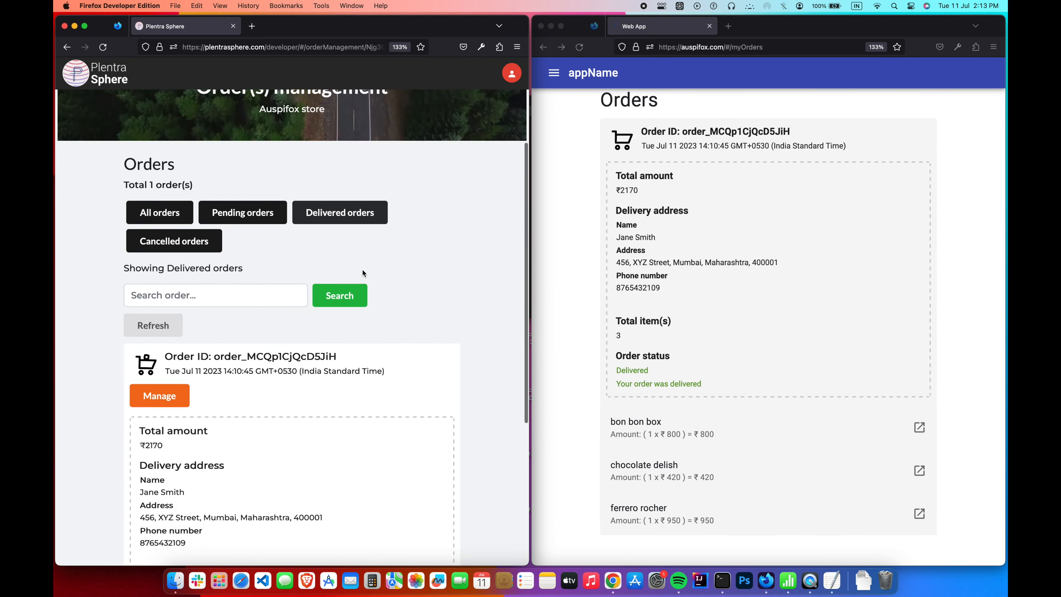
- Filter the orders in Order management by cancelled
scroll(363, 270, up, 10)
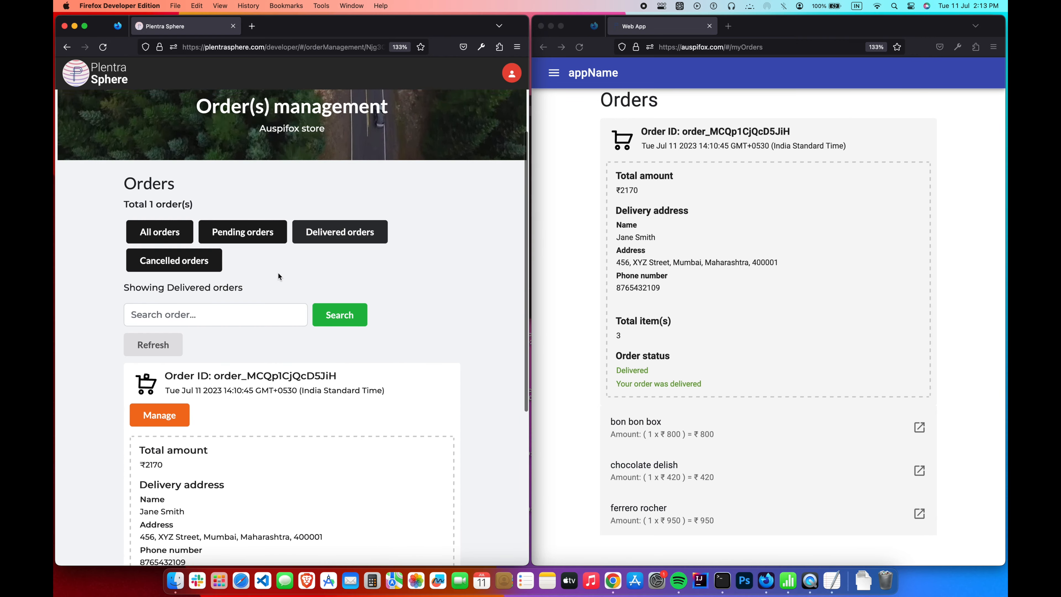
click(211, 258)
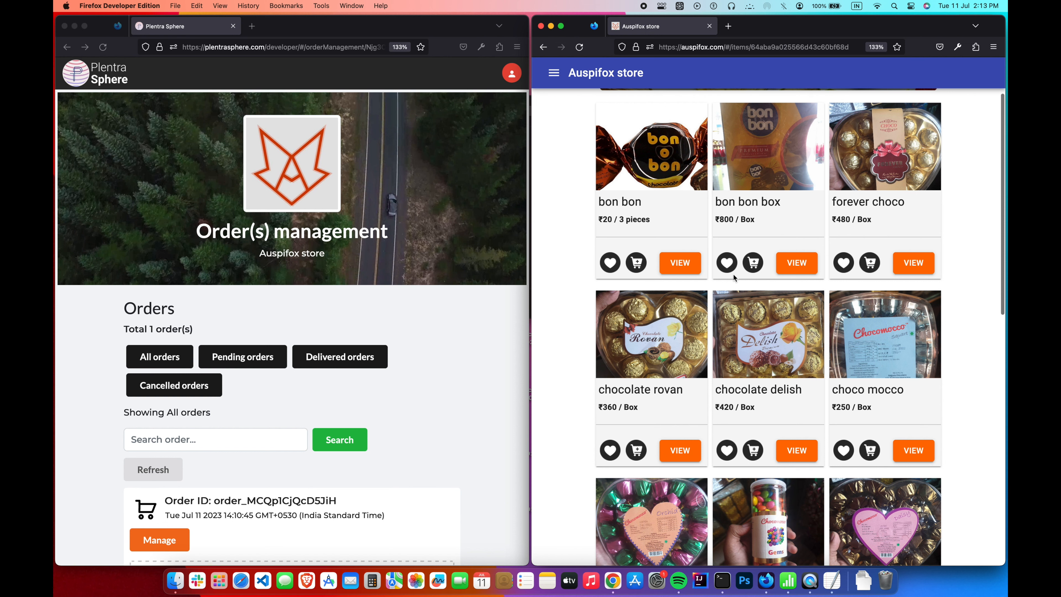
- Open the choco mocco product in the customer store and start a Buy now order with quantity 1
scroll(734, 277, down, 3)
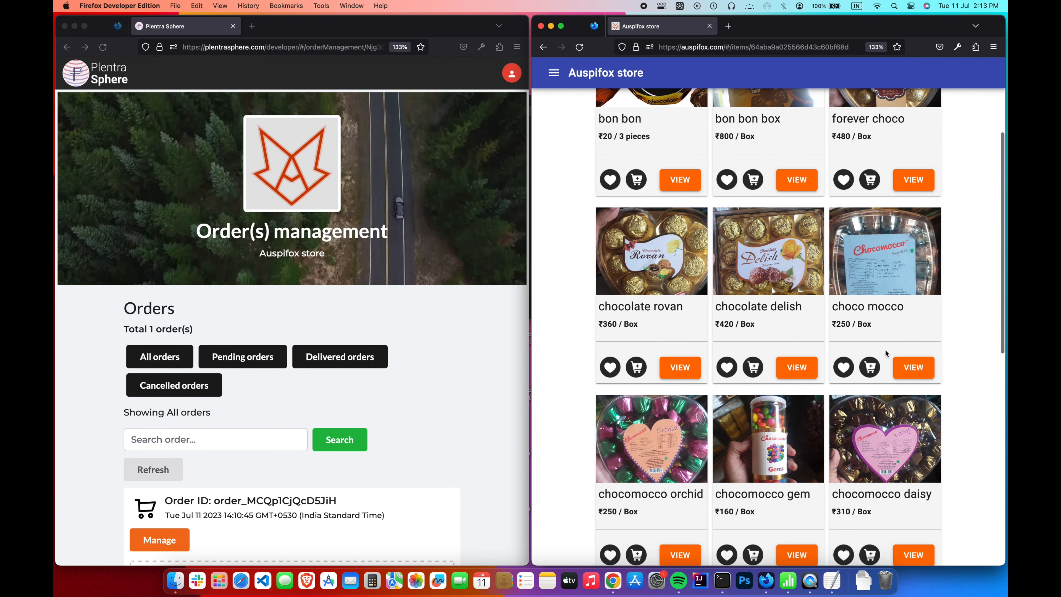
click(923, 377)
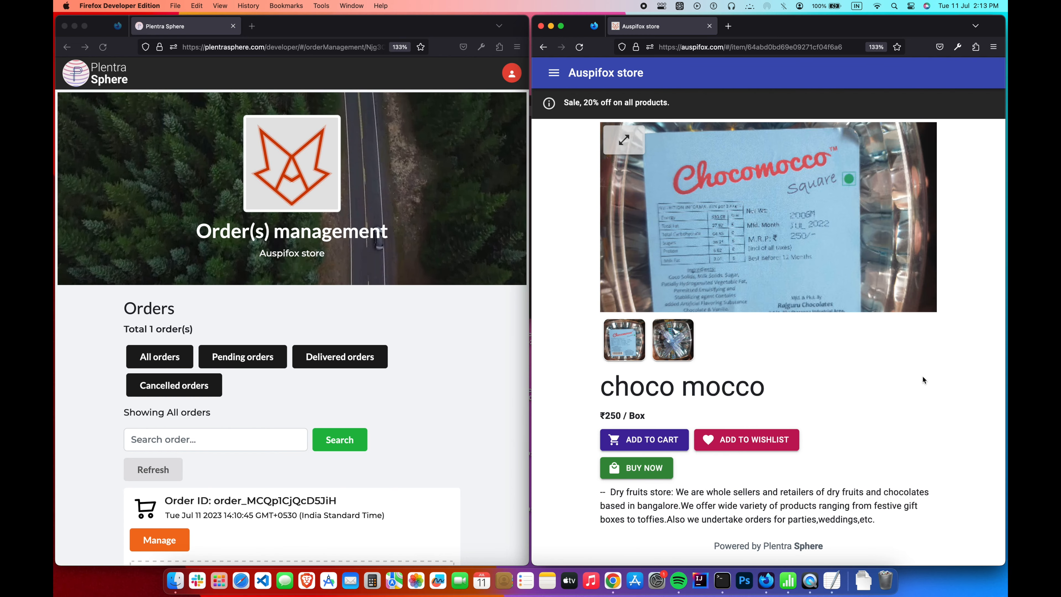
scroll(921, 378, down, 3)
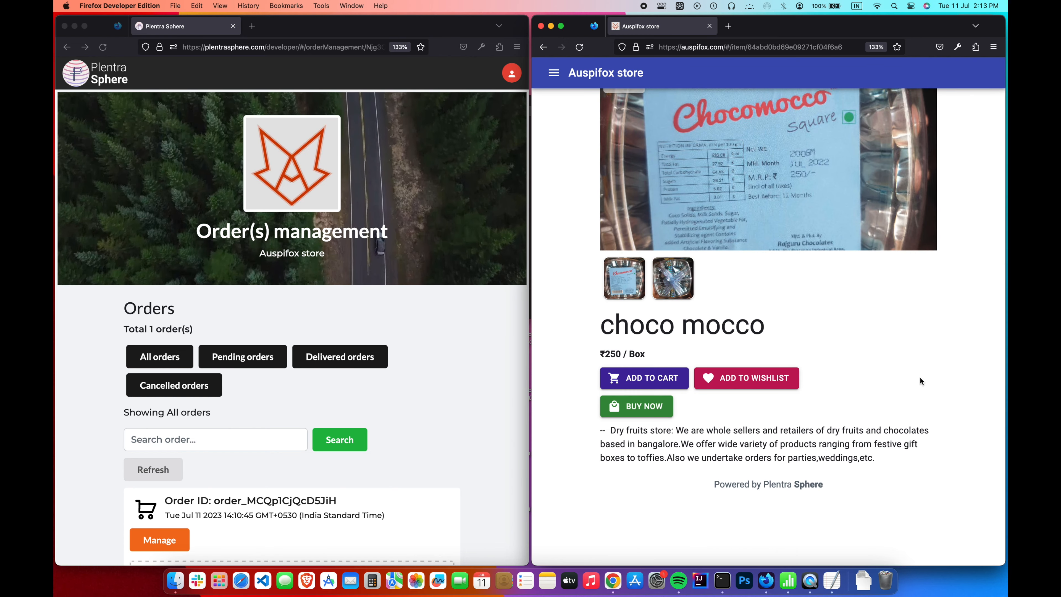
click(664, 416)
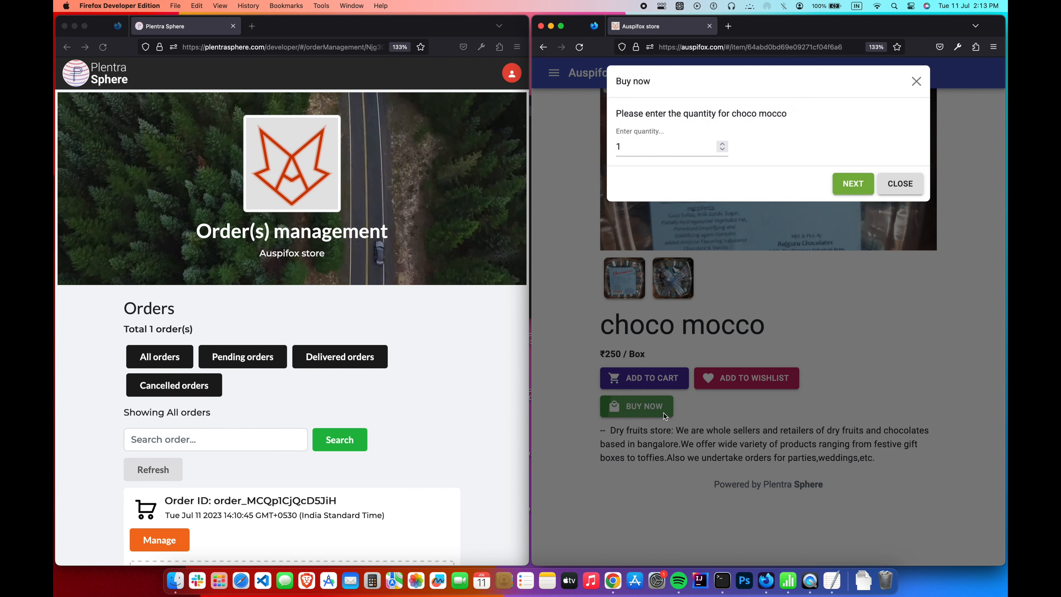
click(868, 194)
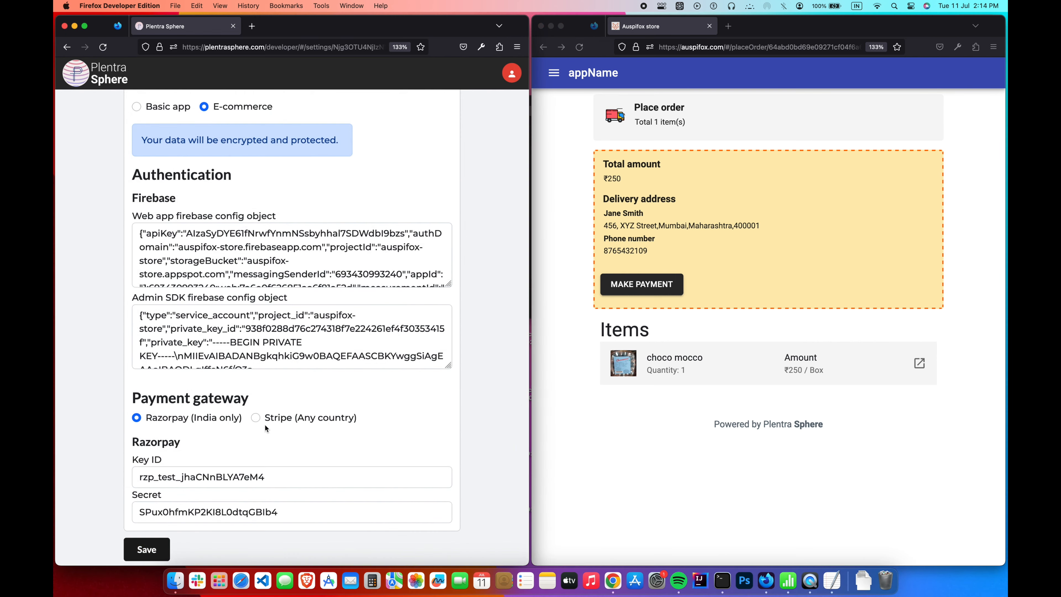
- Select Stripe (Any country) as the payment gateway and paste the publishable key from the Stripe dashboard as the Key ID
click(294, 420)
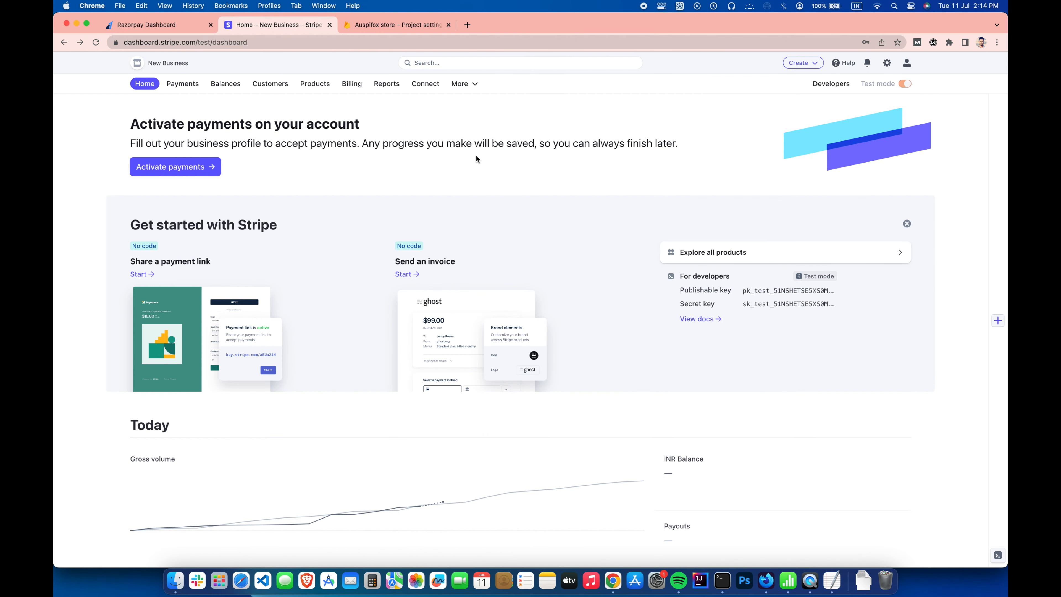
click(789, 291)
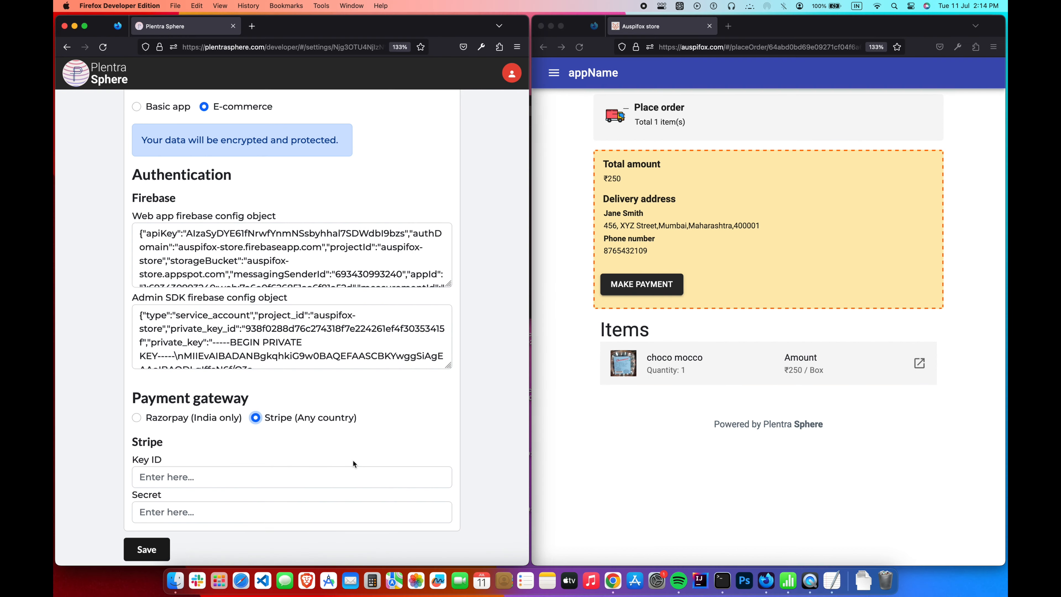
click(308, 473)
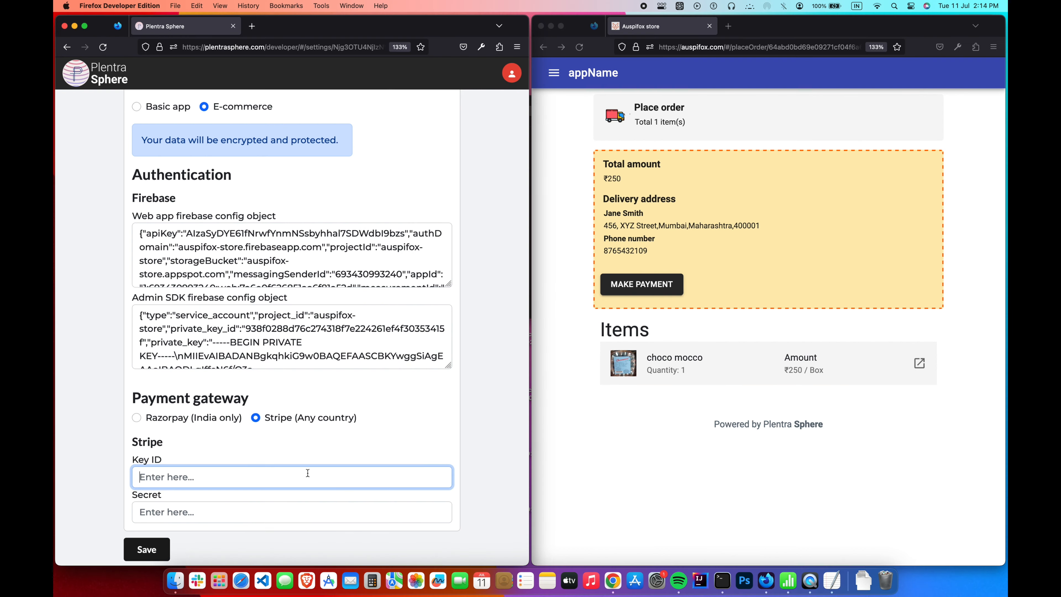
key(super+v)
- Copy the secret key from the Stripe dashboard into the gateway's Secret field and save the app settings
key(ctrl+Left)
click(790, 304)
key(ctrl+Right)
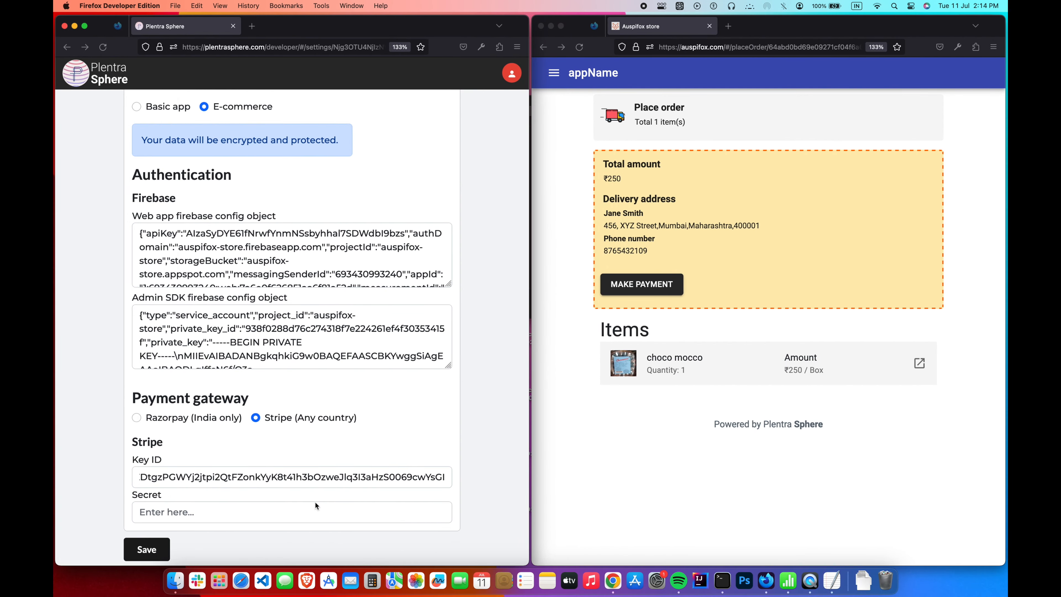
click(222, 512)
key(super+v)
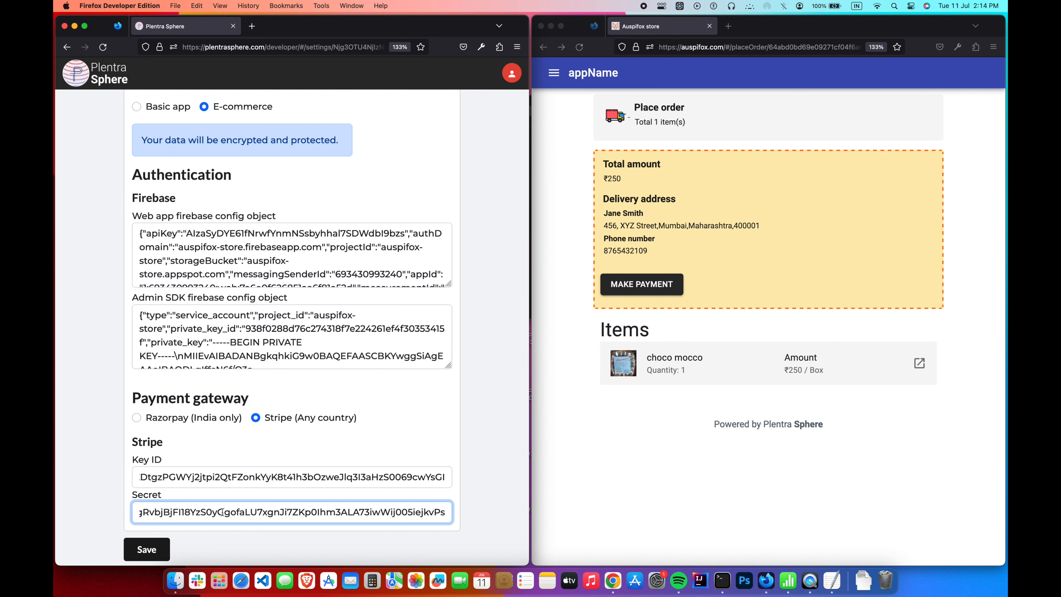
click(162, 554)
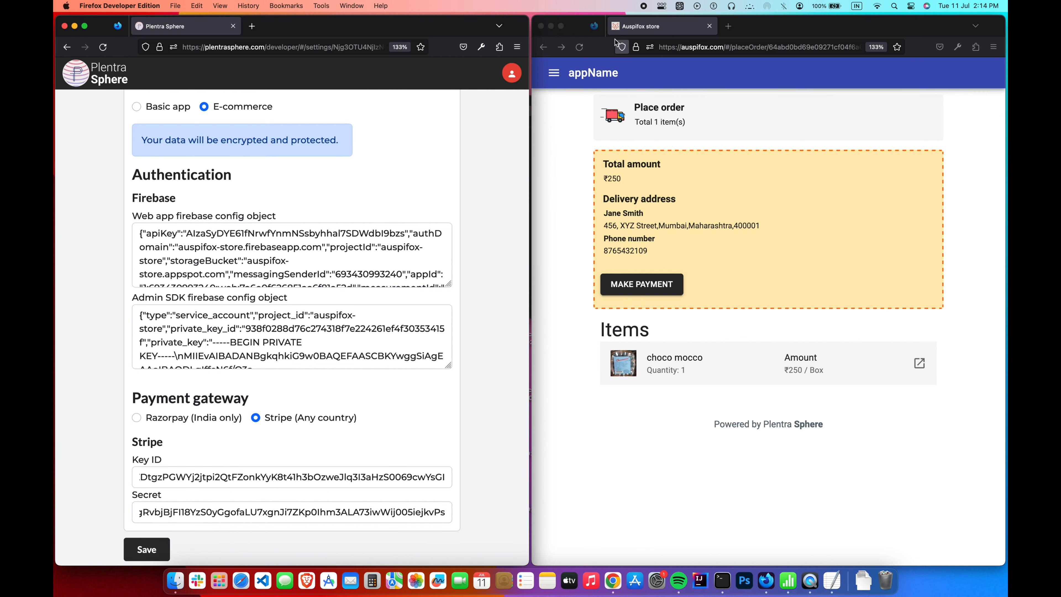
- Restart the Buy now order from the choco mocco product page and submit its payment through the Stripe form
click(544, 50)
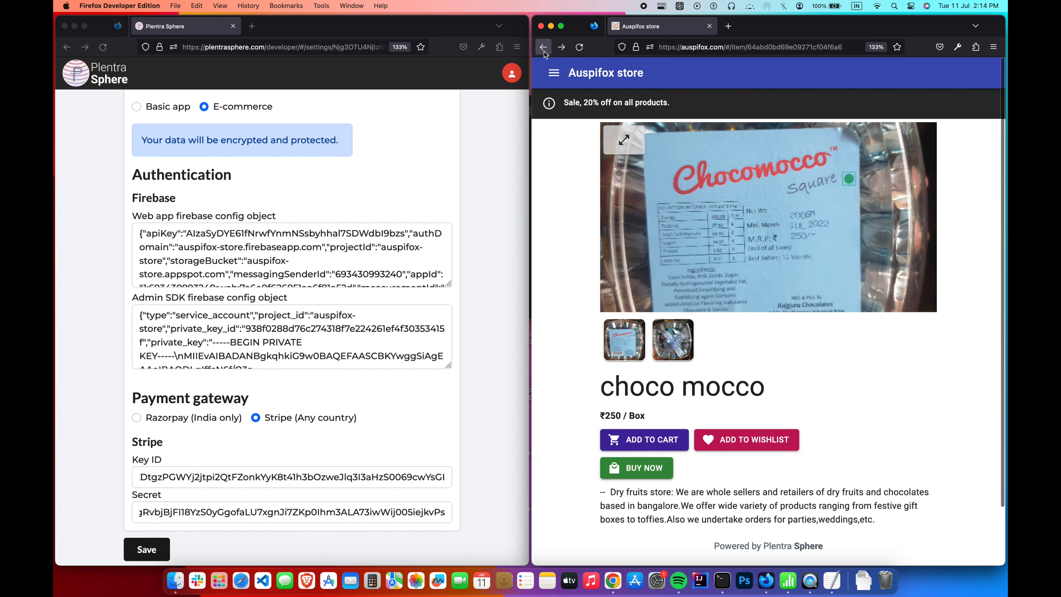
click(662, 409)
click(843, 182)
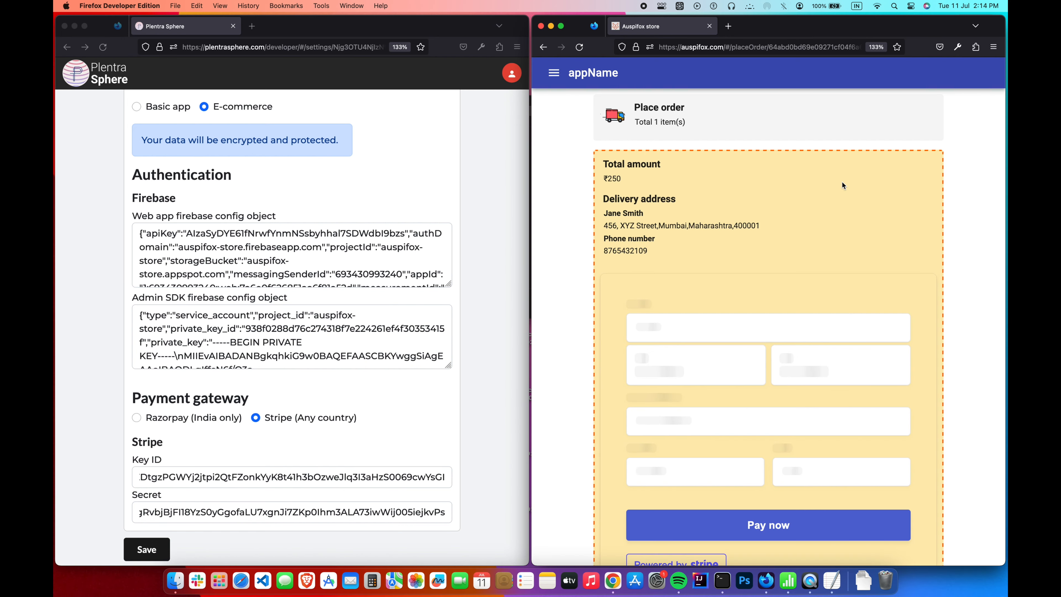
scroll(842, 181, down, 3)
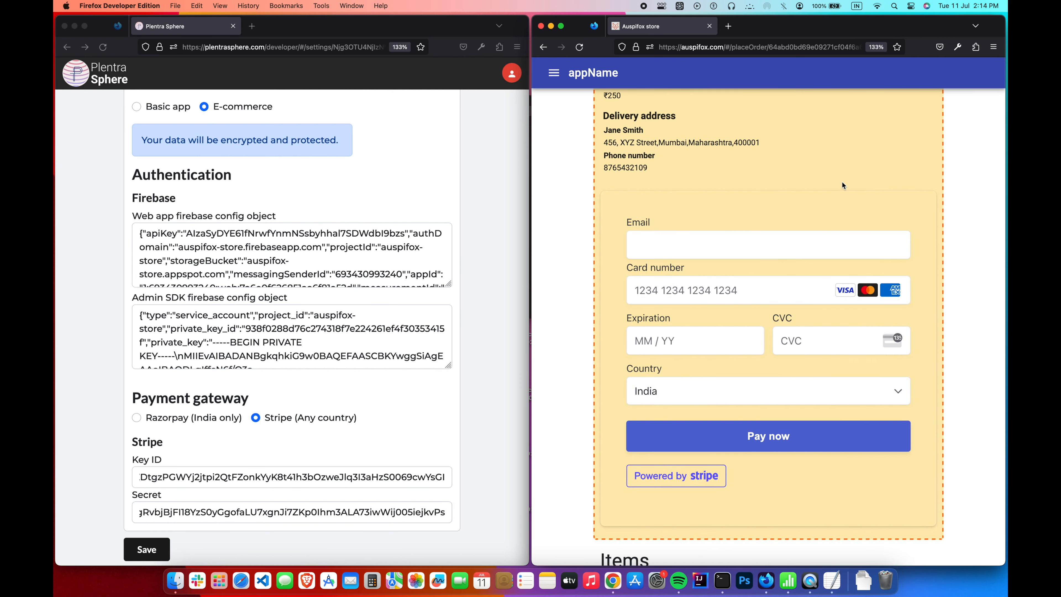
scroll(842, 182, down, 2)
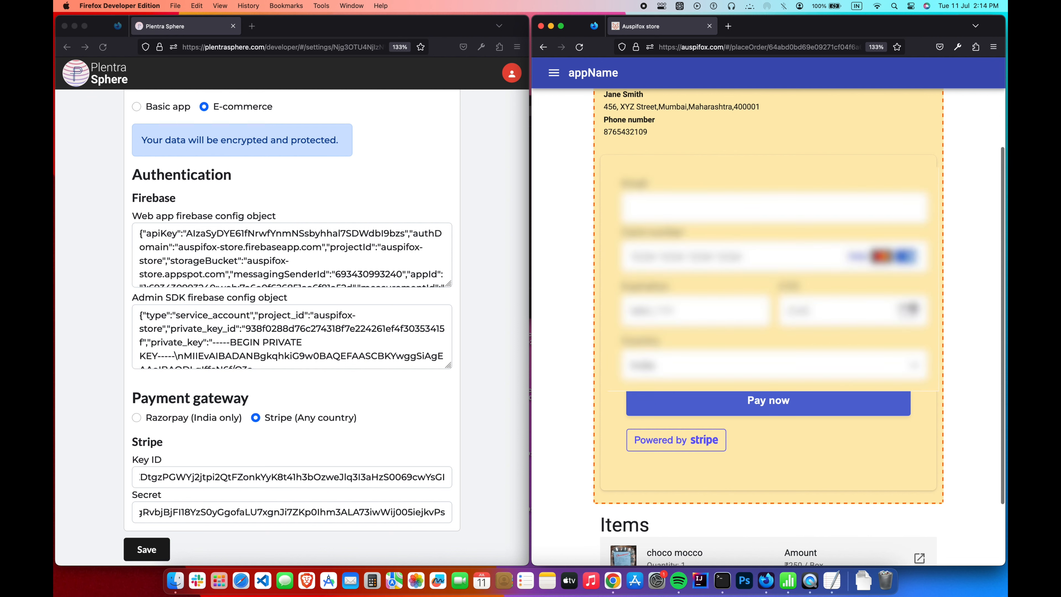
click(791, 422)
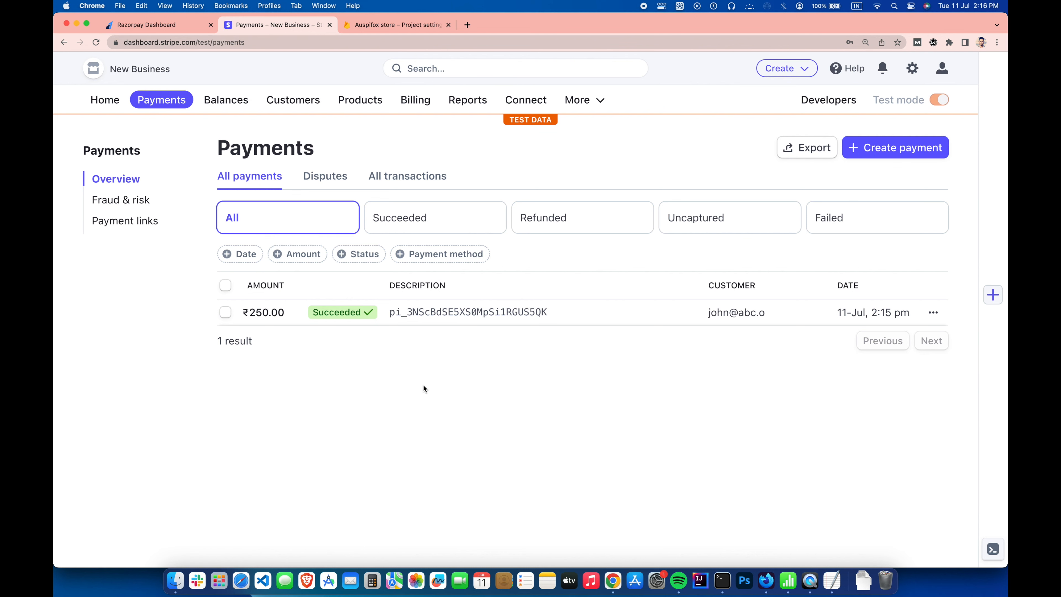
- Return to Plentra Sphere, set the store's module to Basic app in the settings and save
key(ctrl+Right)
key(super+Left)
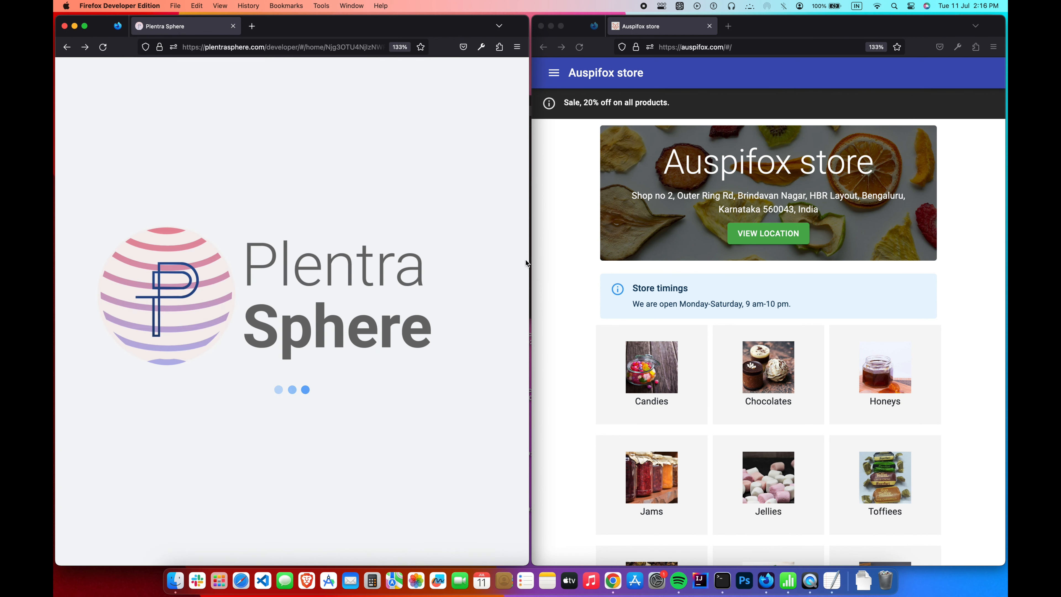
click(546, 261)
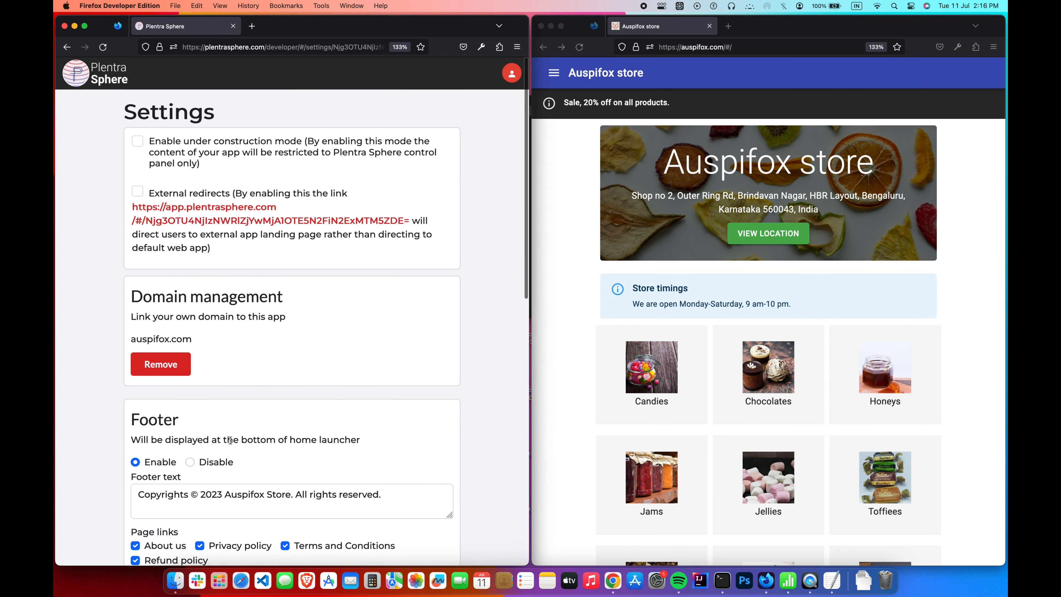
scroll(230, 440, down, 10)
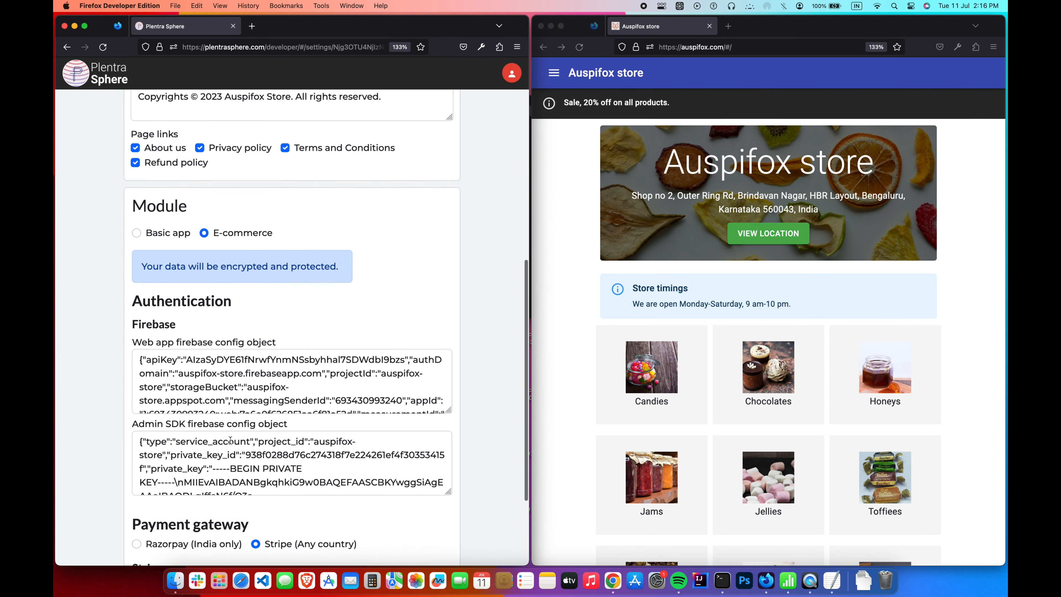
scroll(230, 440, down, 3)
click(137, 108)
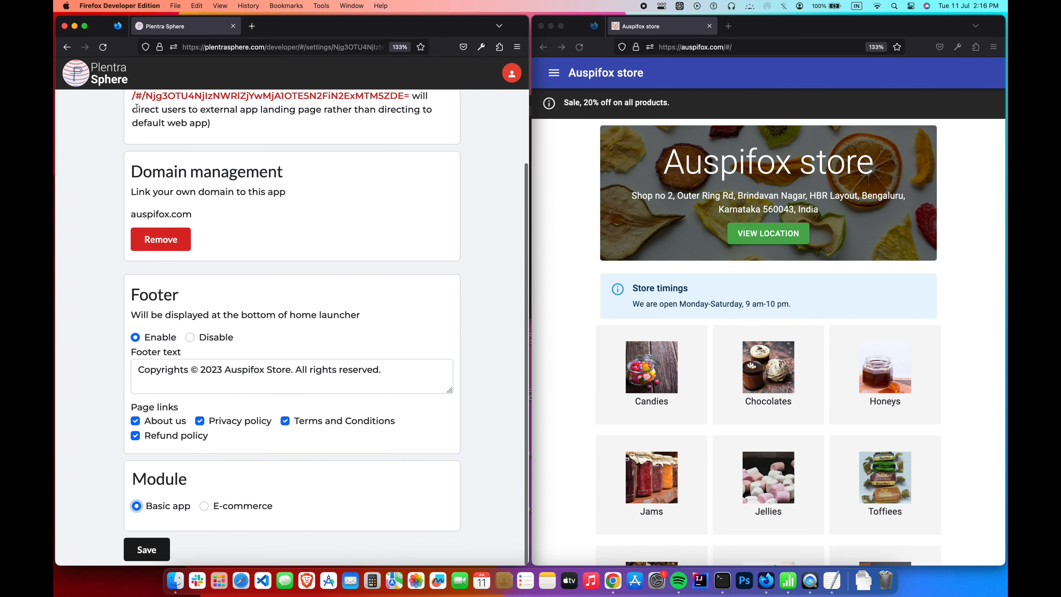
click(158, 546)
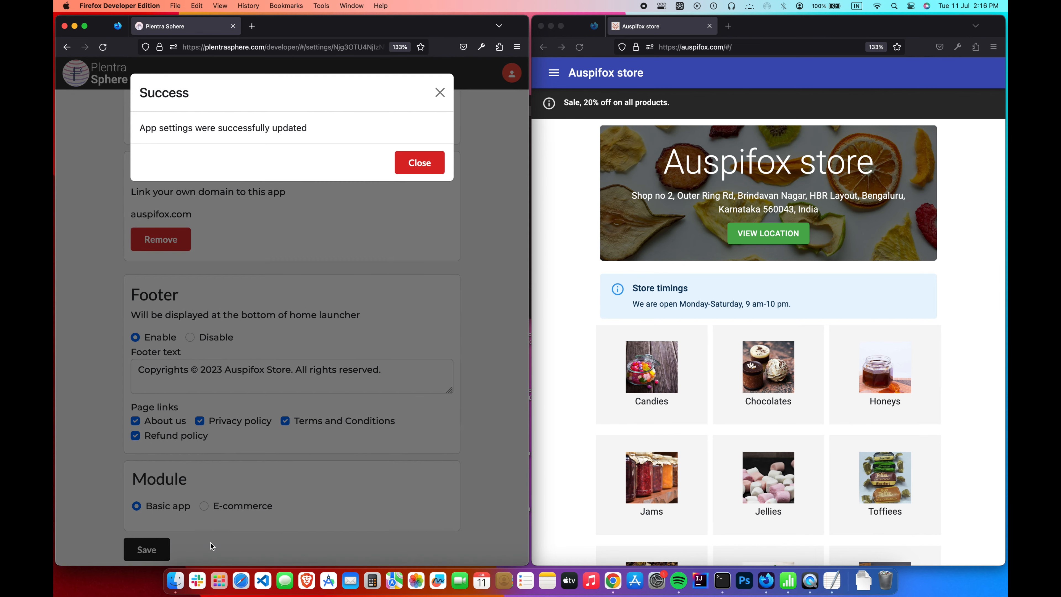
click(420, 165)
- Reload the customer store and examine its navigation menu, the Chocolates category and the chocomocco orchid product page
click(579, 47)
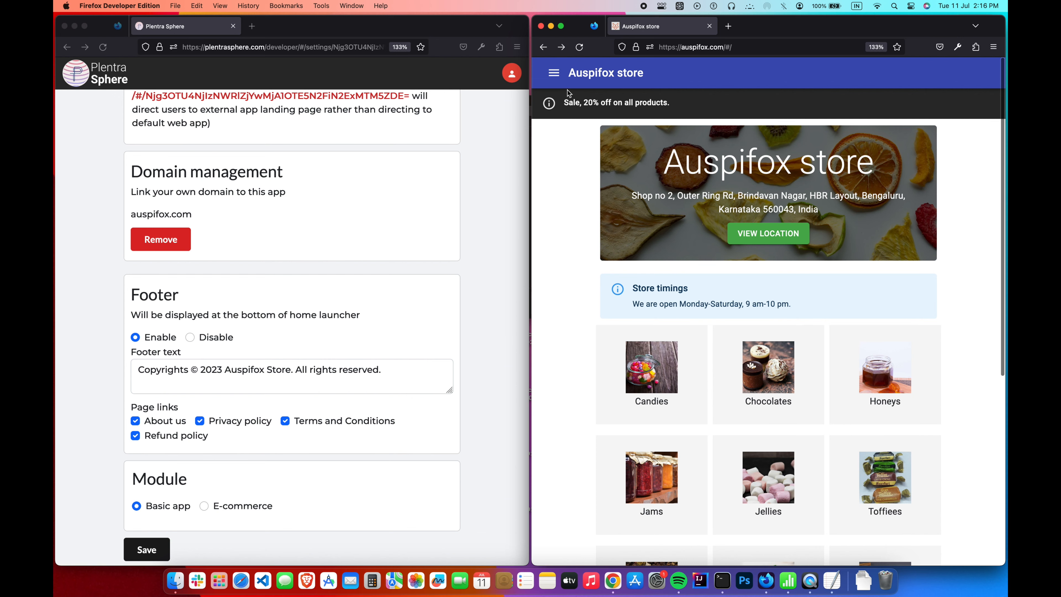
click(556, 75)
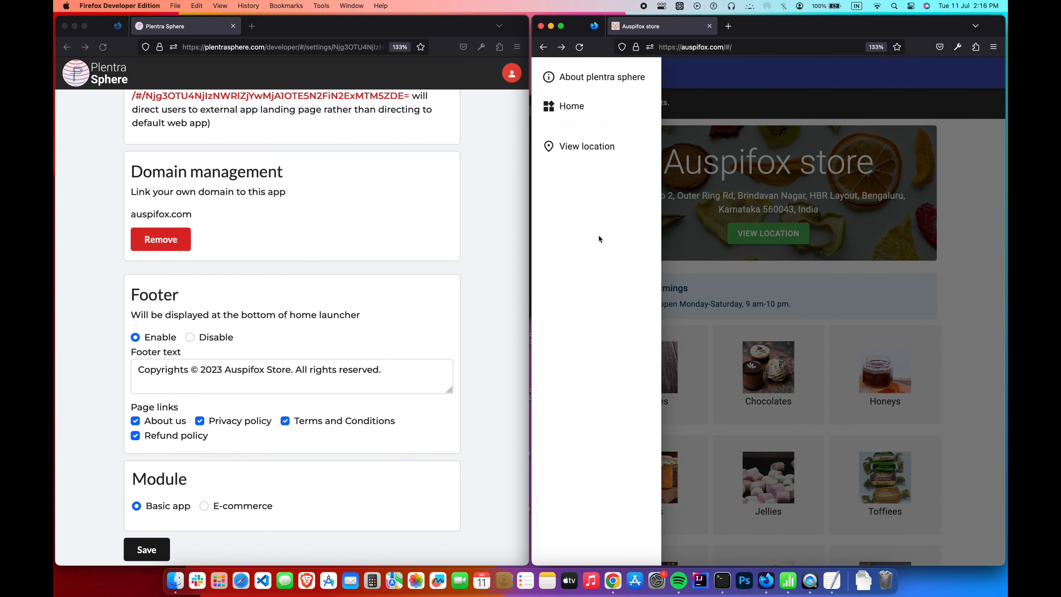
click(689, 272)
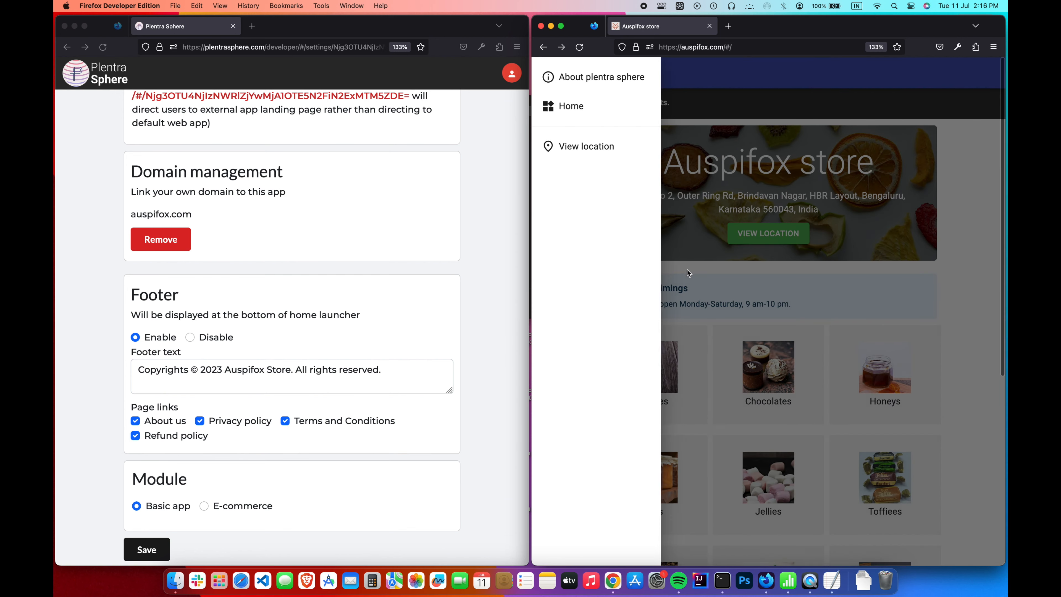
click(726, 371)
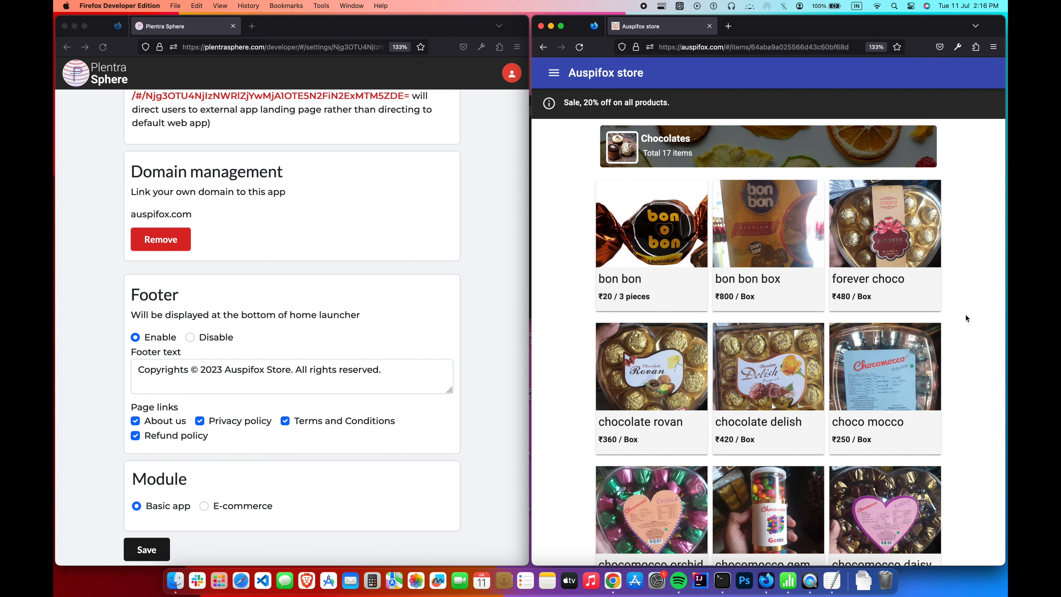
scroll(966, 316, down, 5)
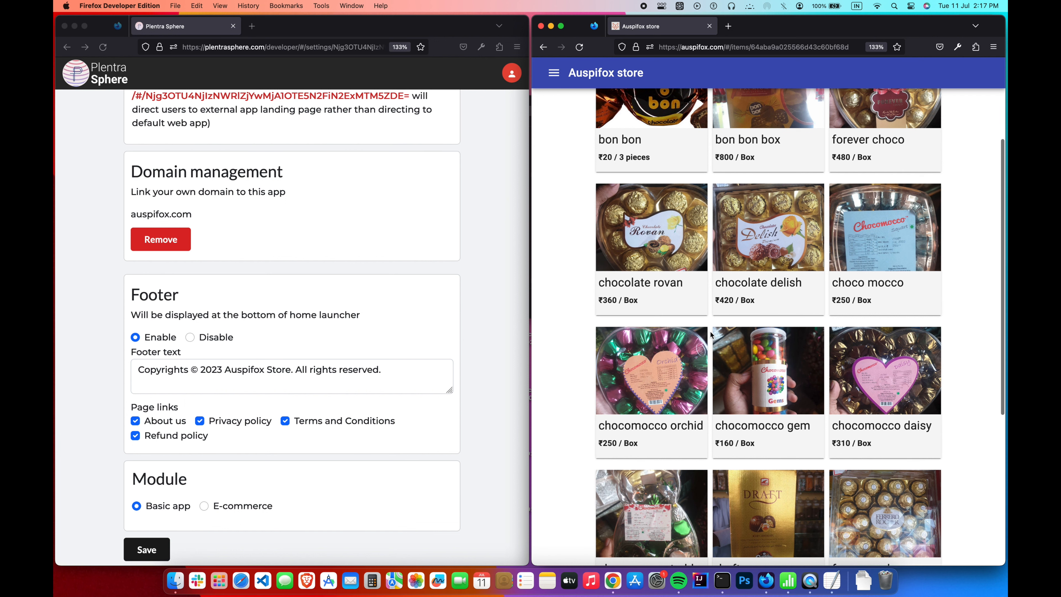
click(659, 370)
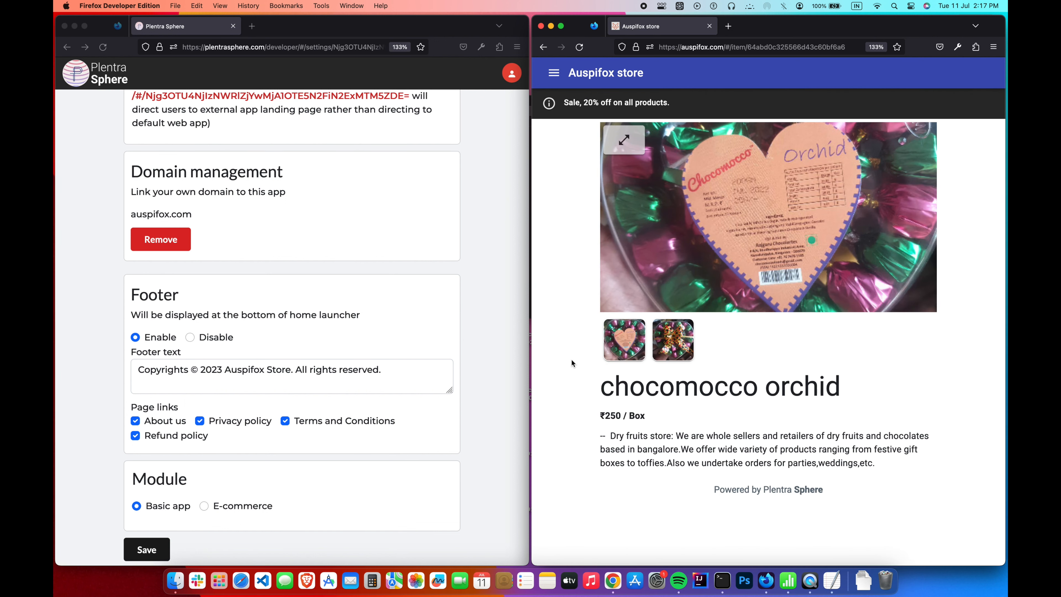
- Set the module back to E-commerce, save the settings, and reload the customer store to check the product page and Chocolates list
click(204, 507)
click(204, 507)
scroll(203, 507, down, 10)
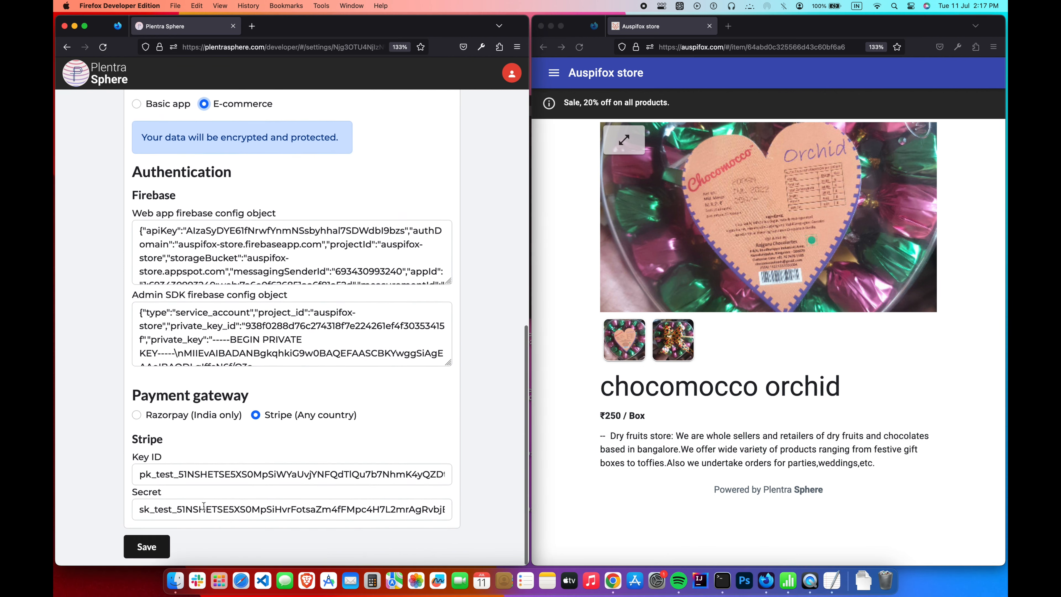
click(163, 557)
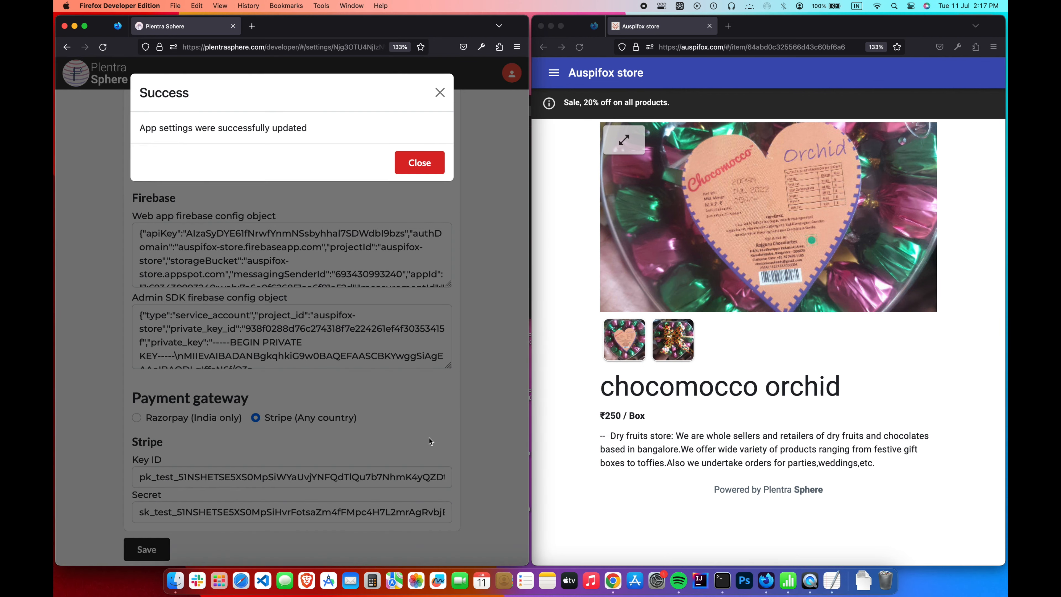
click(432, 442)
click(579, 47)
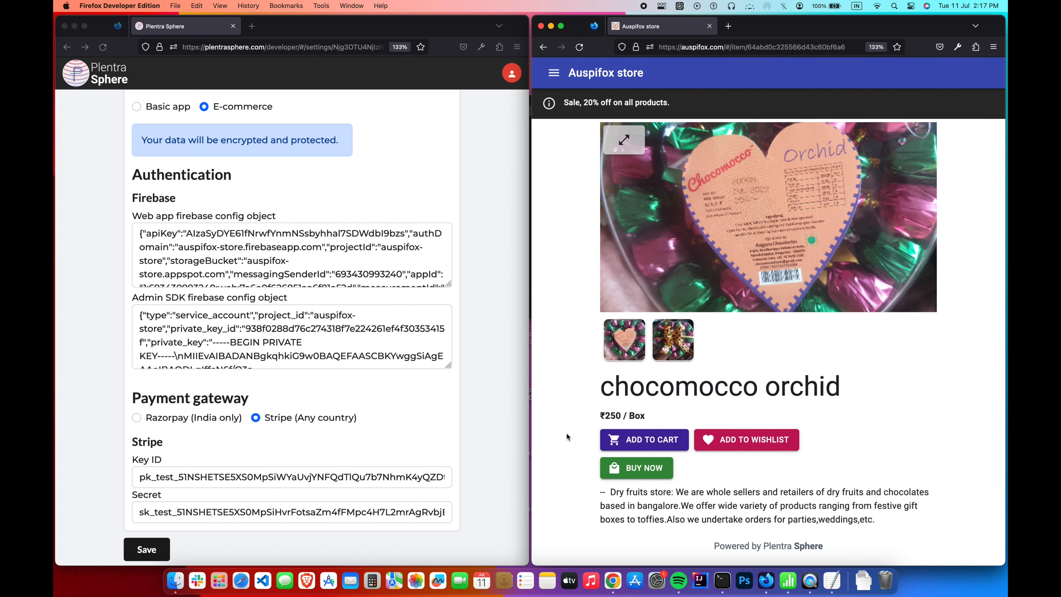
click(543, 46)
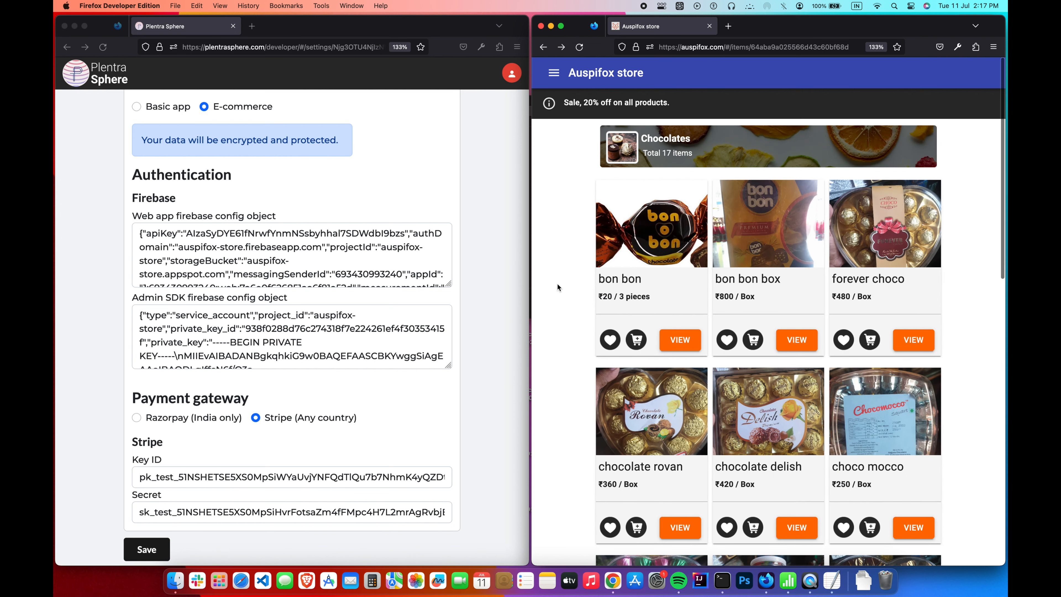